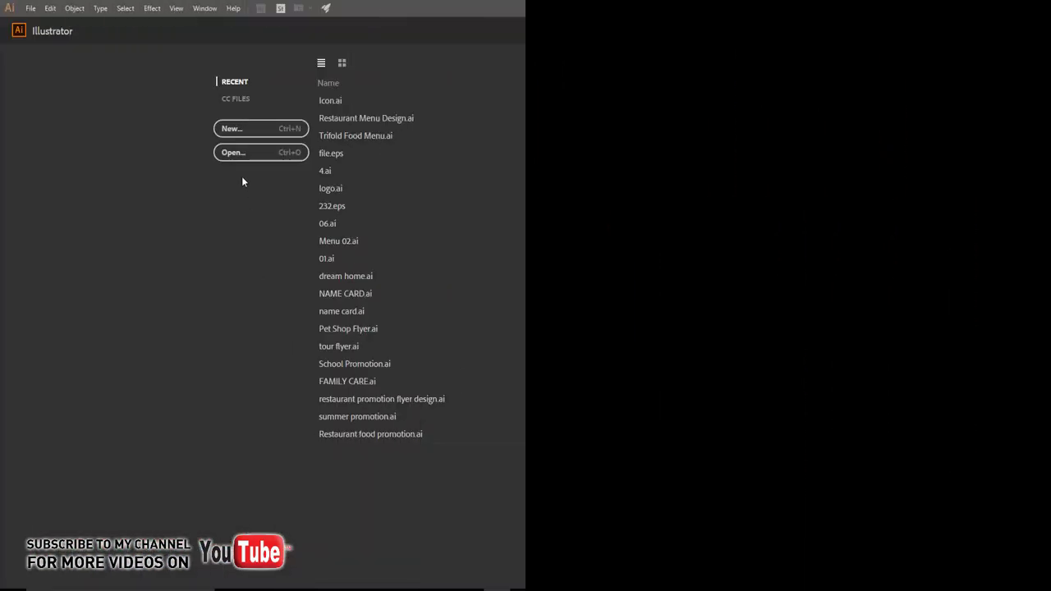
- Create a new 21 × 30 cm portrait CMYK document from the custom preset
{"action": "left_click", "coordinate": [233, 129]}
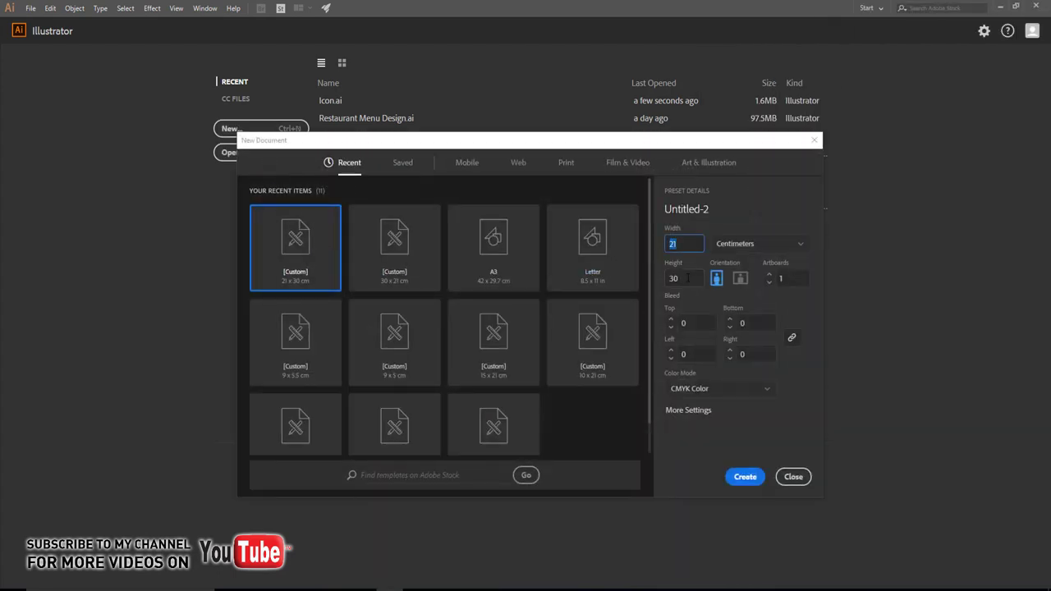
{"action": "left_click", "coordinate": [745, 476]}
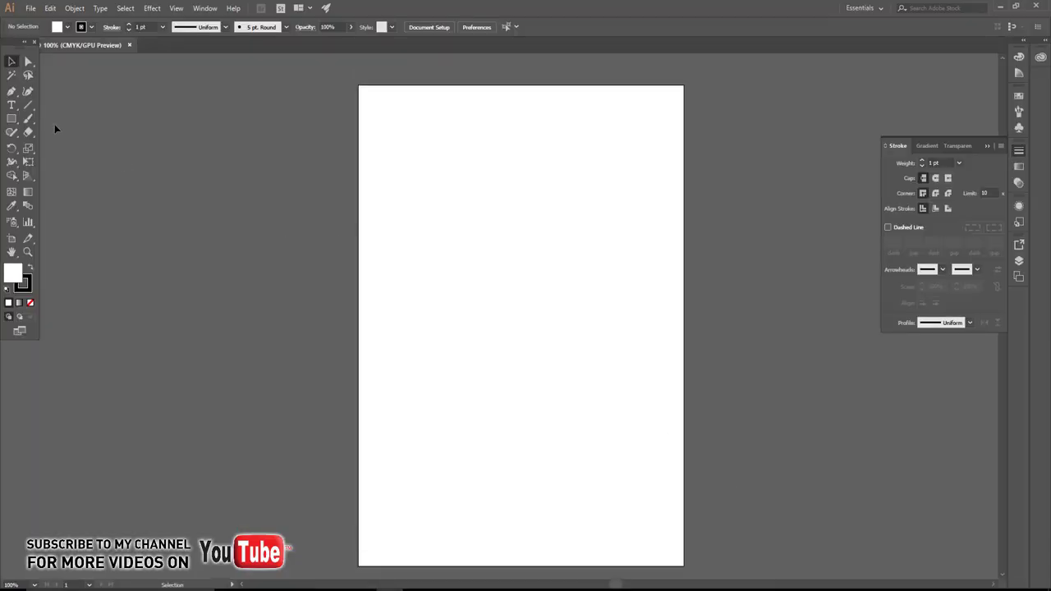
- Draw a red rectangle with no outline in the page's top-left corner
{"action": "left_click", "coordinate": [12, 118]}
{"action": "left_click_drag", "start_coordinate": [359, 83], "coordinate": [510, 151]}
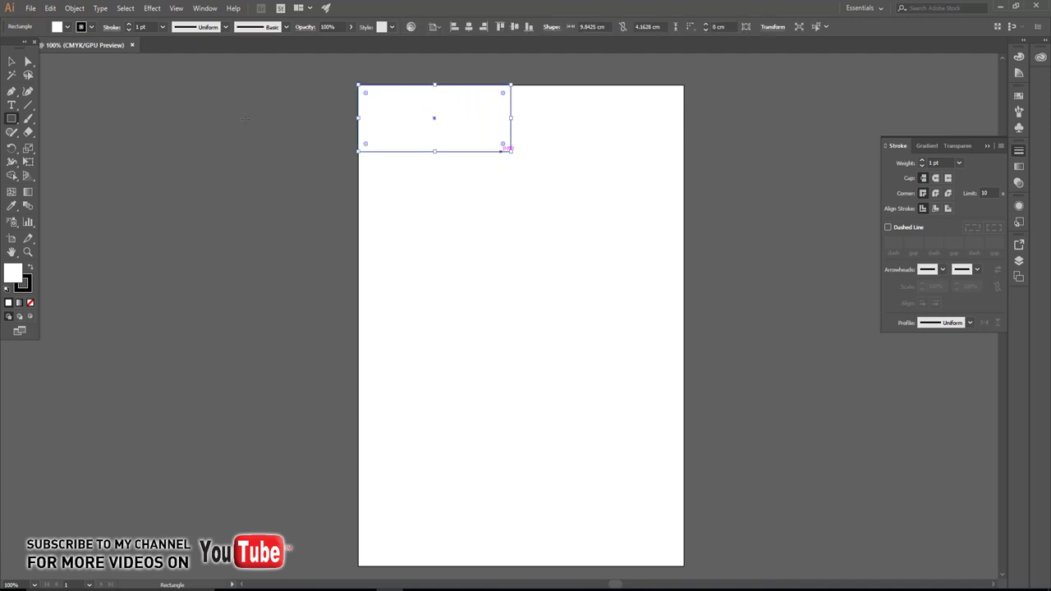
{"action": "left_click", "coordinate": [12, 61]}
{"action": "left_click", "coordinate": [69, 27]}
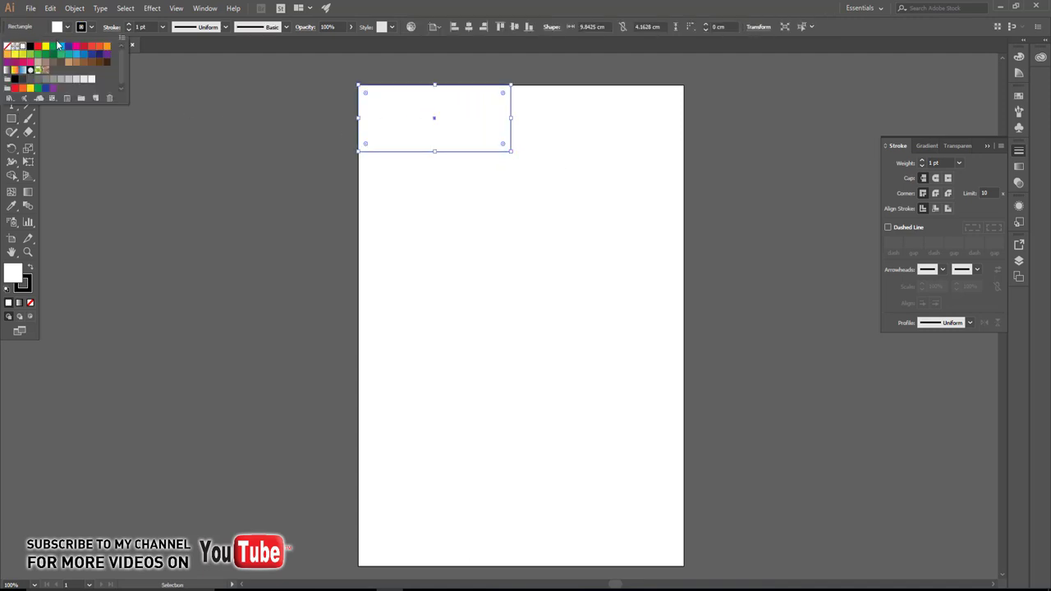
{"action": "left_click", "coordinate": [82, 47]}
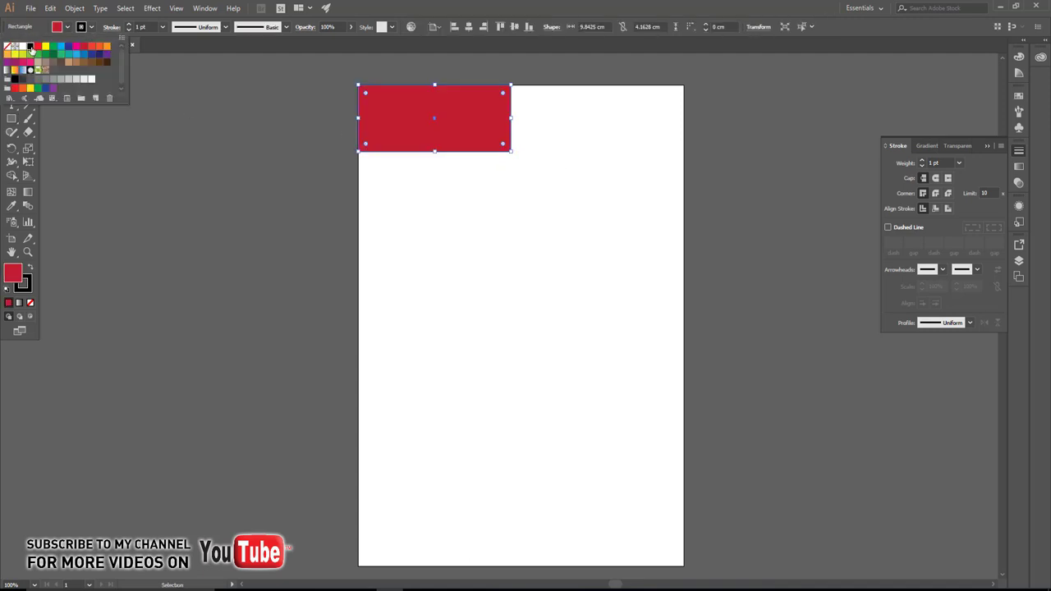
{"action": "left_click", "coordinate": [6, 46]}
{"action": "left_click", "coordinate": [175, 158]}
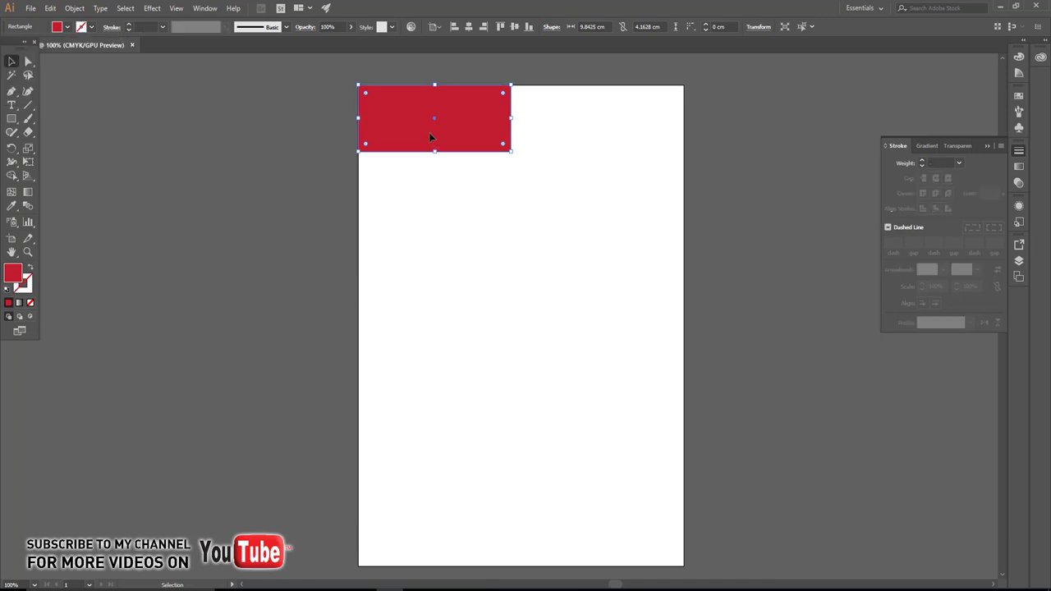
- Duplicate the rectangle to the right, stretch both to the page edge, and fill the right one black
{"action": "left_click_drag", "start_coordinate": [413, 133], "coordinate": [558, 132]}
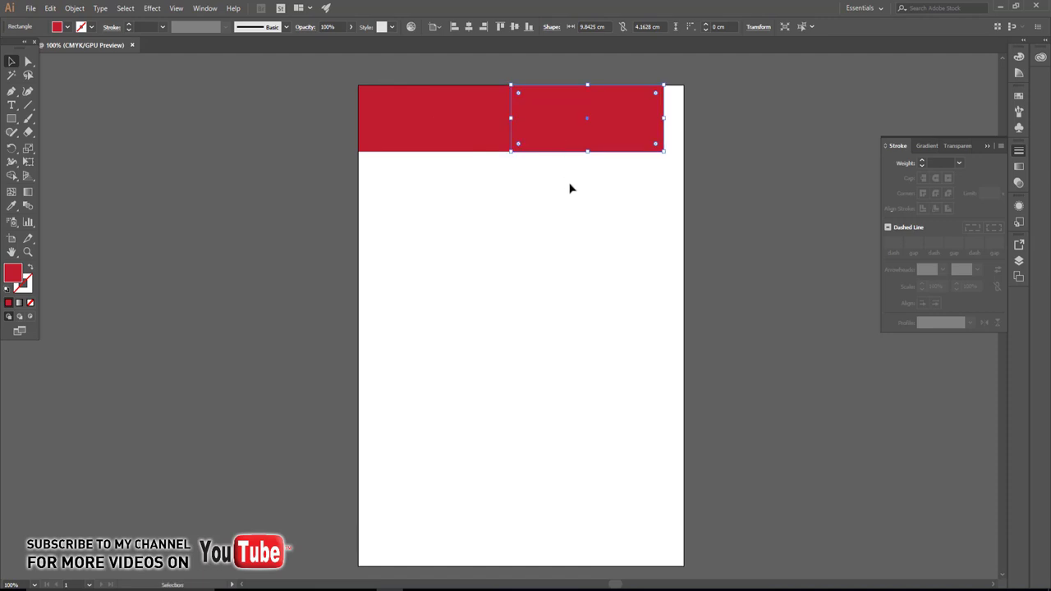
{"action": "key", "text": "ctrl+a"}
{"action": "left_click_drag", "start_coordinate": [667, 119], "coordinate": [683, 118]}
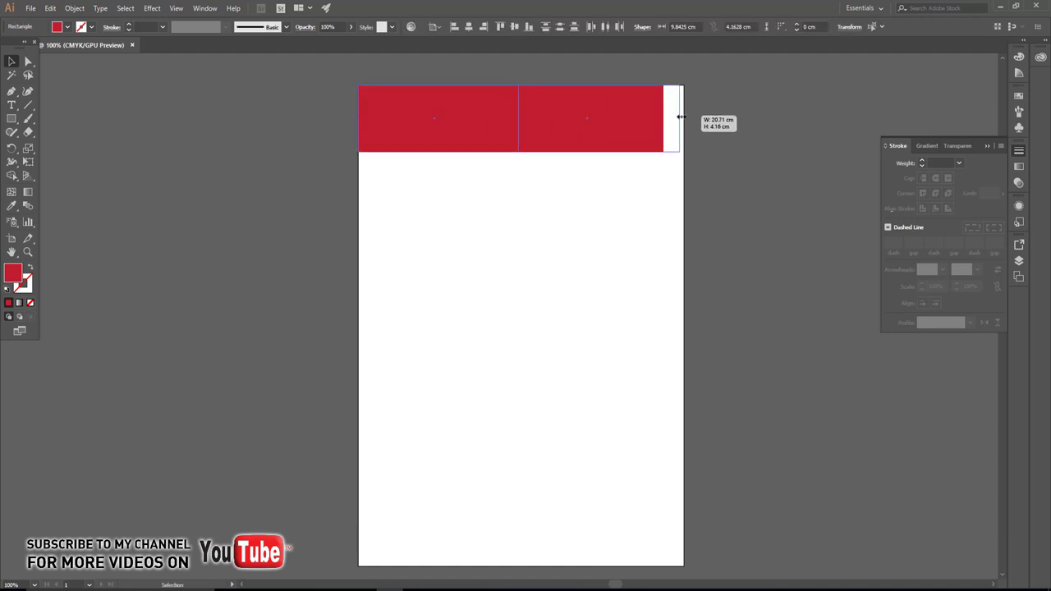
{"action": "left_click", "coordinate": [676, 158]}
{"action": "left_click", "coordinate": [608, 142]}
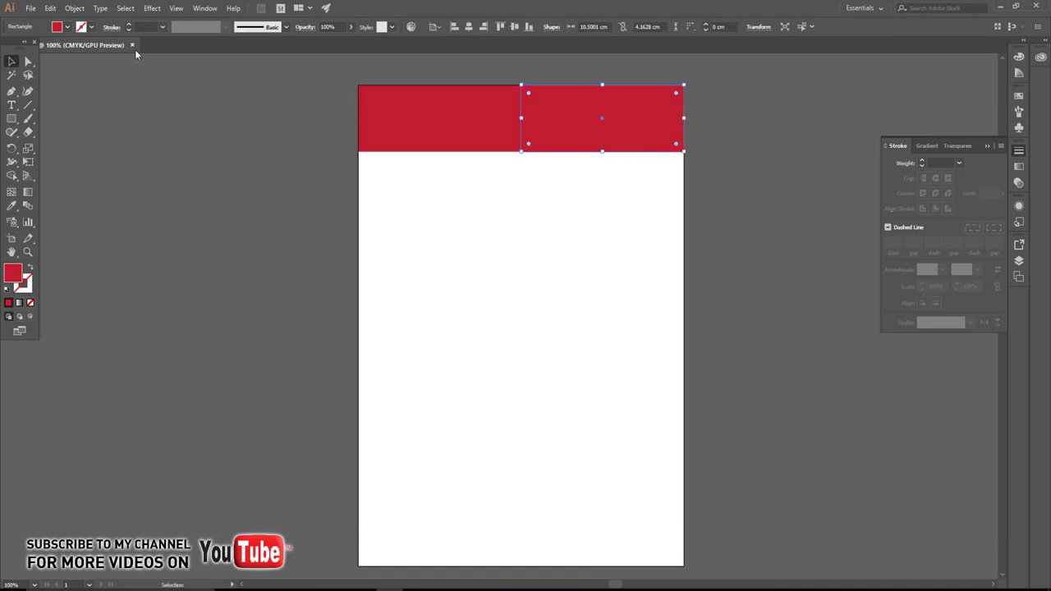
{"action": "left_click", "coordinate": [68, 27]}
{"action": "left_click", "coordinate": [31, 50]}
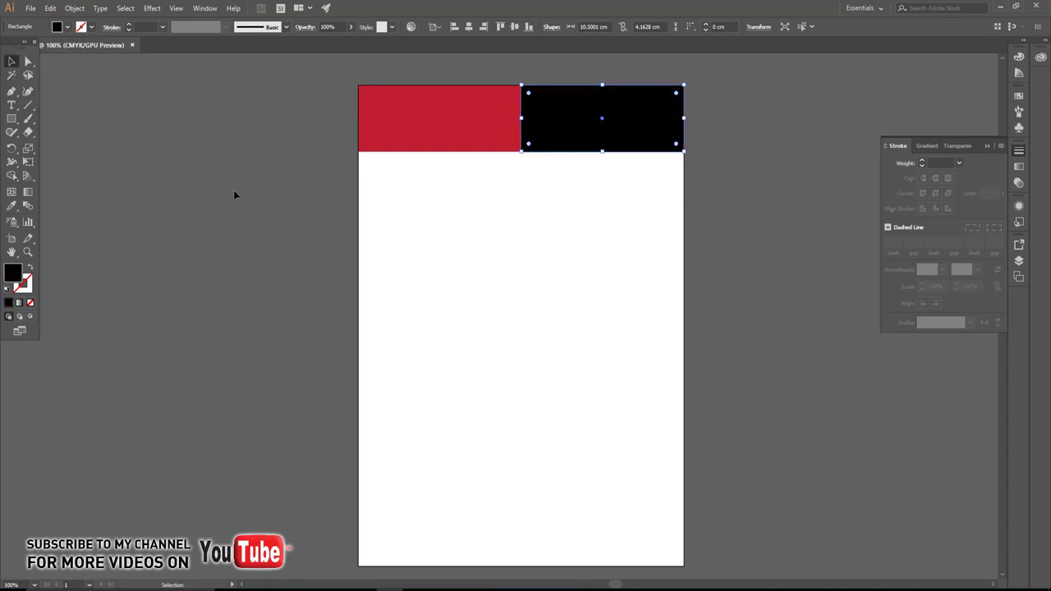
{"action": "left_click", "coordinate": [332, 233]}
{"action": "mouse_move", "coordinate": [331, 233]}
{"action": "left_mouse_down"}
{"action": "mouse_move", "coordinate": [328, 246]}
{"action": "mouse_move", "coordinate": [361, 238]}
{"action": "left_mouse_up"}
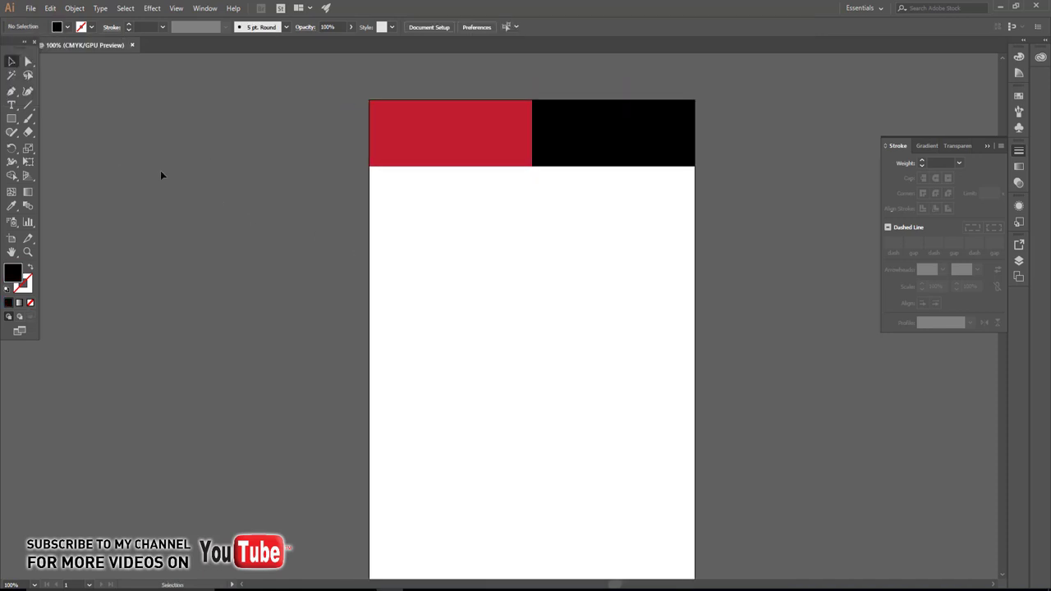
{"action": "left_click", "coordinate": [12, 105]}
{"action": "left_click", "coordinate": [401, 226]}
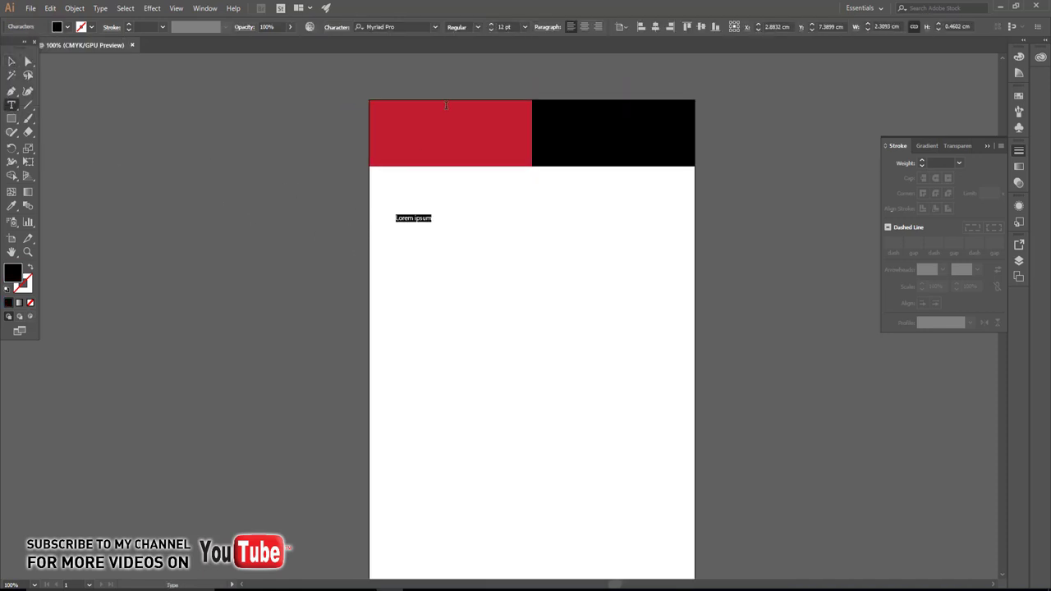
{"action": "left_click", "coordinate": [406, 27]}
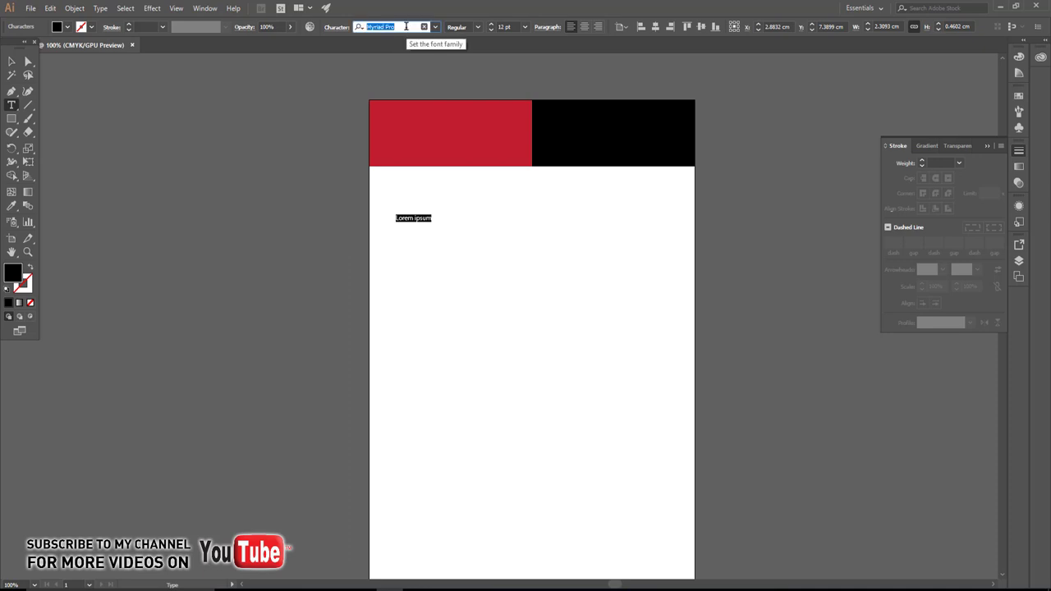
{"action": "type", "text": "beb"}
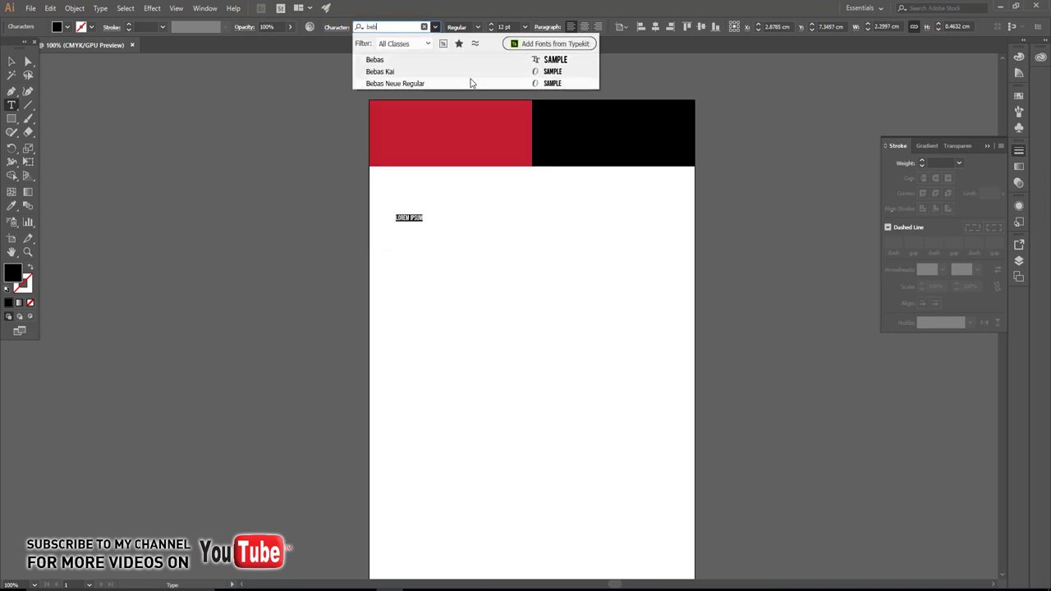
{"action": "left_click", "coordinate": [468, 83]}
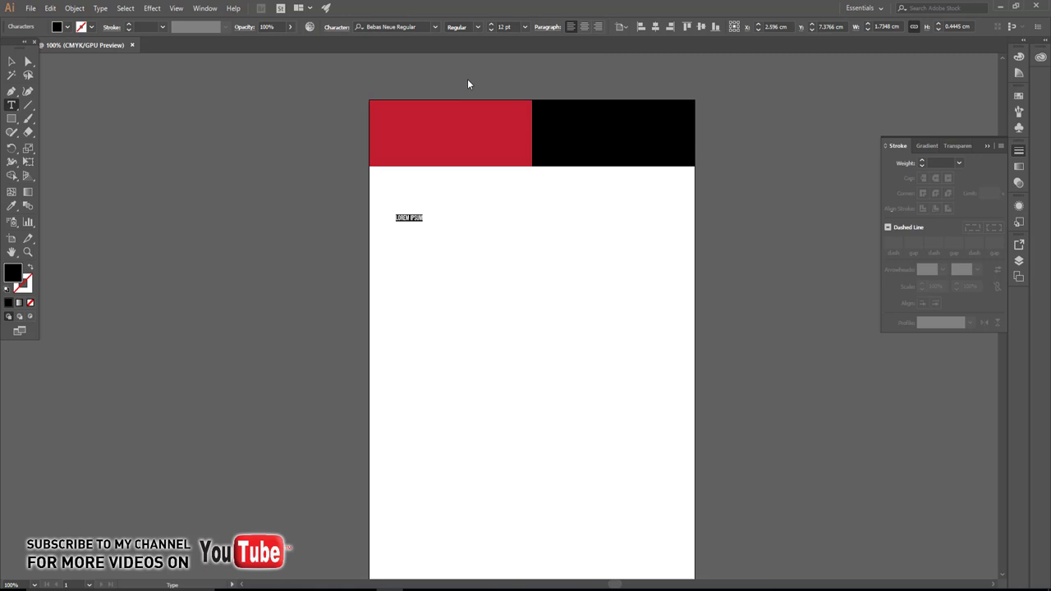
{"action": "key", "text": "BackSpace"}
{"action": "type", "text": "NESS C"}
{"action": "type", "text": "LUB BUS"}
{"action": "type", "text": "INESS"}
{"action": "key", "text": "Return"}
{"action": "type", "text": "W"}
{"action": "type", "text": "WW"}
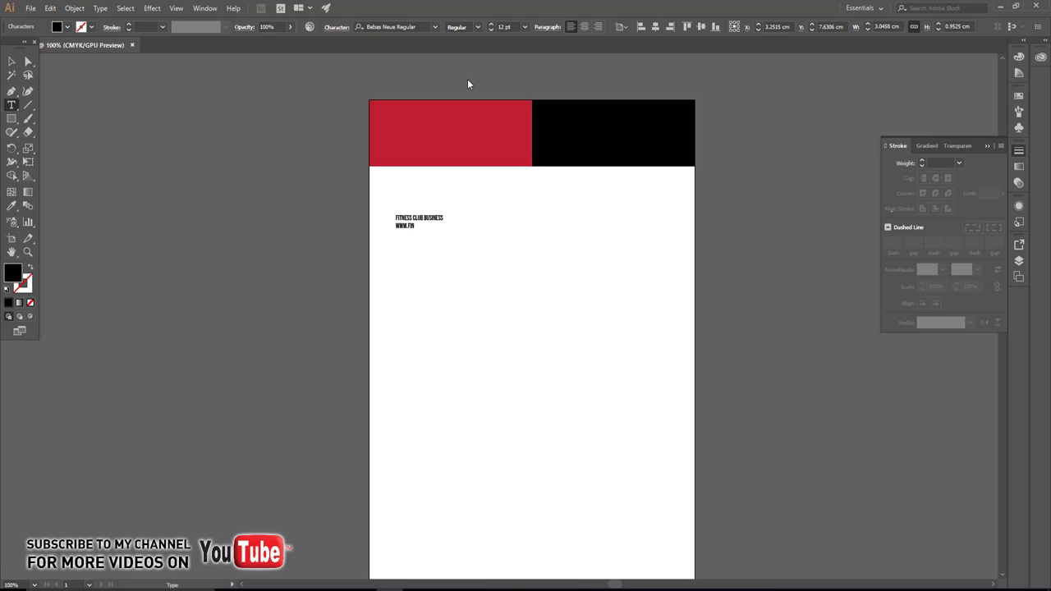
{"action": "key", "text": "BackSpace"}
{"action": "type", "text": "TNES"}
{"action": "type", "text": "SCLUB.COM"}
- Enlarge the text, move it onto the red header block, and make it white
{"action": "left_click", "coordinate": [13, 61]}
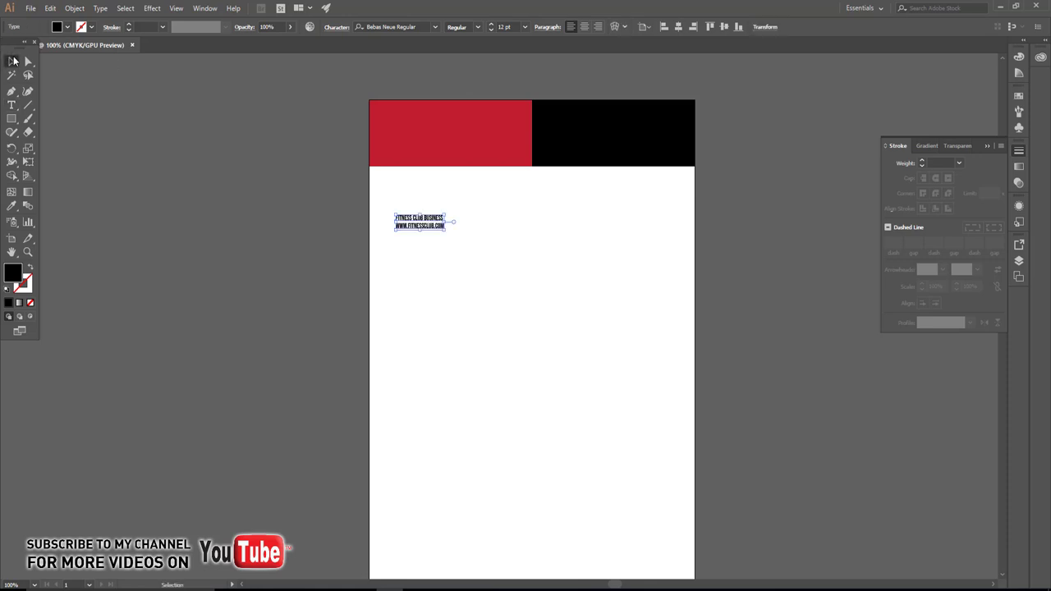
{"action": "left_click_drag", "start_coordinate": [446, 231], "coordinate": [526, 256]}
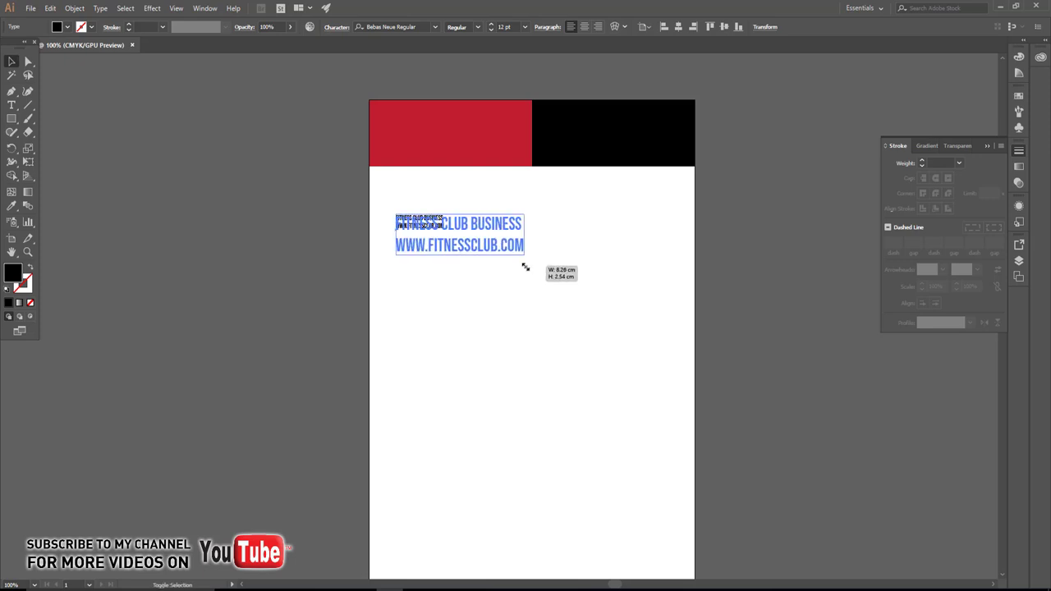
{"action": "left_click", "coordinate": [507, 274]}
{"action": "scroll", "coordinate": [457, 202], "scroll_direction": "up", "scroll_amount": 2}
{"action": "mouse_move", "coordinate": [458, 202]}
{"action": "left_mouse_down"}
{"action": "mouse_move", "coordinate": [496, 317]}
{"action": "mouse_move", "coordinate": [478, 140]}
{"action": "left_mouse_up"}
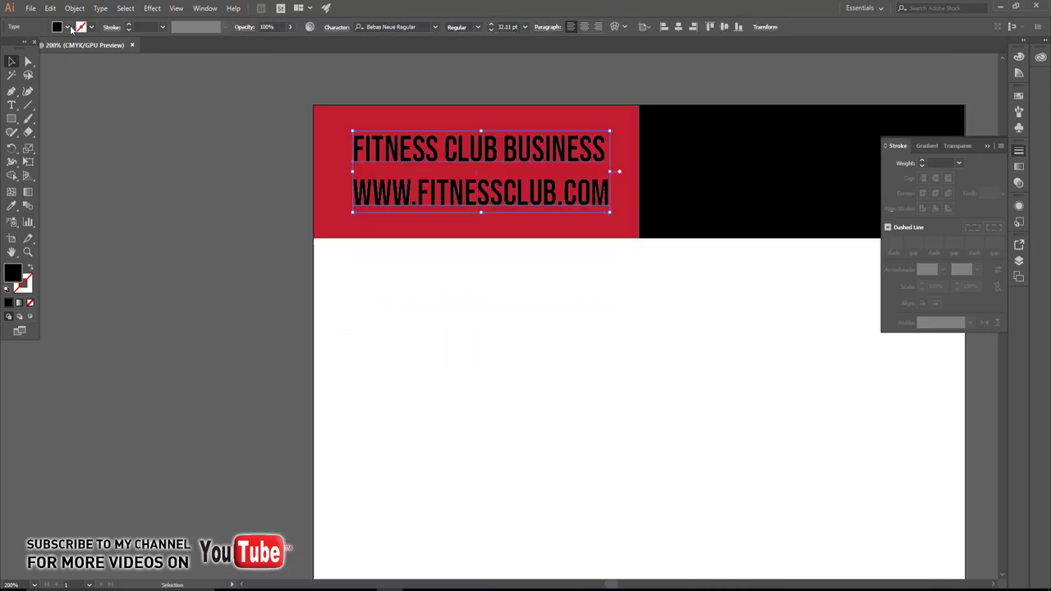
{"action": "left_click", "coordinate": [70, 27]}
{"action": "left_click", "coordinate": [28, 49]}
- Copy the red header rectangle and paste the copy in back
{"action": "left_click", "coordinate": [149, 183]}
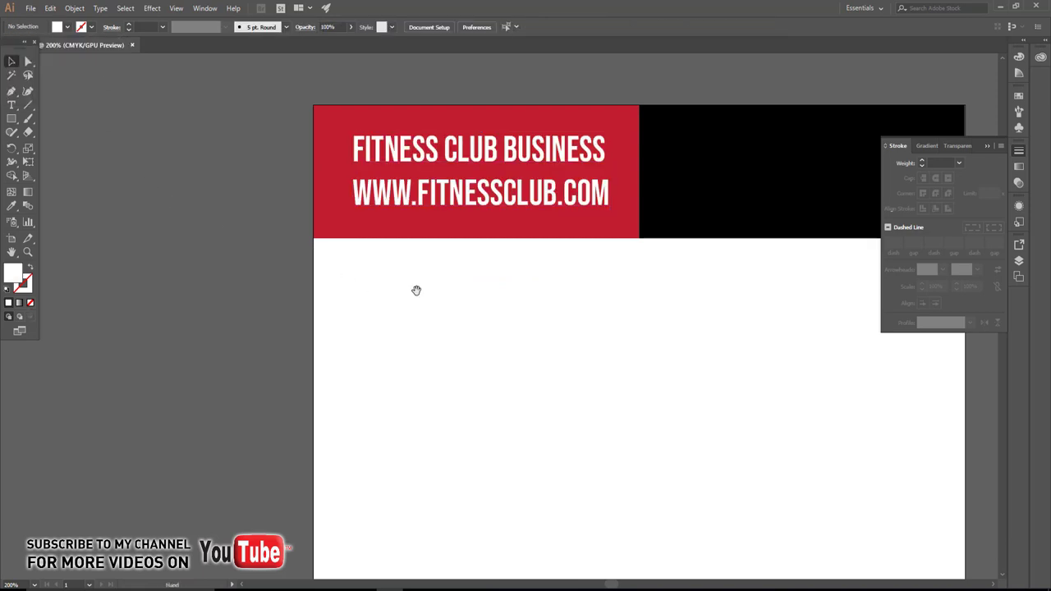
{"action": "mouse_move", "coordinate": [416, 290]}
{"action": "left_mouse_down"}
{"action": "mouse_move", "coordinate": [353, 315]}
{"action": "mouse_move", "coordinate": [233, 317]}
{"action": "left_mouse_up"}
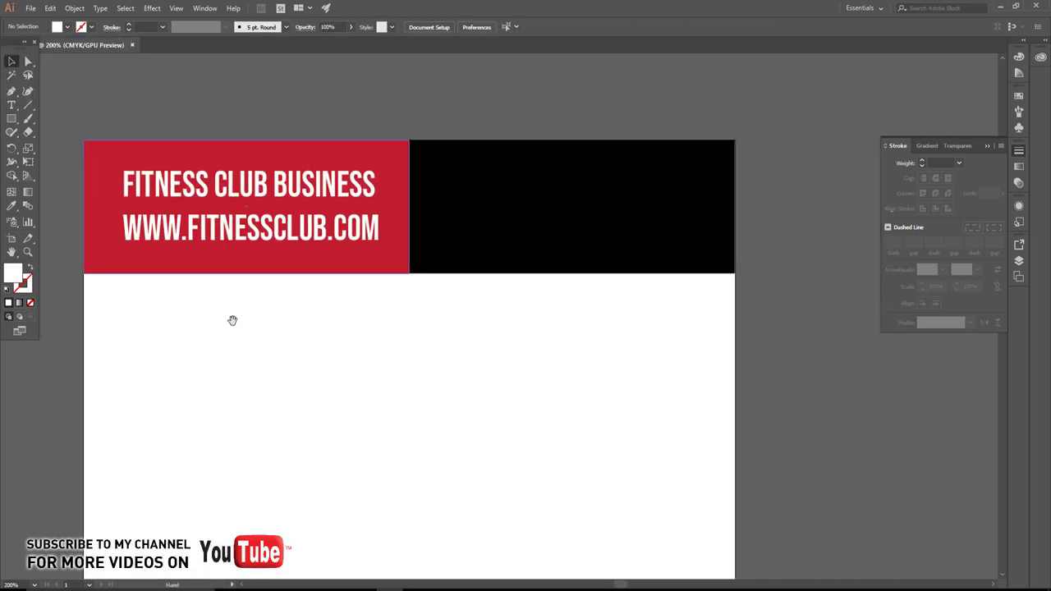
{"action": "left_click", "coordinate": [269, 271]}
{"action": "left_click", "coordinate": [51, 8]}
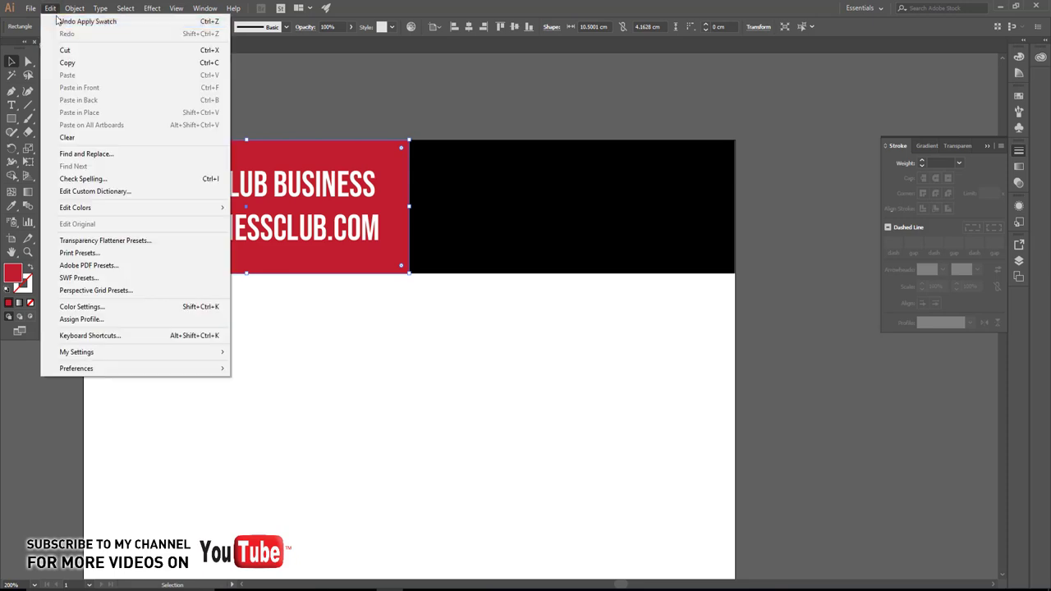
{"action": "left_click", "coordinate": [70, 63]}
{"action": "left_click", "coordinate": [52, 9]}
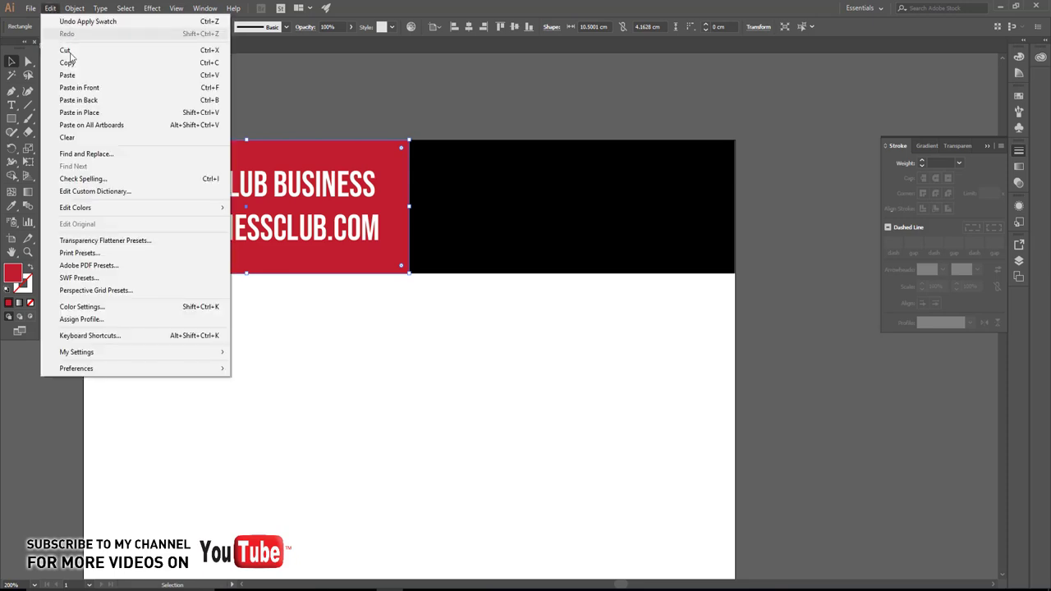
{"action": "left_click", "coordinate": [78, 100]}
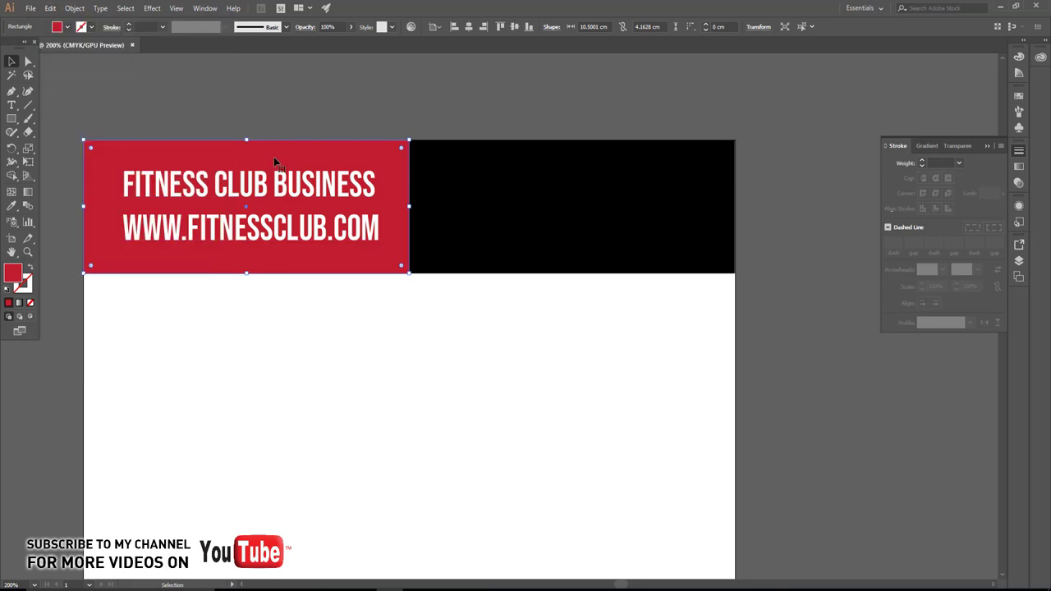
- Make the copy a thin 8.1167 × 2.1167 cm red band, centred in front of the black block
{"action": "left_click_drag", "start_coordinate": [277, 154], "coordinate": [608, 170]}
{"action": "left_click_drag", "start_coordinate": [572, 139], "coordinate": [572, 173]}
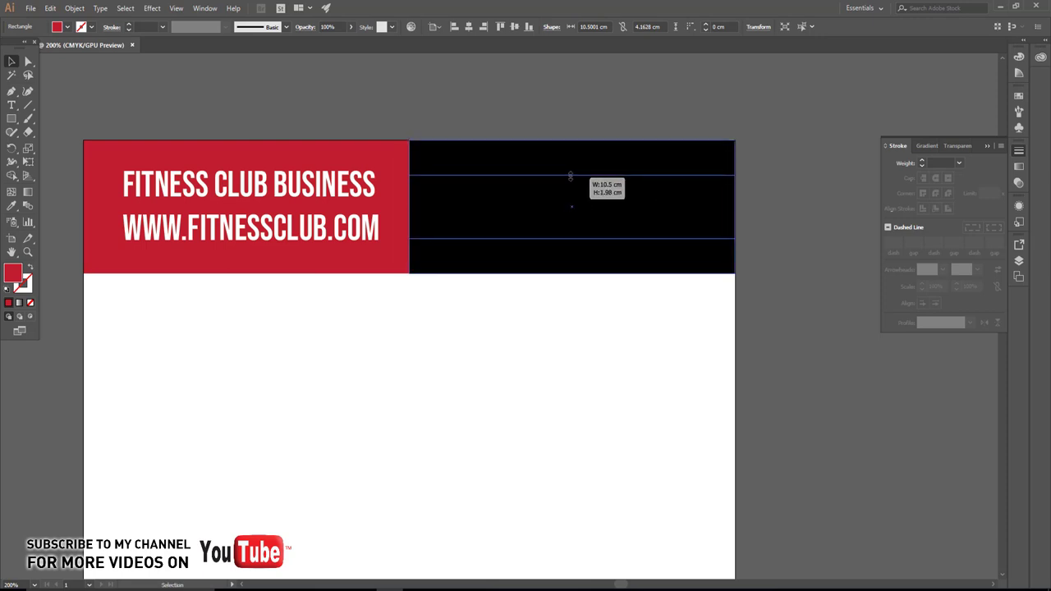
{"action": "right_click", "coordinate": [569, 195]}
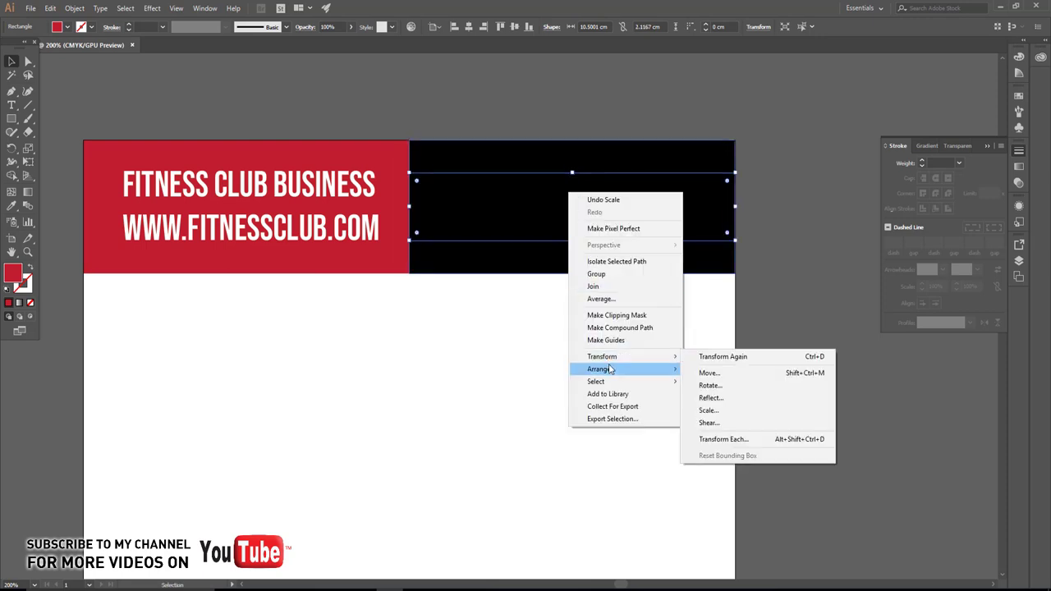
{"action": "mouse_move", "coordinate": [599, 369]}
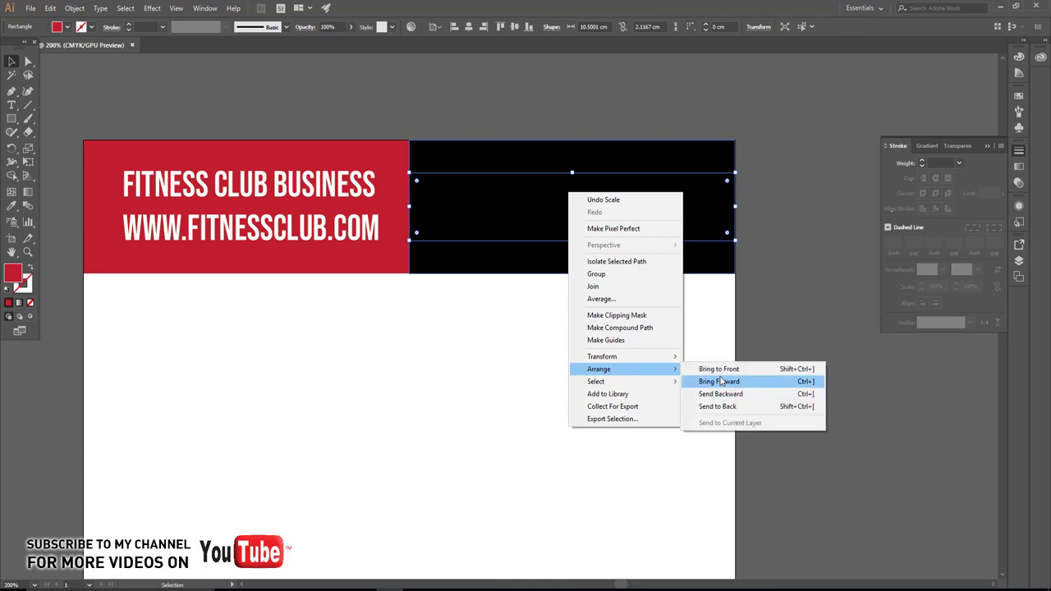
{"action": "left_click", "coordinate": [719, 369]}
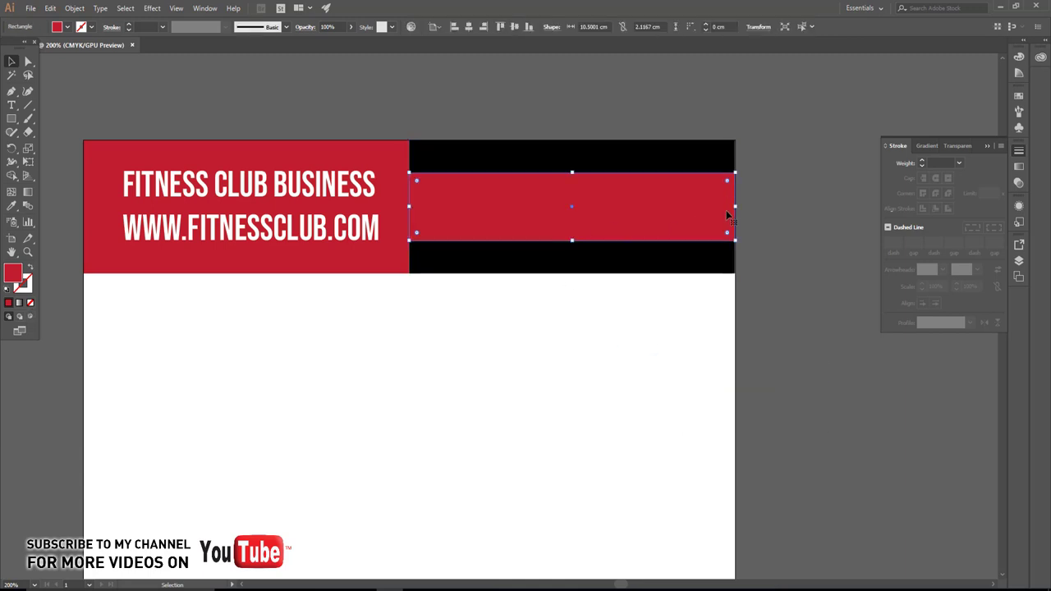
{"action": "left_click_drag", "start_coordinate": [735, 206], "coordinate": [699, 212]}
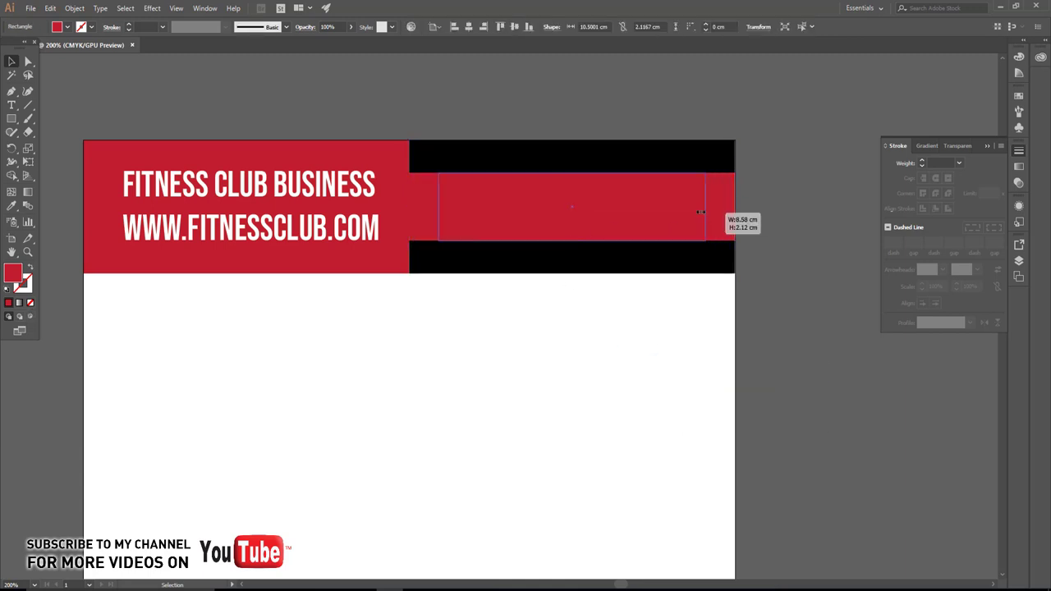
{"action": "left_click", "coordinate": [552, 310]}
- Duplicate the header text onto the black block, bring it forward, and replace it with 'CALL US: 123 456 789'
{"action": "left_click_drag", "start_coordinate": [367, 235], "coordinate": [579, 378]}
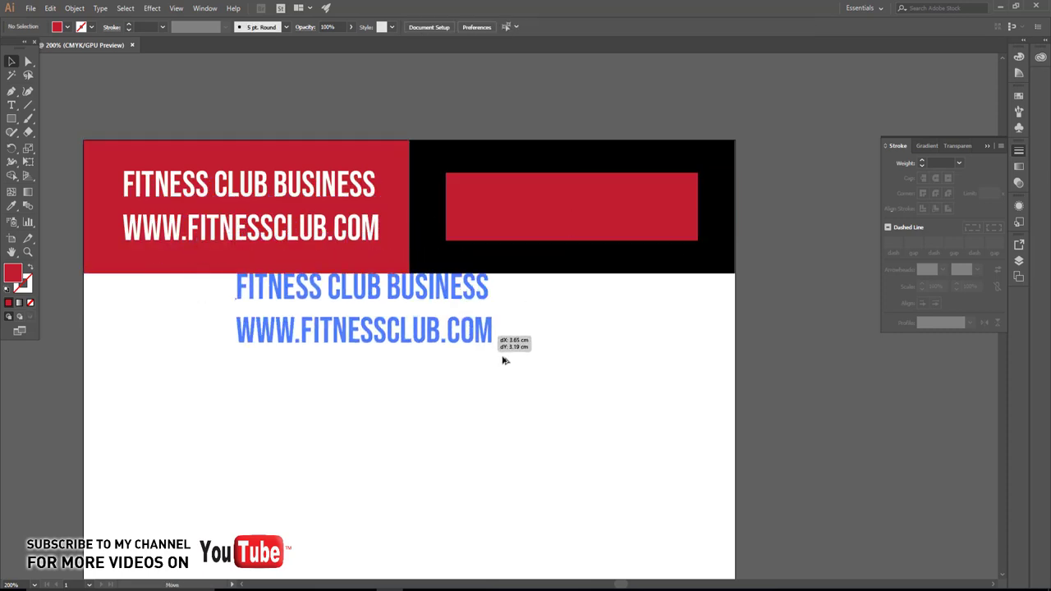
{"action": "left_click_drag", "start_coordinate": [529, 352], "coordinate": [628, 217]}
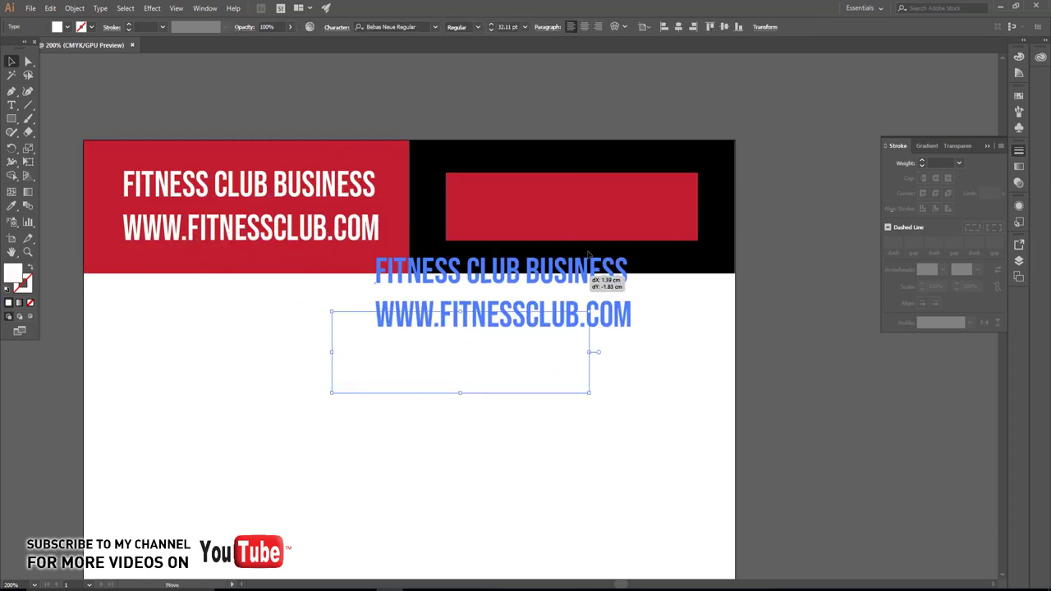
{"action": "key", "text": "ctrl+shift+bracketright"}
{"action": "key", "text": "t"}
{"action": "left_click", "coordinate": [572, 211]}
{"action": "key", "text": "ctrl+a"}
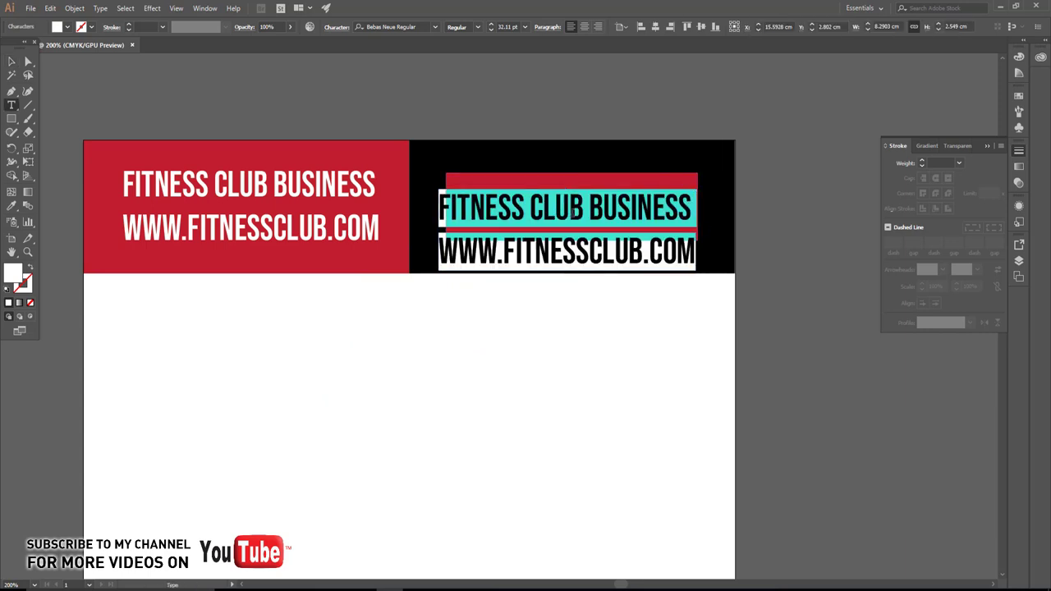
{"action": "type", "text": "CAL"}
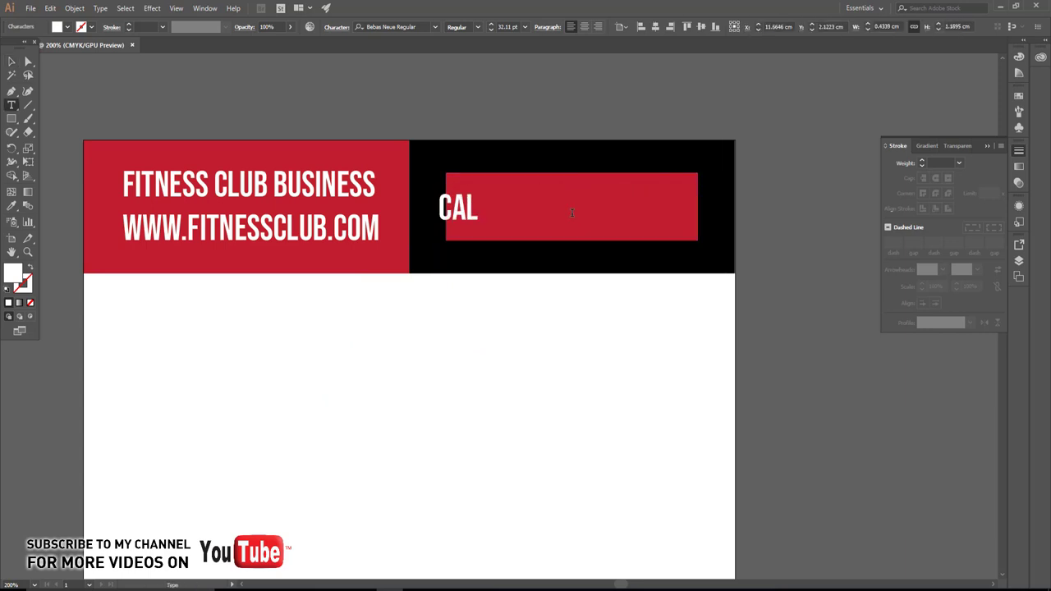
{"action": "type", "text": "L US:"}
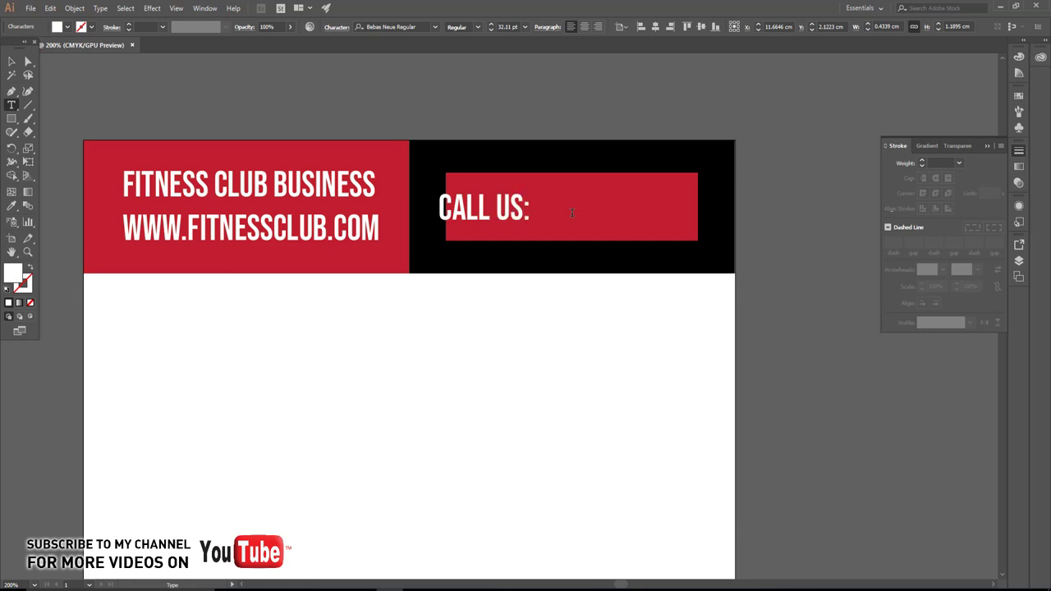
{"action": "type", "text": " 123 4"}
{"action": "type", "text": "56 789"}
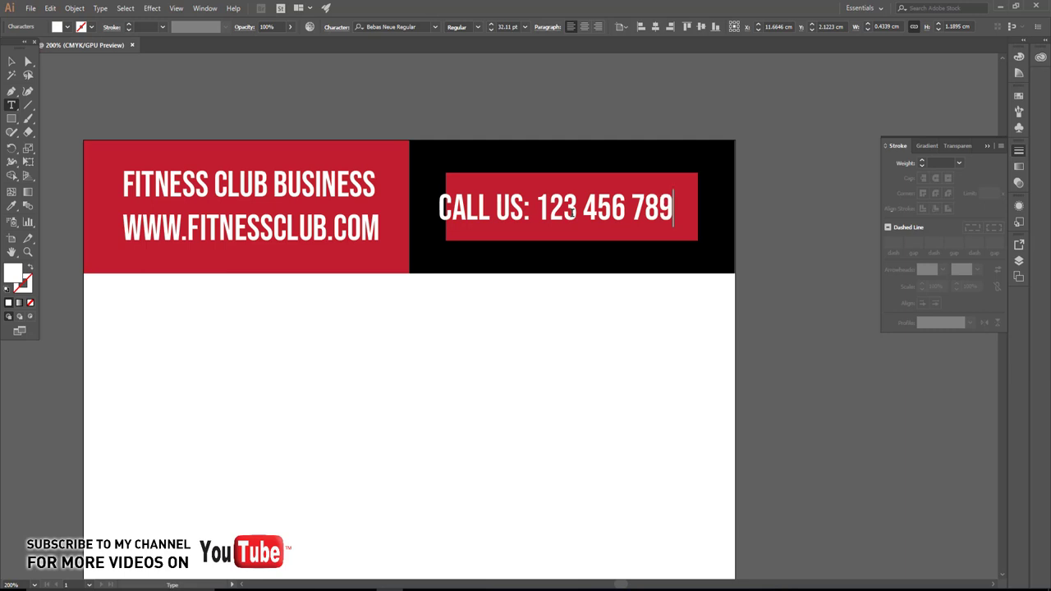
- Shrink the CALL US text and centre it on the red band
{"action": "left_click", "coordinate": [11, 61]}
{"action": "left_click", "coordinate": [482, 211]}
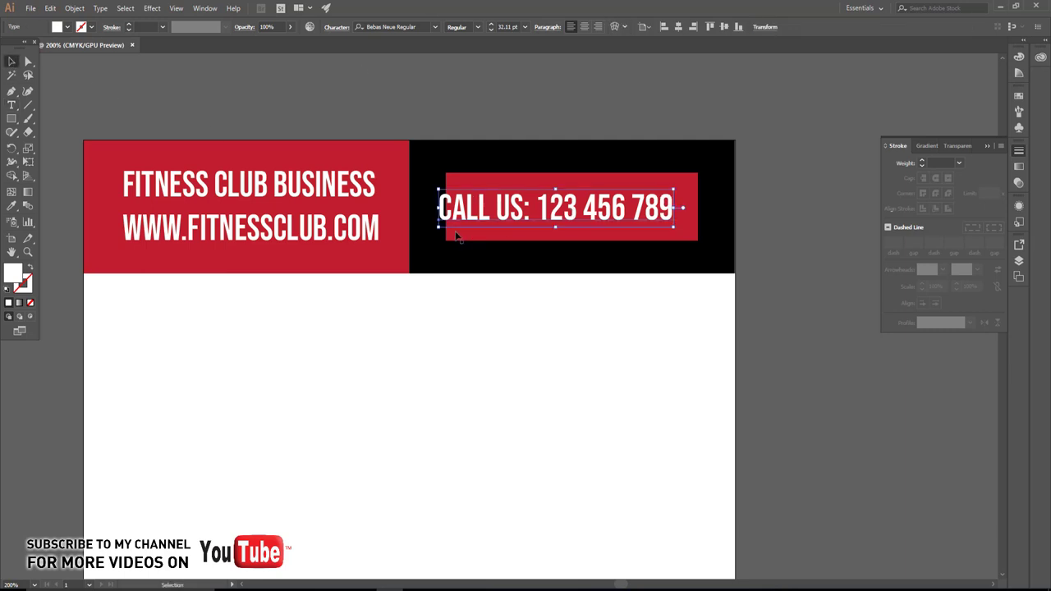
{"action": "left_click_drag", "start_coordinate": [435, 232], "coordinate": [466, 222]}
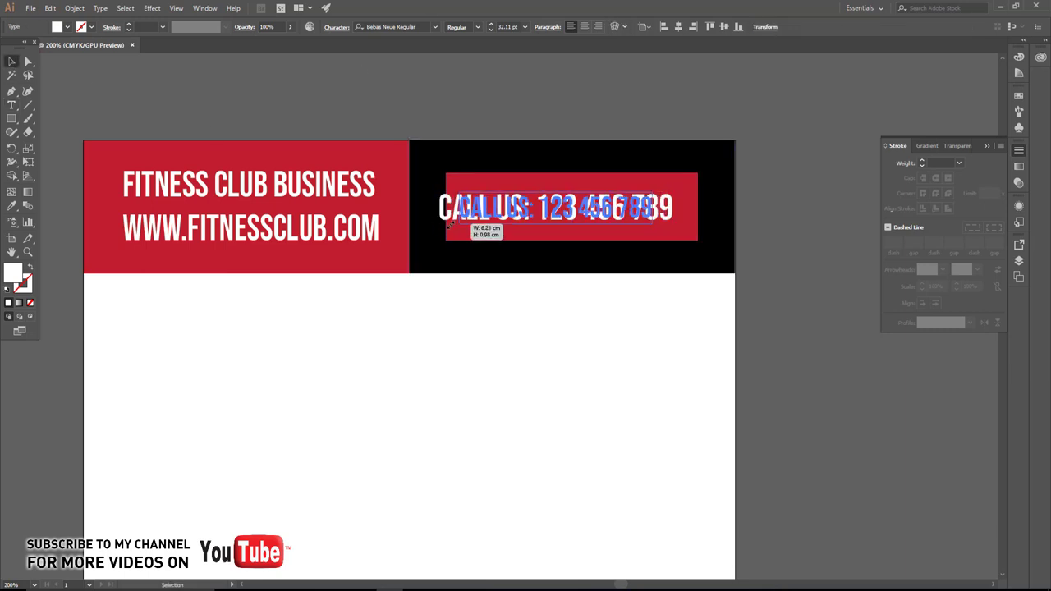
{"action": "left_click_drag", "start_coordinate": [552, 212], "coordinate": [569, 212]}
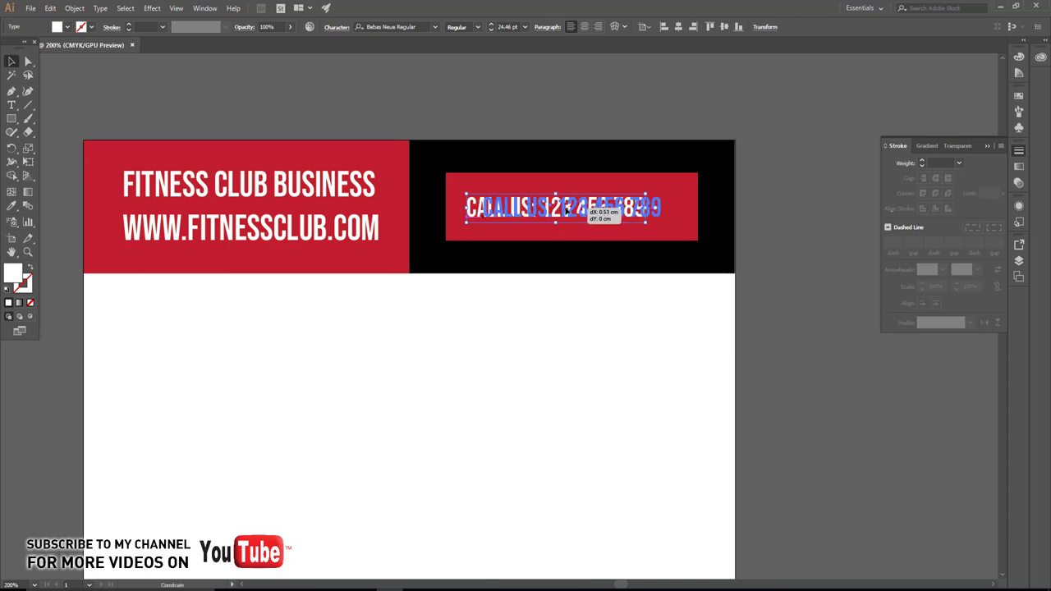
{"action": "left_click", "coordinate": [586, 335]}
- Shrink the red band's height and width to hug the CALL US text
{"action": "left_click", "coordinate": [619, 167]}
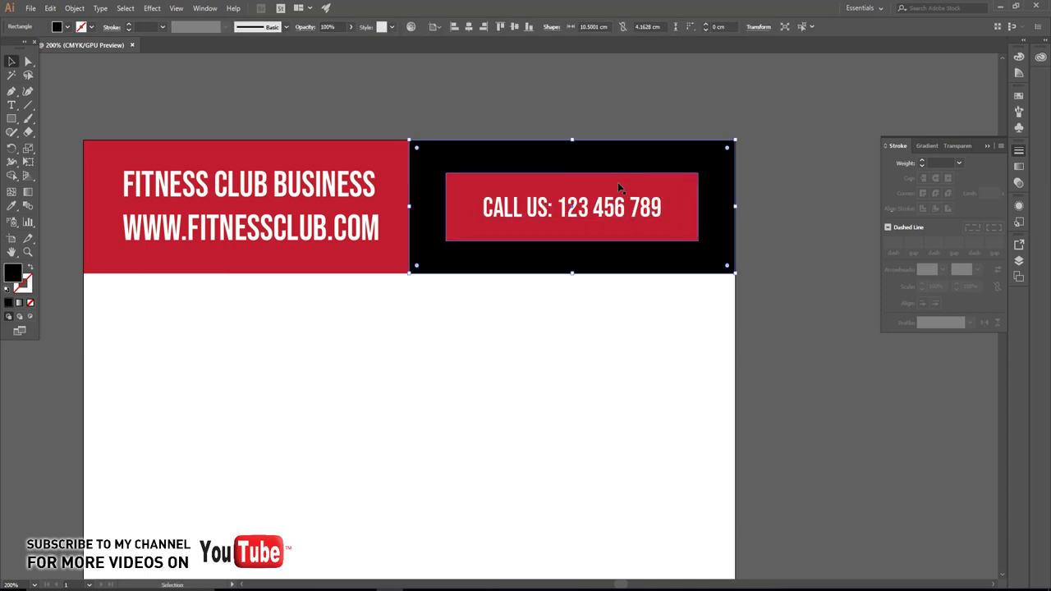
{"action": "left_click", "coordinate": [618, 182]}
{"action": "left_click_drag", "start_coordinate": [572, 173], "coordinate": [572, 187]}
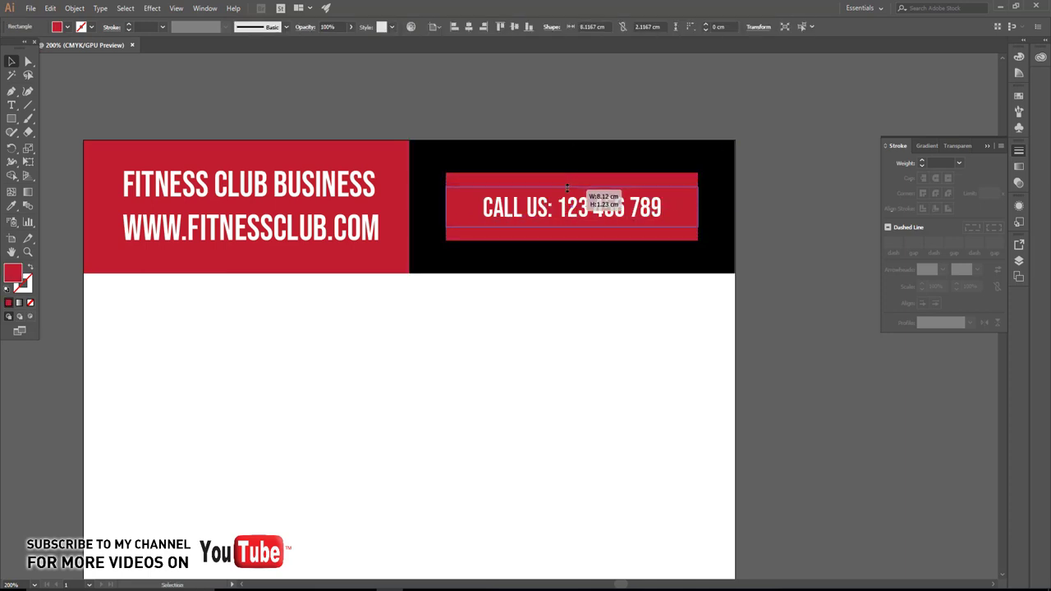
{"action": "left_click_drag", "start_coordinate": [447, 207], "coordinate": [476, 207]}
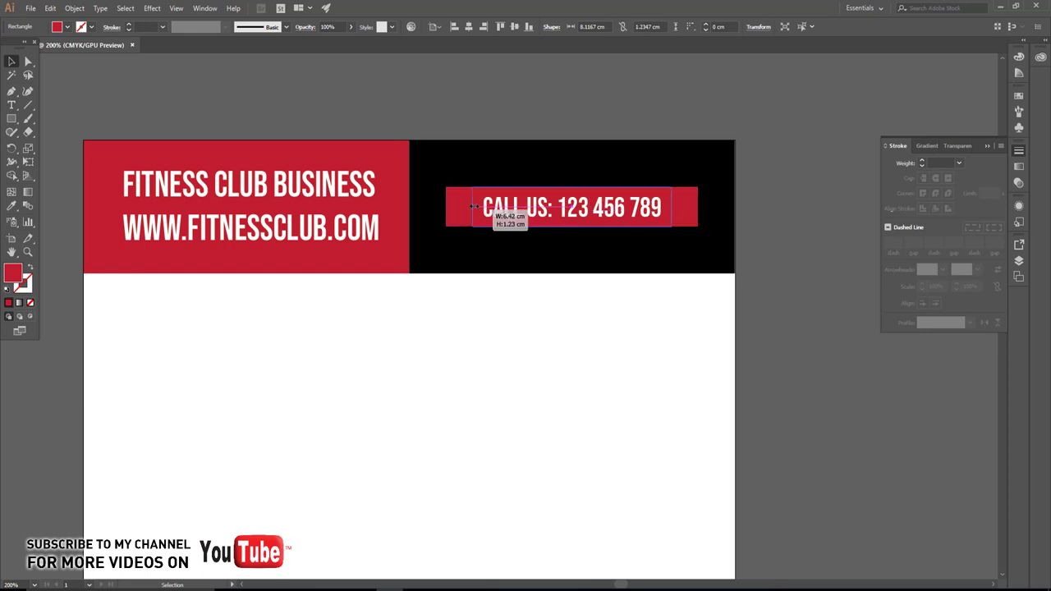
{"action": "left_click", "coordinate": [541, 282]}
{"action": "scroll", "coordinate": [545, 276], "scroll_direction": "down", "scroll_amount": 1}
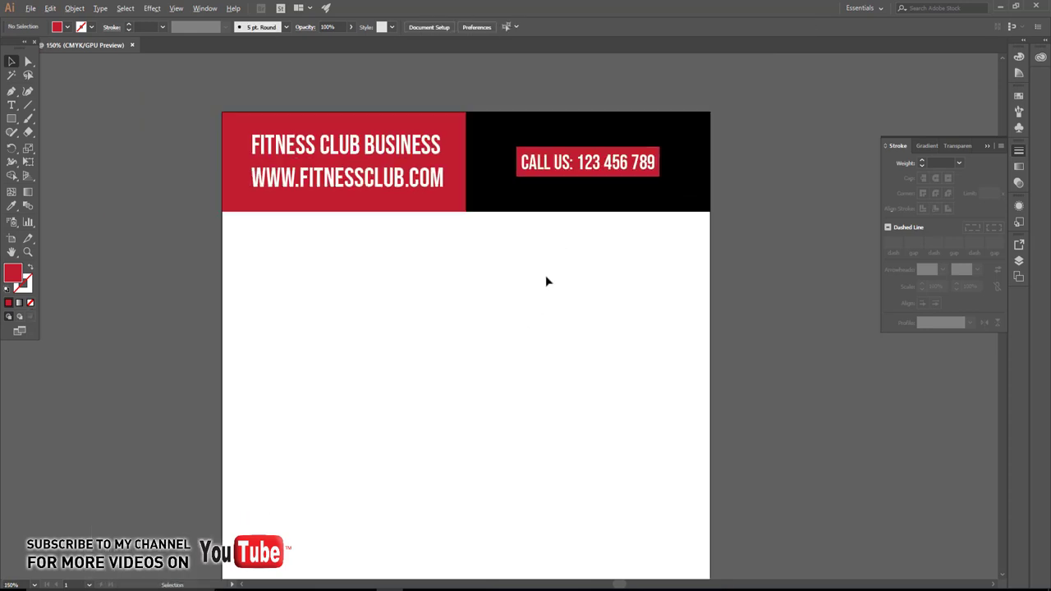
{"action": "scroll", "coordinate": [462, 293], "scroll_direction": "down", "scroll_amount": 1}
{"action": "scroll", "coordinate": [444, 282], "scroll_direction": "down", "scroll_amount": 1}
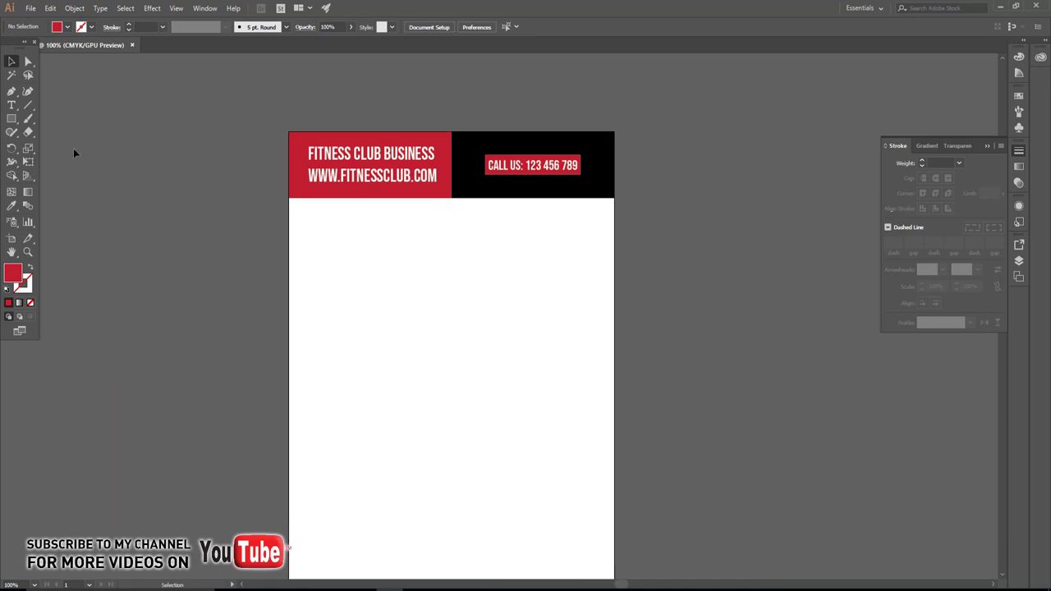
{"action": "left_click", "coordinate": [12, 119]}
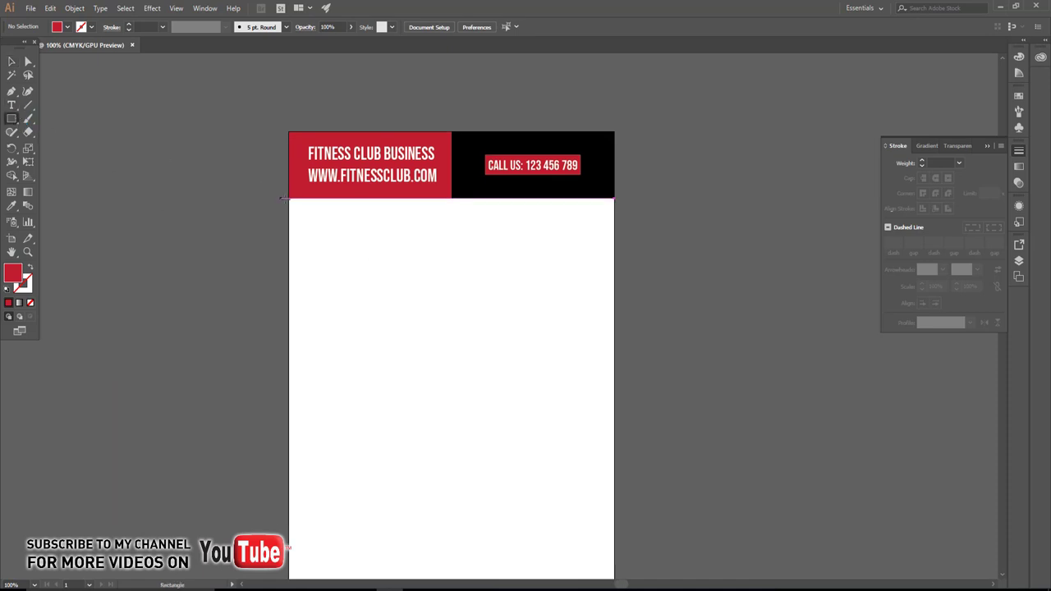
- Draw a full-width red rectangle under the header and raise its bottom-left anchor to slant the edge
{"action": "left_click_drag", "start_coordinate": [289, 198], "coordinate": [612, 464]}
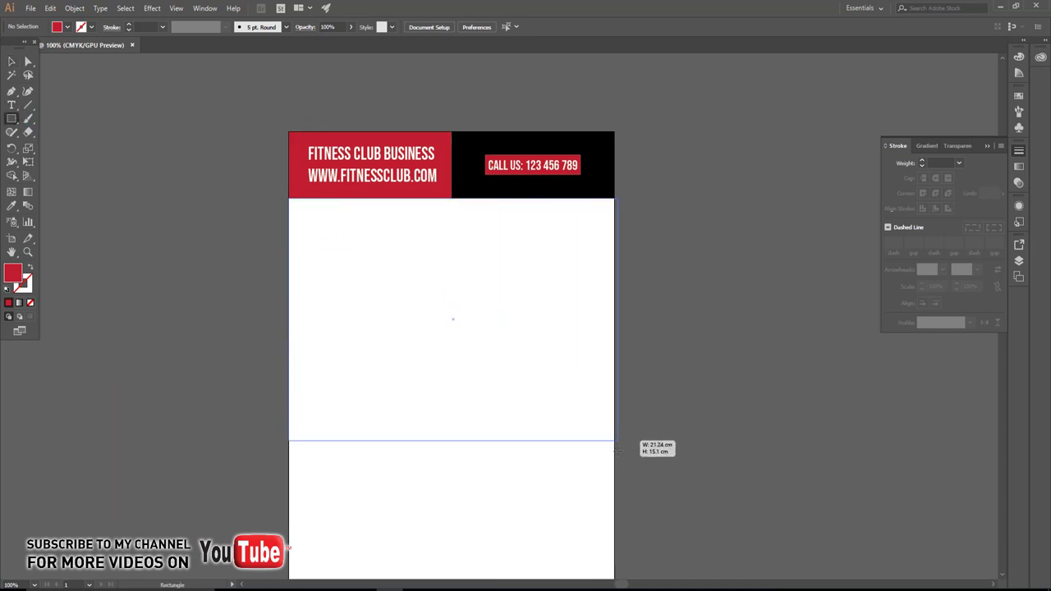
{"action": "scroll", "coordinate": [611, 464], "scroll_direction": "down", "scroll_amount": 3}
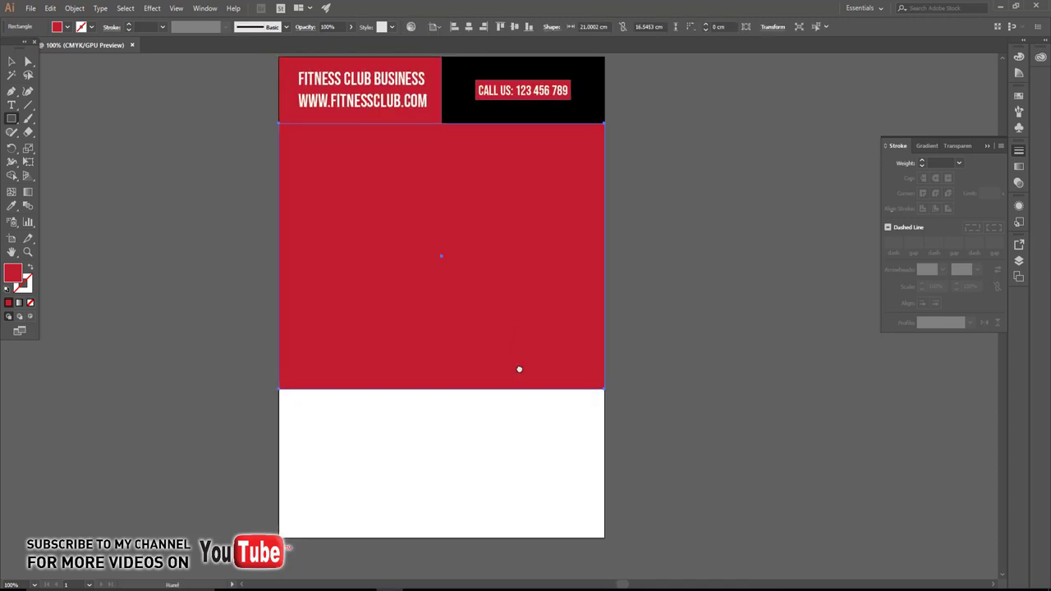
{"action": "left_click_drag", "start_coordinate": [442, 390], "coordinate": [441, 339]}
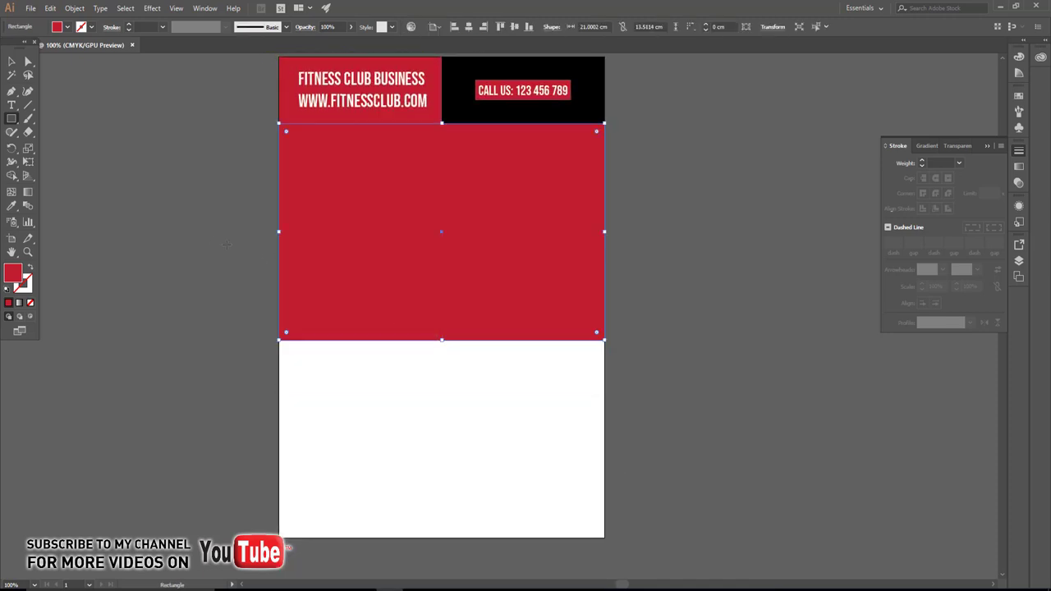
{"action": "left_click", "coordinate": [27, 63]}
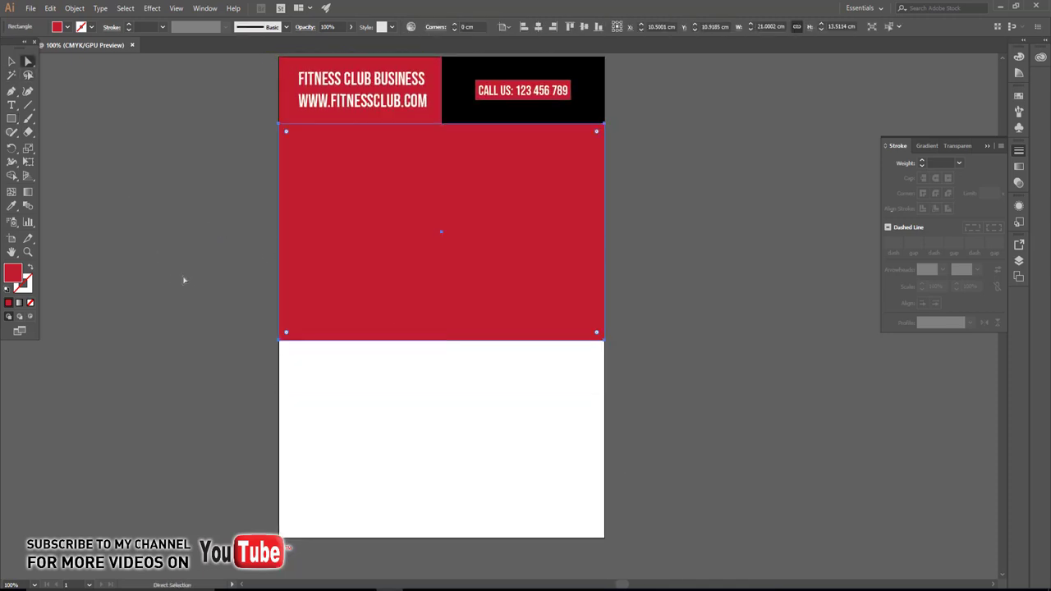
{"action": "left_click", "coordinate": [283, 346]}
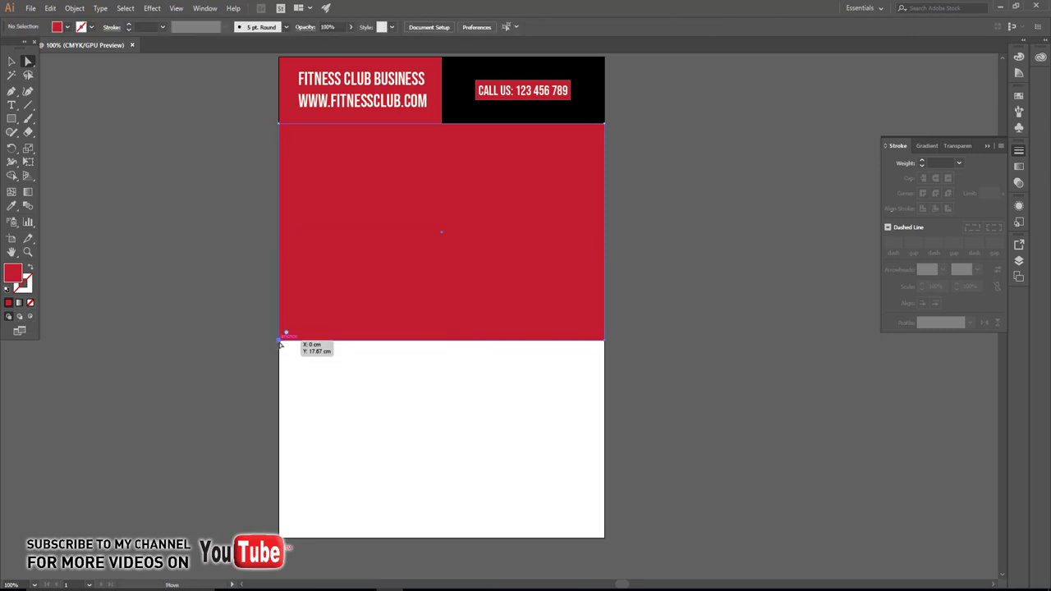
{"action": "left_click_drag", "start_coordinate": [280, 341], "coordinate": [280, 287]}
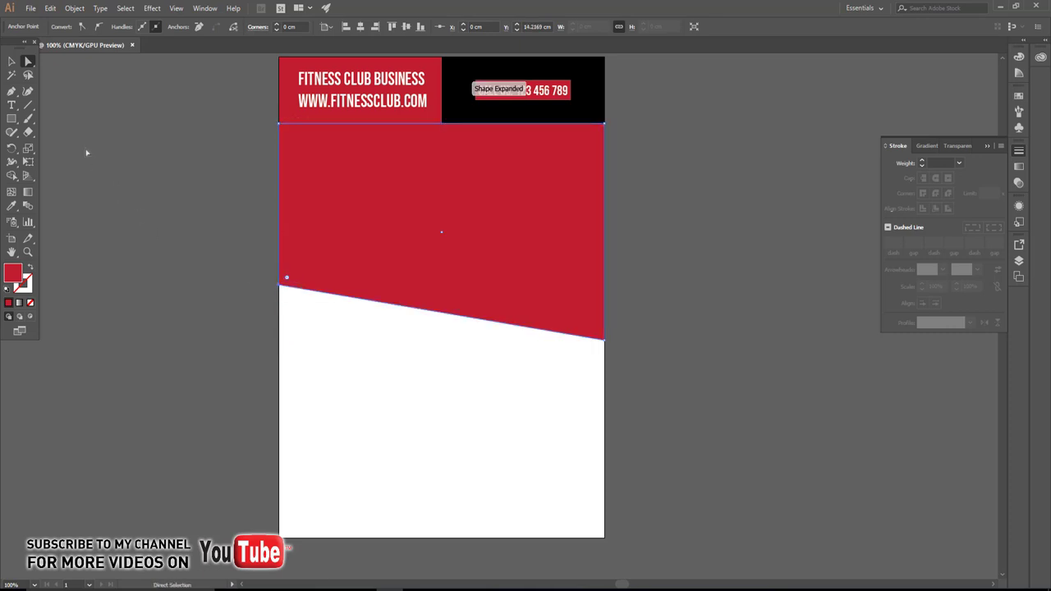
{"action": "key", "text": "v"}
{"action": "left_click", "coordinate": [140, 213]}
{"action": "left_click", "coordinate": [387, 235]}
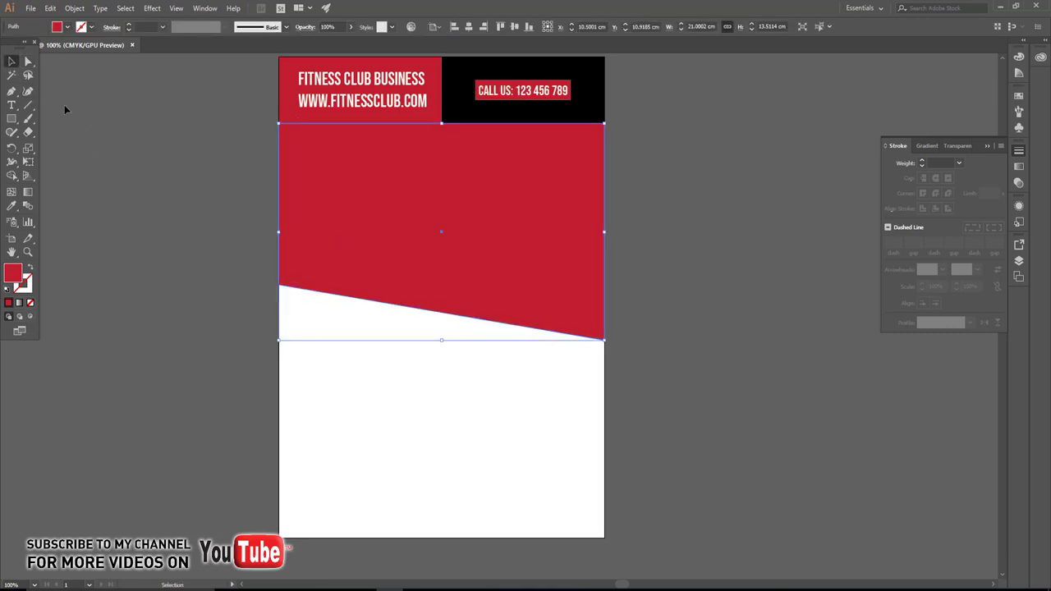
- Place the gym-girl photo at 21 cm width, centred under the header and enlarged over the band
{"action": "left_click", "coordinate": [30, 8]}
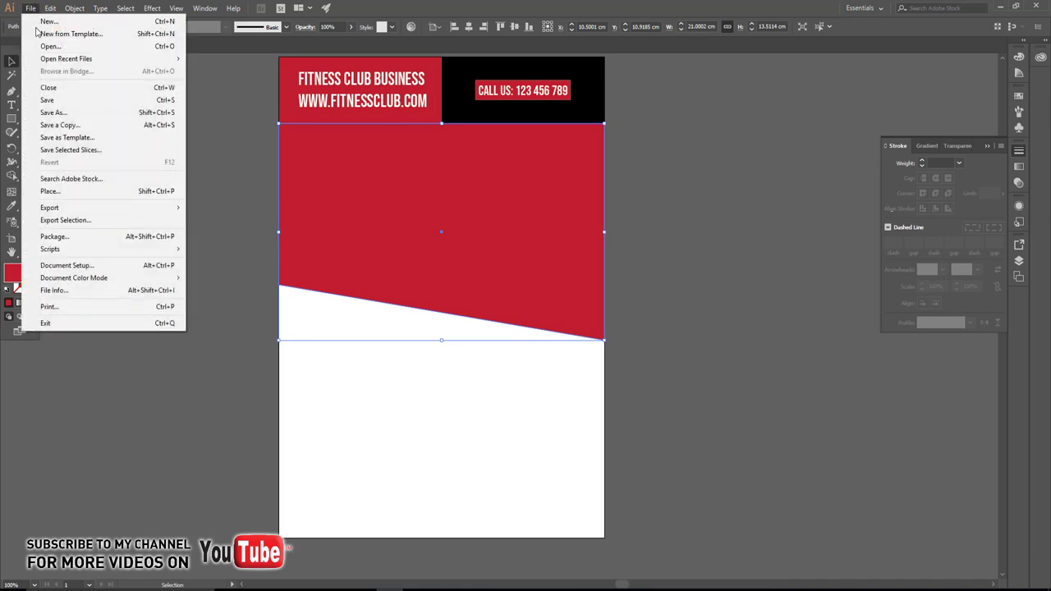
{"action": "left_click", "coordinate": [51, 192]}
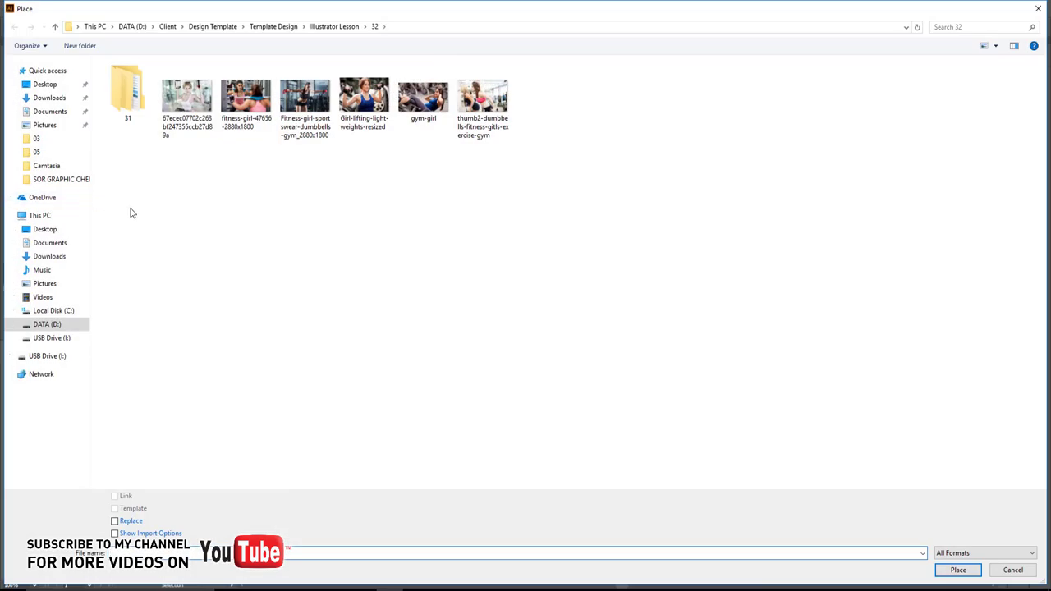
{"action": "left_click", "coordinate": [423, 102]}
{"action": "left_click", "coordinate": [952, 573]}
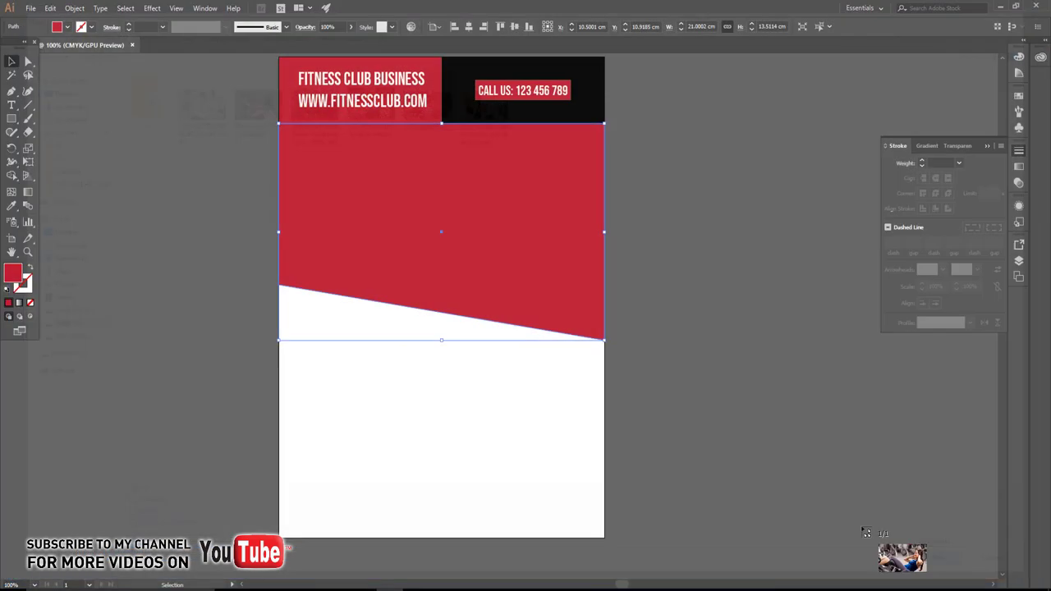
{"action": "left_click", "coordinate": [430, 217]}
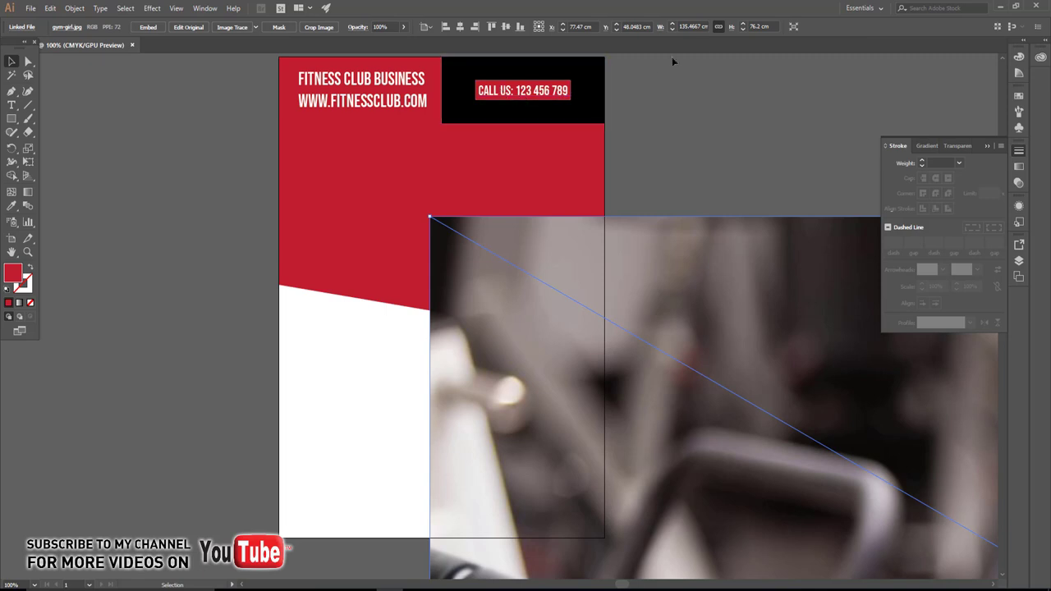
{"action": "left_click", "coordinate": [698, 26]}
{"action": "type", "text": "21"}
{"action": "key", "text": "Return"}
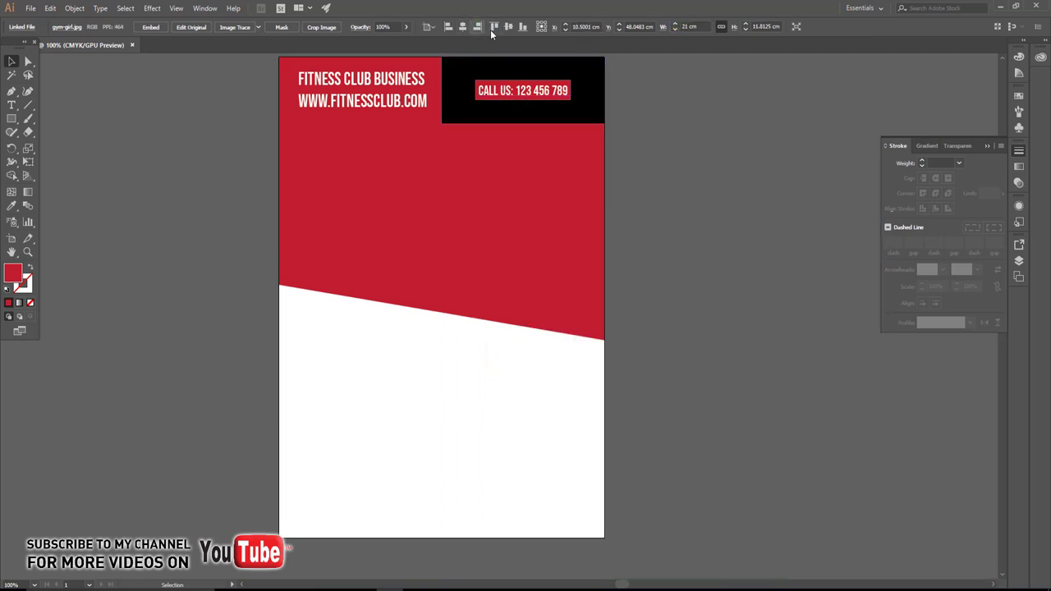
{"action": "left_click", "coordinate": [509, 26]}
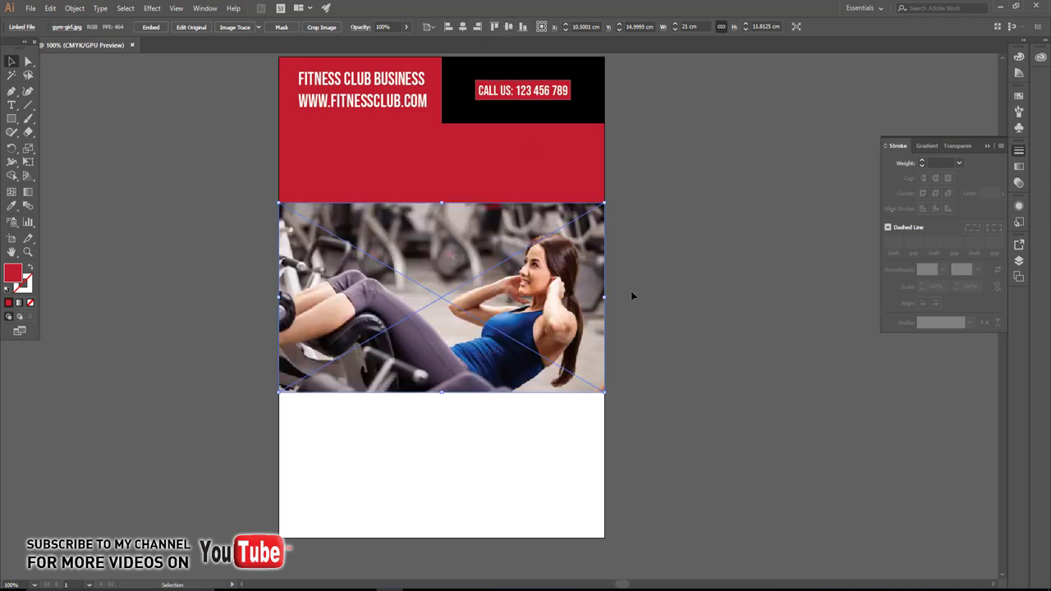
{"action": "left_click_drag", "start_coordinate": [591, 296], "coordinate": [591, 216]}
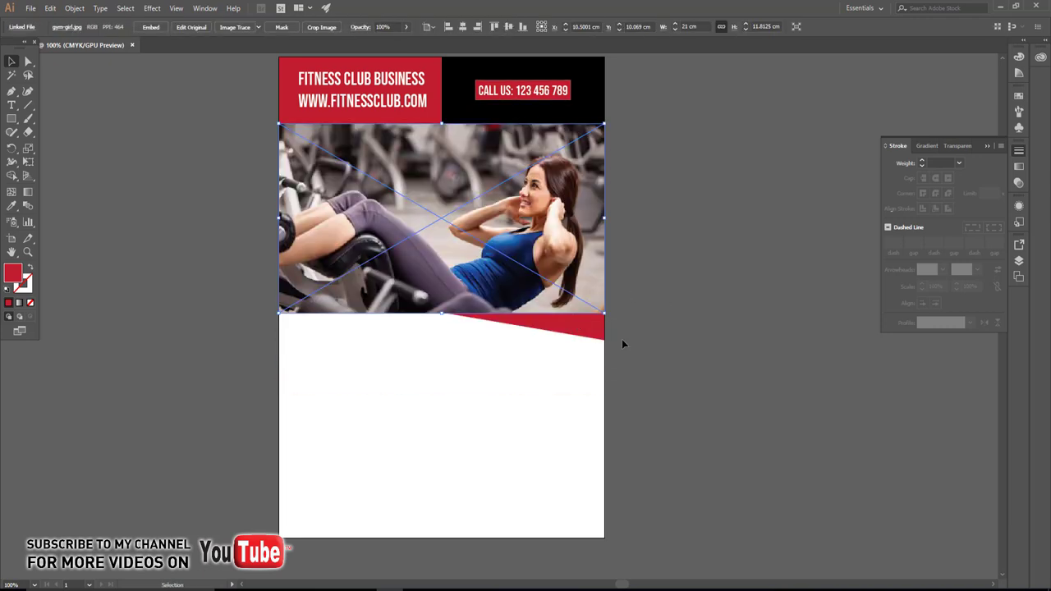
{"action": "left_click_drag", "start_coordinate": [604, 313], "coordinate": [653, 340]}
- Send the photo backward, clip it to the slanted red shape, and shift it left inside
{"action": "right_click", "coordinate": [523, 245]}
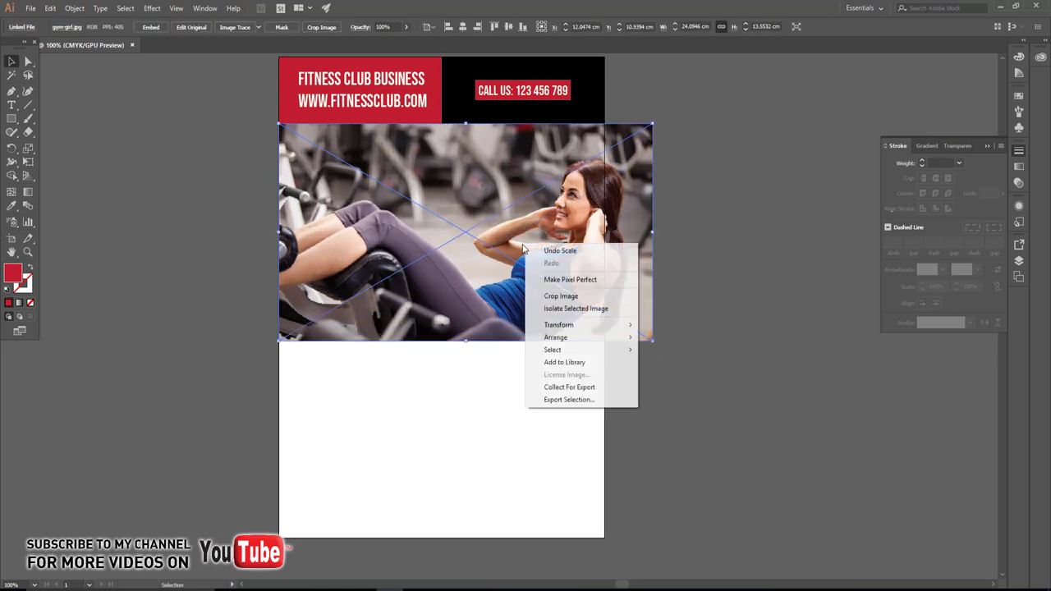
{"action": "mouse_move", "coordinate": [555, 338]}
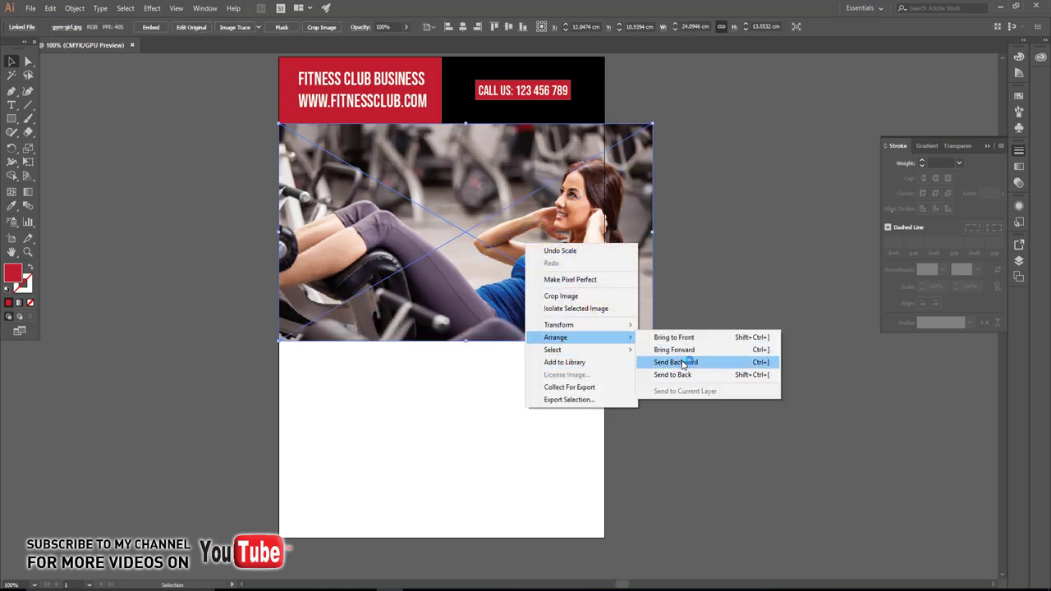
{"action": "left_click", "coordinate": [682, 362]}
{"action": "left_click_drag", "start_coordinate": [549, 364], "coordinate": [481, 227]}
{"action": "right_click", "coordinate": [483, 230]}
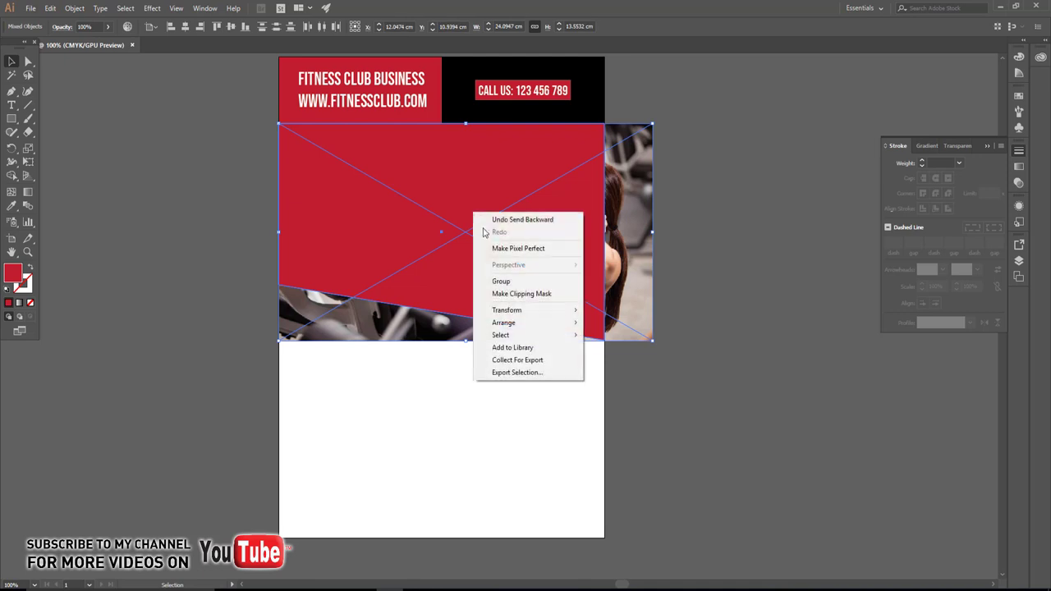
{"action": "left_click", "coordinate": [521, 293]}
{"action": "double_click", "coordinate": [549, 248]}
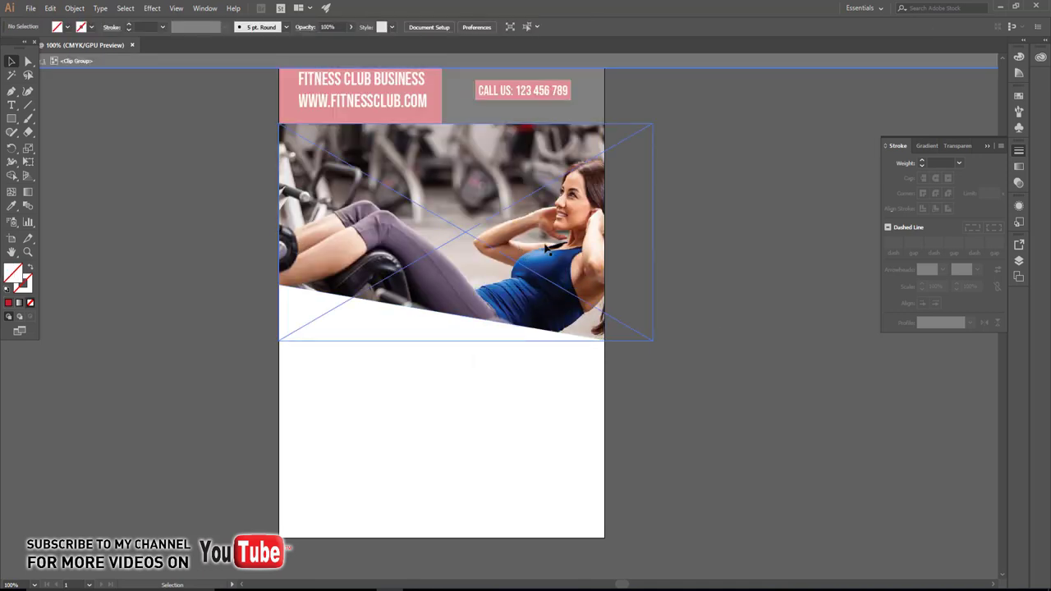
{"action": "left_click_drag", "start_coordinate": [548, 248], "coordinate": [500, 245]}
{"action": "left_click", "coordinate": [647, 300]}
{"action": "double_click", "coordinate": [647, 299]}
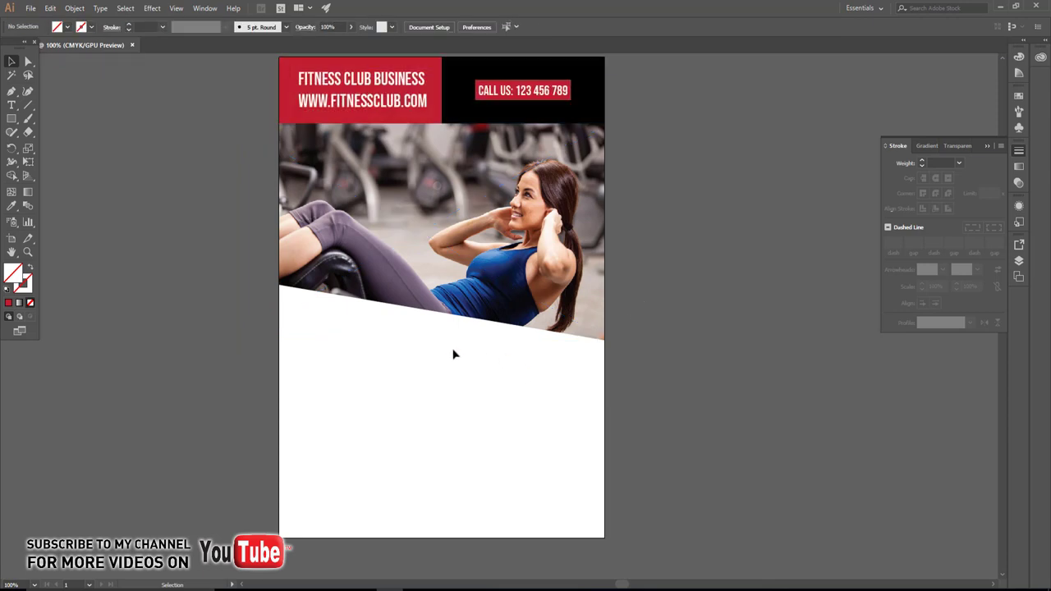
{"action": "scroll", "coordinate": [454, 354], "scroll_direction": "down", "scroll_amount": 2}
- Draw a white circle with no outline over the photo's slanted lower edge
{"action": "left_click", "coordinate": [12, 120]}
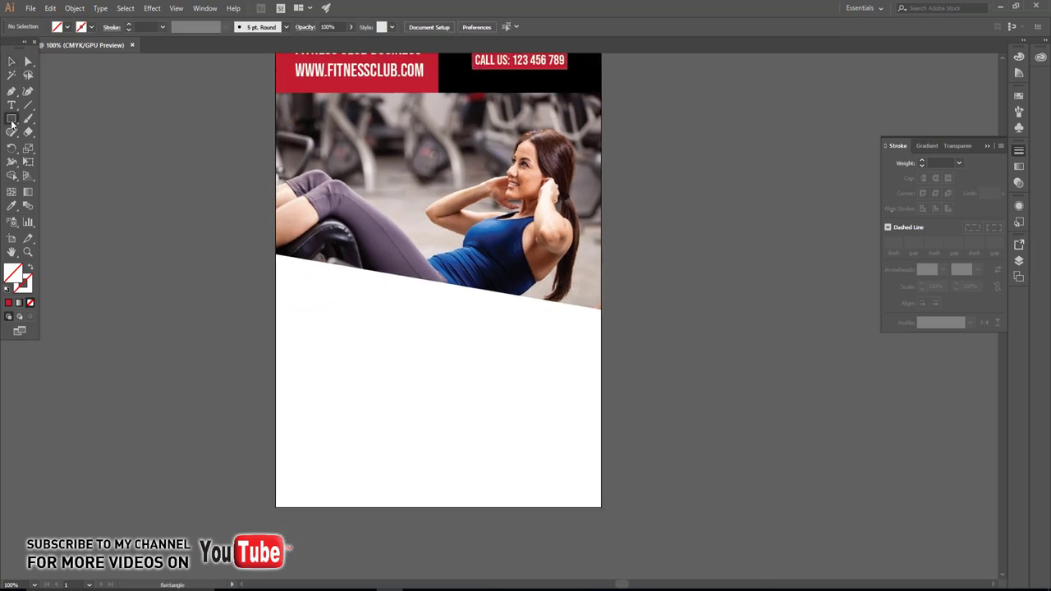
{"action": "left_click_drag", "start_coordinate": [12, 120], "coordinate": [50, 141]}
{"action": "left_click_drag", "start_coordinate": [304, 250], "coordinate": [409, 356]}
{"action": "left_click", "coordinate": [11, 63]}
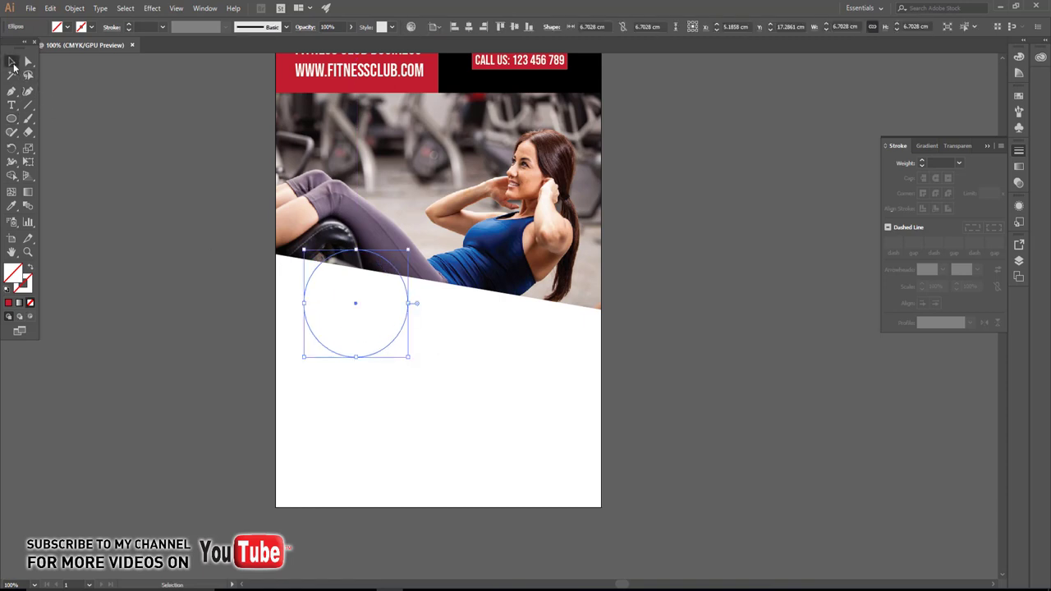
{"action": "left_click", "coordinate": [69, 30]}
{"action": "left_click", "coordinate": [24, 49]}
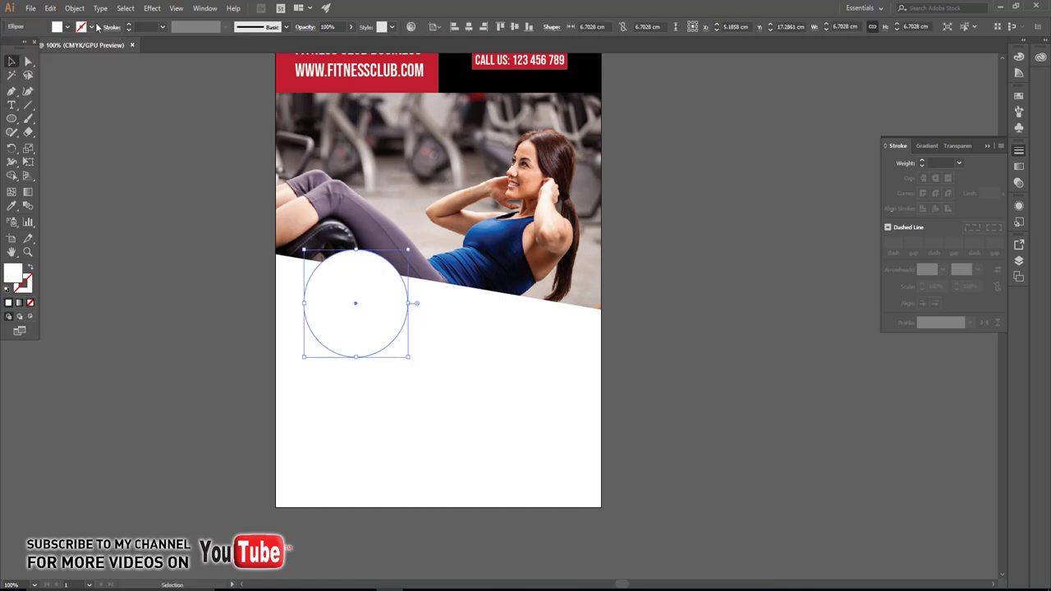
{"action": "left_click", "coordinate": [94, 27]}
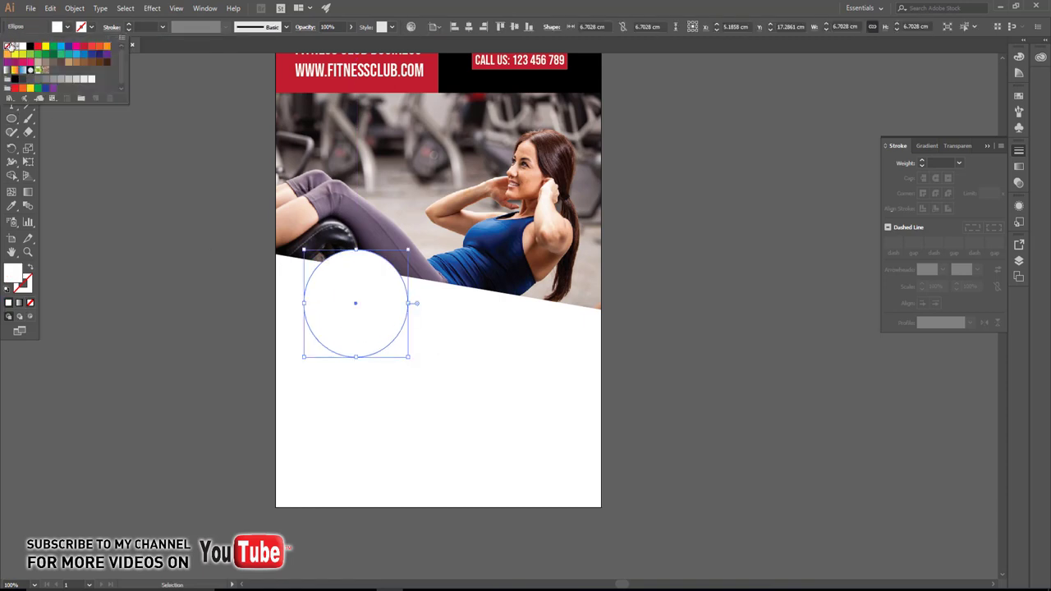
{"action": "left_click", "coordinate": [335, 366]}
- Paste a copy of the circle in front, shrink it to 4.73 cm, and give it a black outline
{"action": "left_click", "coordinate": [50, 8]}
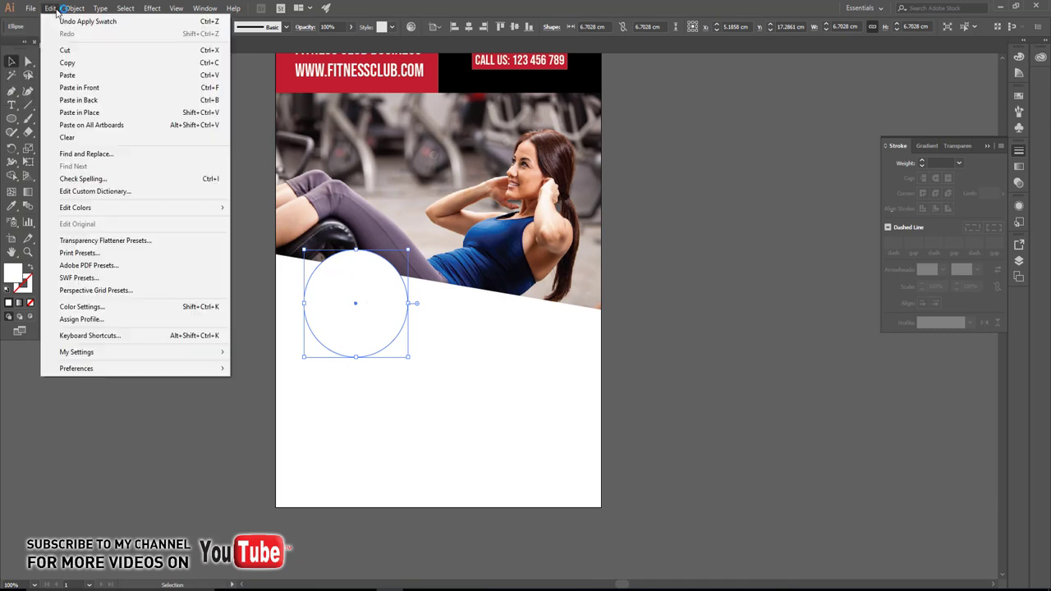
{"action": "left_click", "coordinate": [69, 63]}
{"action": "left_click", "coordinate": [74, 9]}
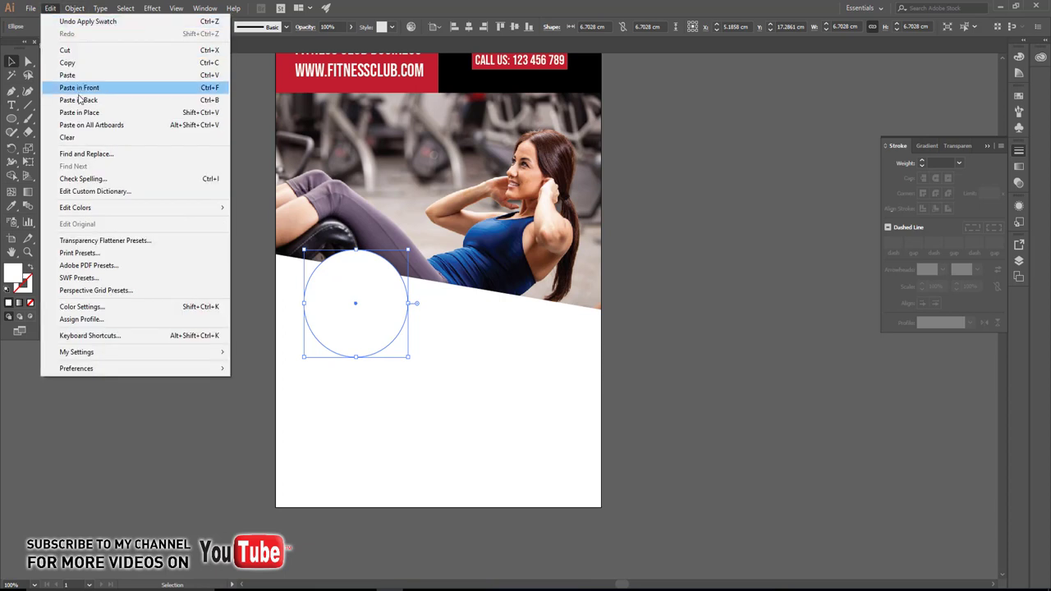
{"action": "left_click", "coordinate": [82, 87]}
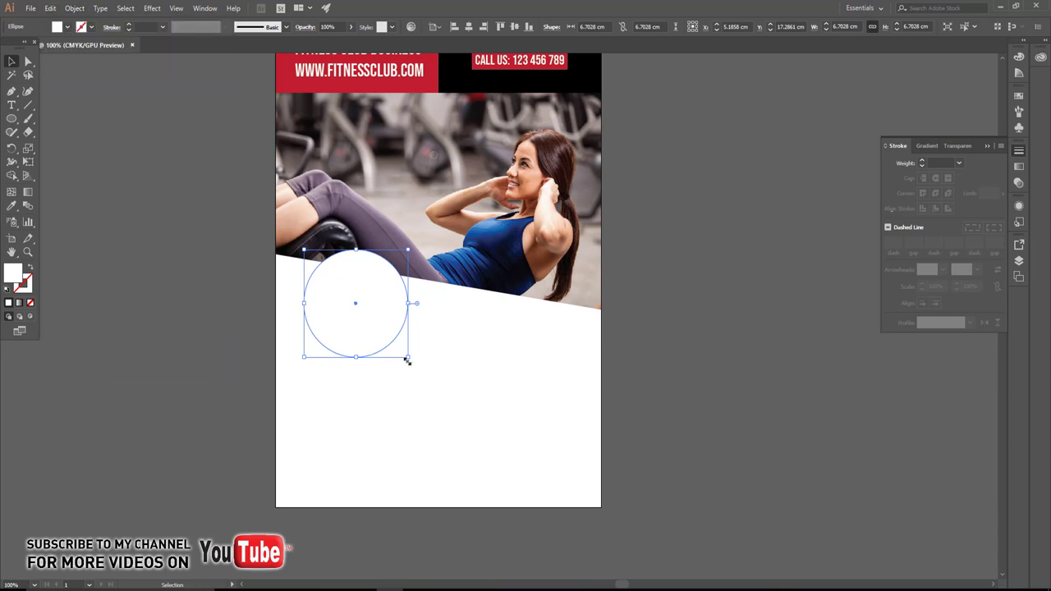
{"action": "left_click_drag", "start_coordinate": [408, 359], "coordinate": [394, 356]}
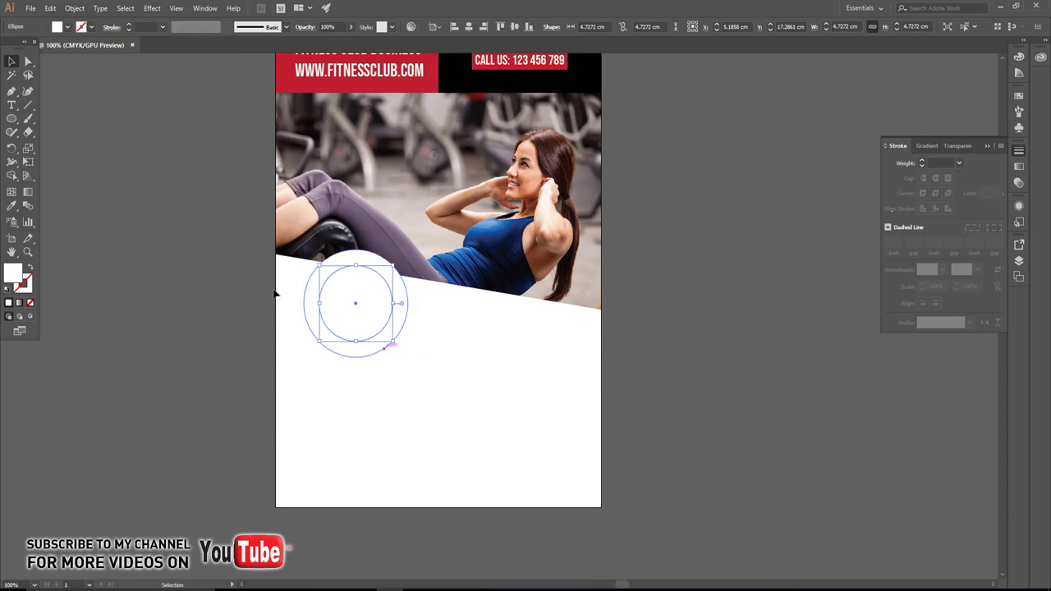
{"action": "left_click", "coordinate": [92, 27]}
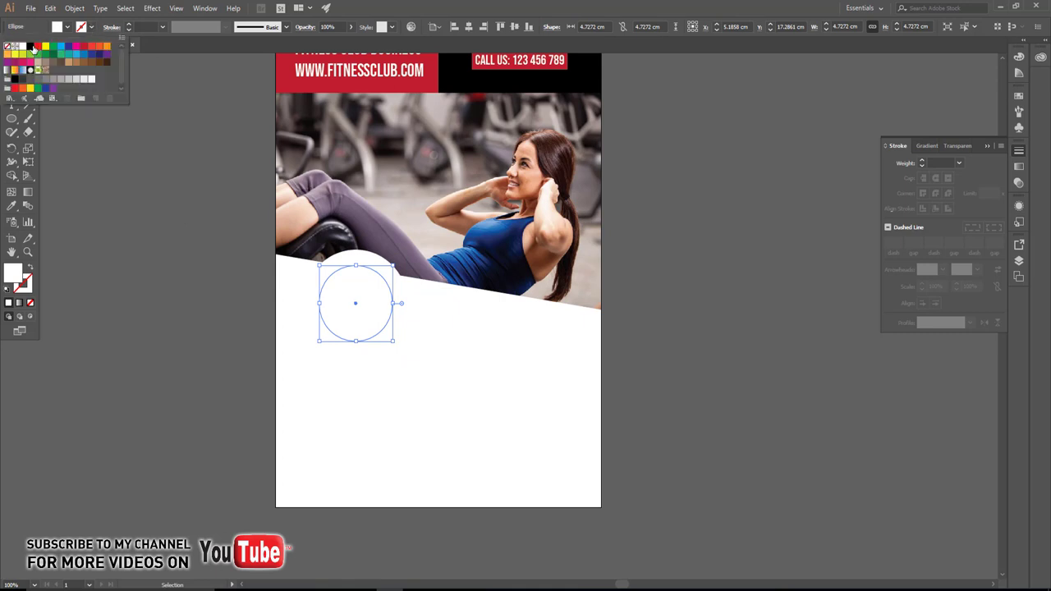
{"action": "left_click", "coordinate": [30, 47]}
{"action": "left_click", "coordinate": [153, 211]}
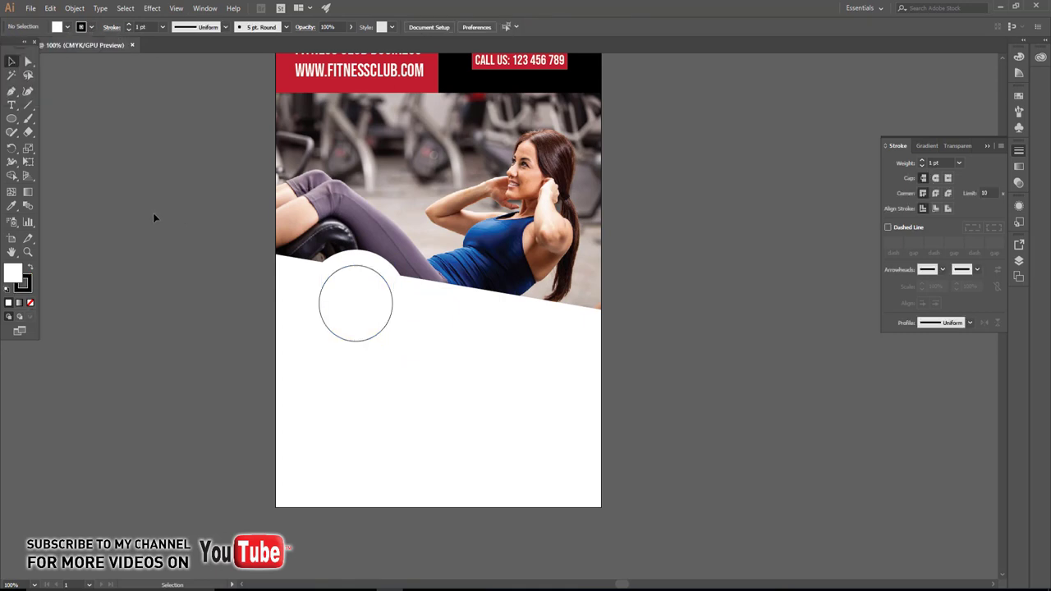
{"action": "left_click", "coordinate": [30, 8]}
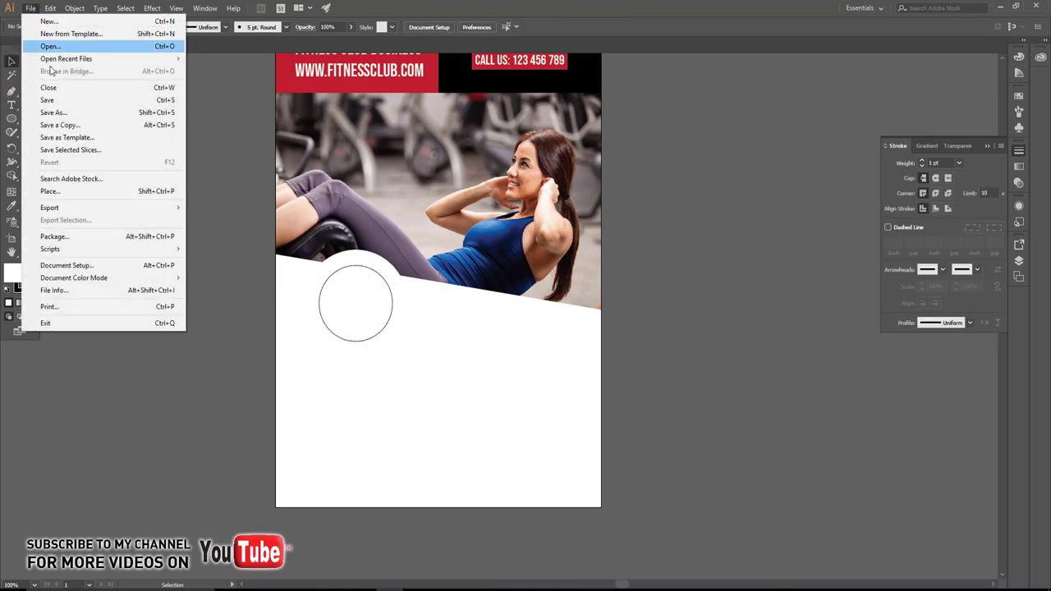
- Place the barbell workout photo and scale it down over the circles
{"action": "left_click", "coordinate": [59, 191]}
{"action": "left_click", "coordinate": [243, 96]}
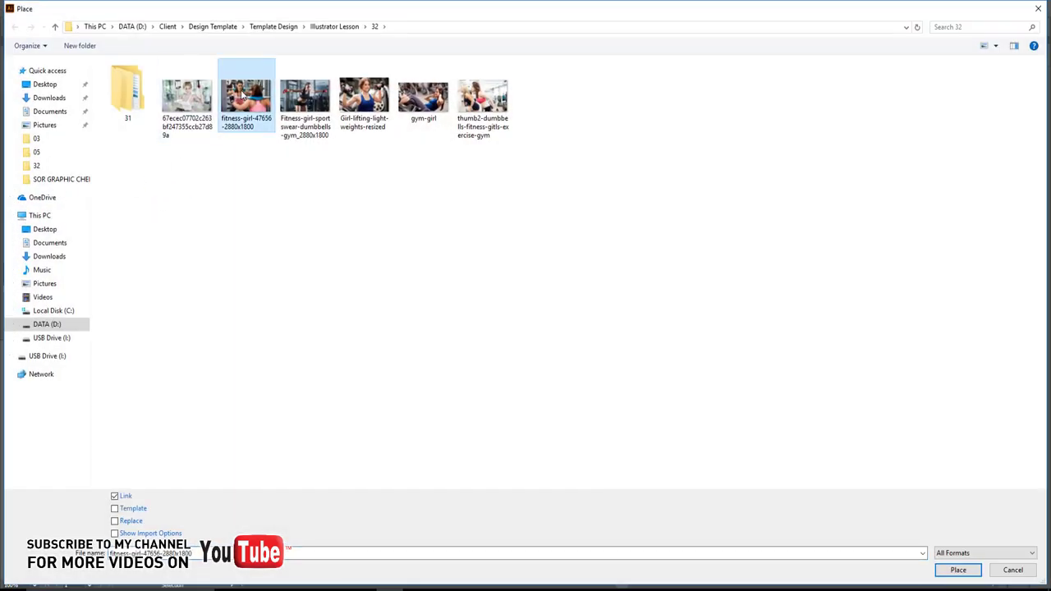
{"action": "double_click", "coordinate": [244, 96]}
{"action": "left_click", "coordinate": [303, 265]}
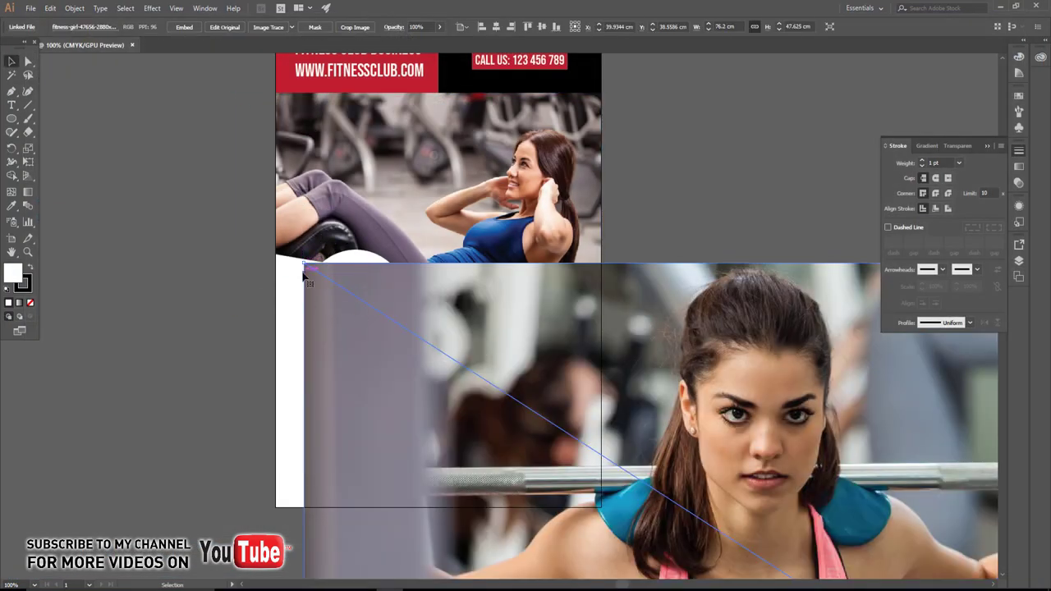
{"action": "left_click_drag", "start_coordinate": [304, 276], "coordinate": [675, 501]}
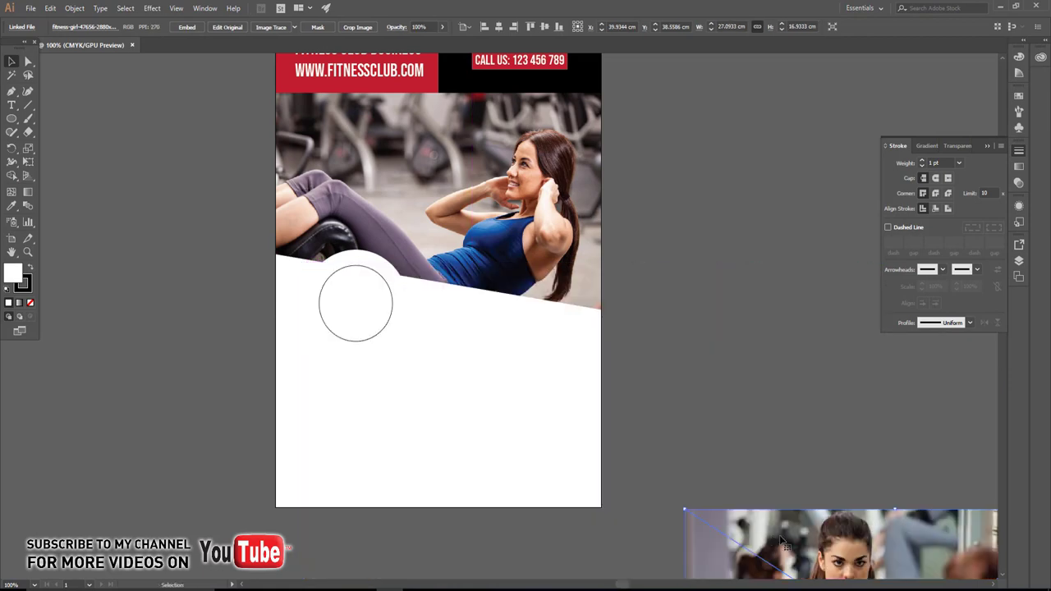
{"action": "mouse_move", "coordinate": [629, 527]}
{"action": "left_mouse_down"}
{"action": "mouse_move", "coordinate": [207, 254]}
{"action": "mouse_move", "coordinate": [329, 333]}
{"action": "left_mouse_up"}
{"action": "left_click_drag", "start_coordinate": [380, 365], "coordinate": [343, 293]}
- Send the barbell photo behind the circles and clip it to the small circle
{"action": "right_click", "coordinate": [369, 300]}
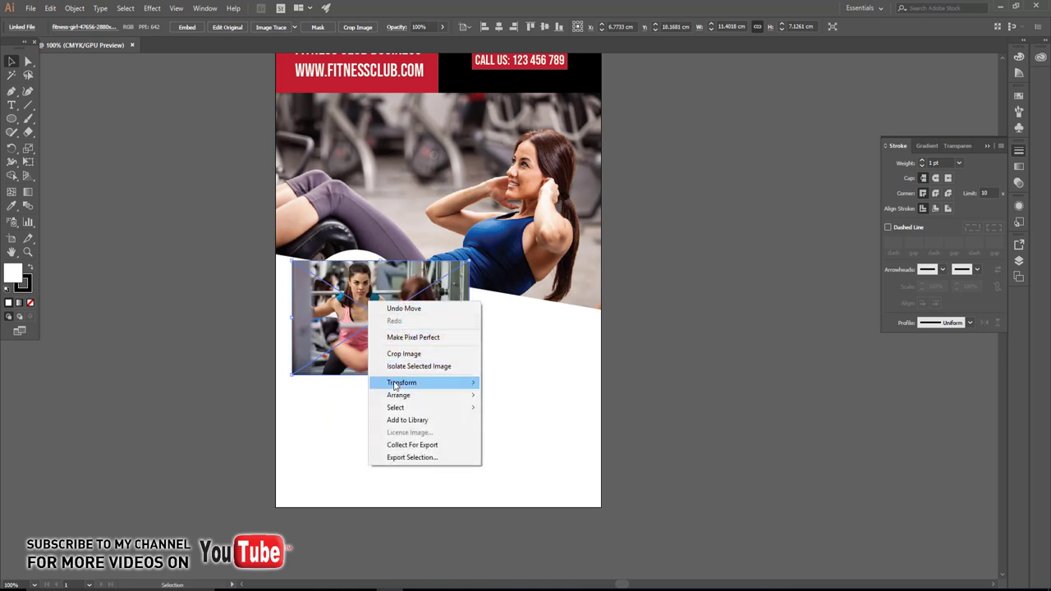
{"action": "mouse_move", "coordinate": [399, 395]}
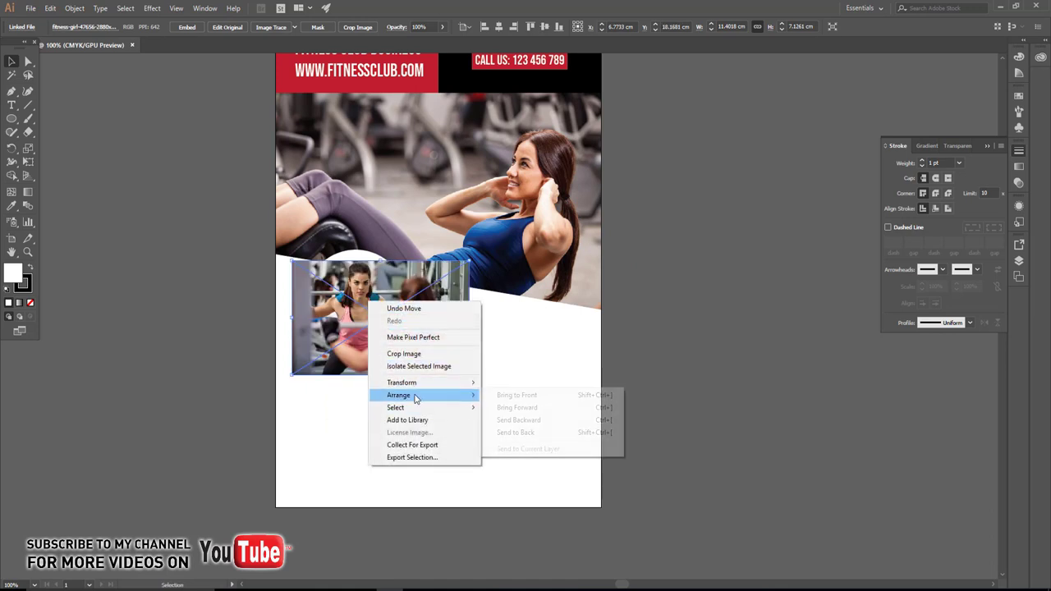
{"action": "left_click", "coordinate": [516, 430]}
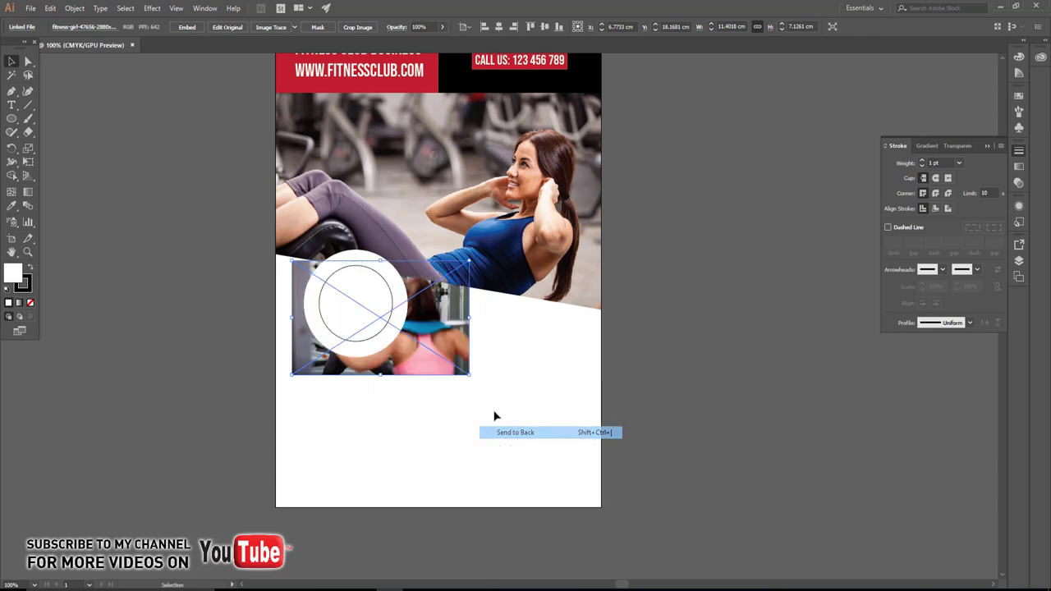
{"action": "left_click", "coordinate": [357, 301], "text": "shift"}
{"action": "right_click", "coordinate": [357, 300]}
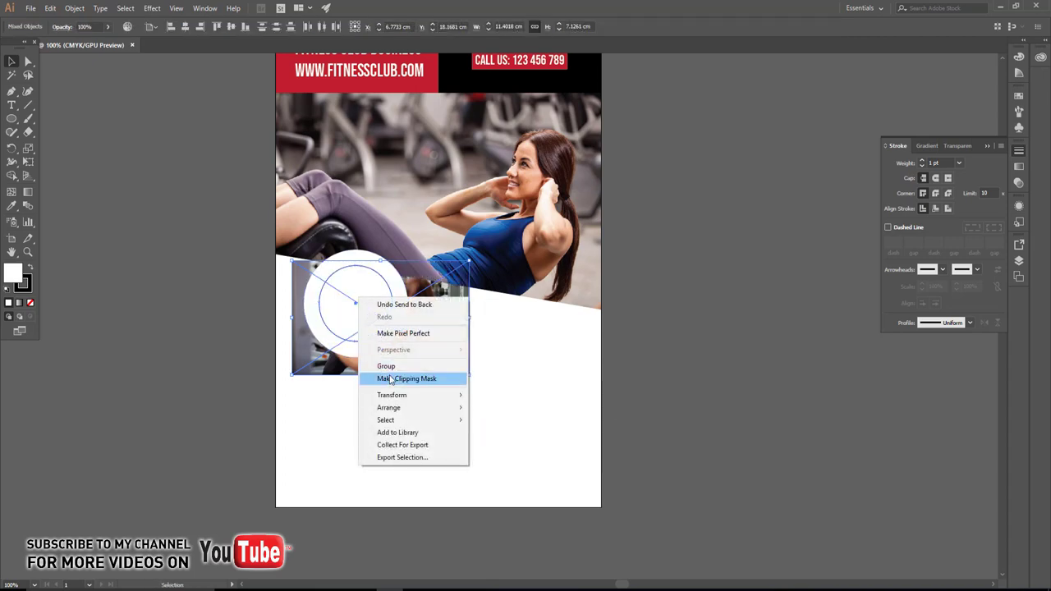
{"action": "left_click", "coordinate": [394, 378]}
{"action": "left_click", "coordinate": [405, 386]}
{"action": "scroll", "coordinate": [375, 342], "scroll_direction": "up", "scroll_amount": 3}
- Inside the clip group, nudge the photo up and enlarge the circular crop to about 4.86 cm
{"action": "double_click", "coordinate": [338, 268]}
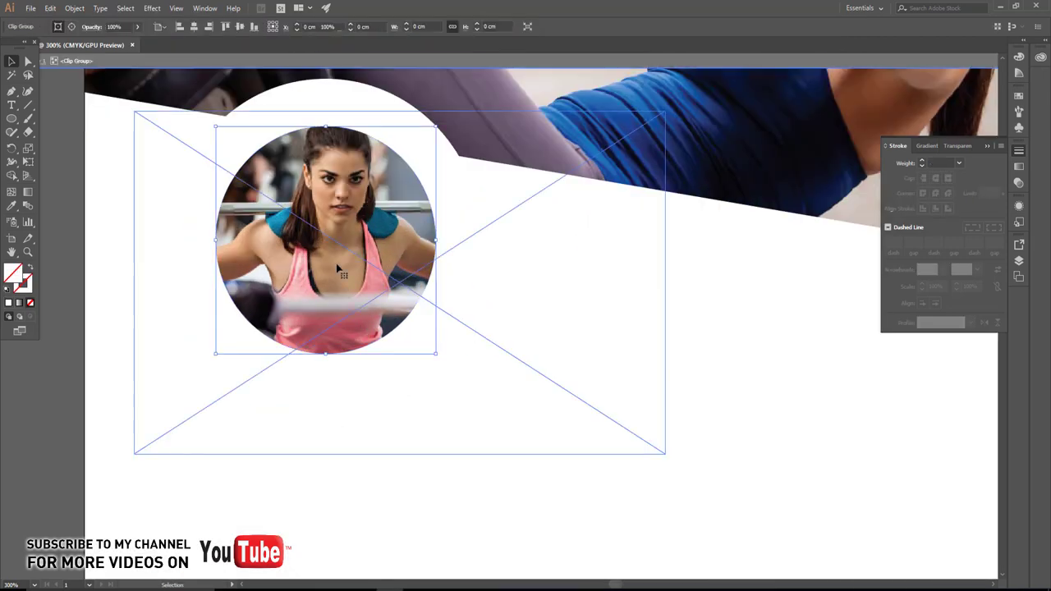
{"action": "left_click_drag", "start_coordinate": [386, 183], "coordinate": [386, 173]}
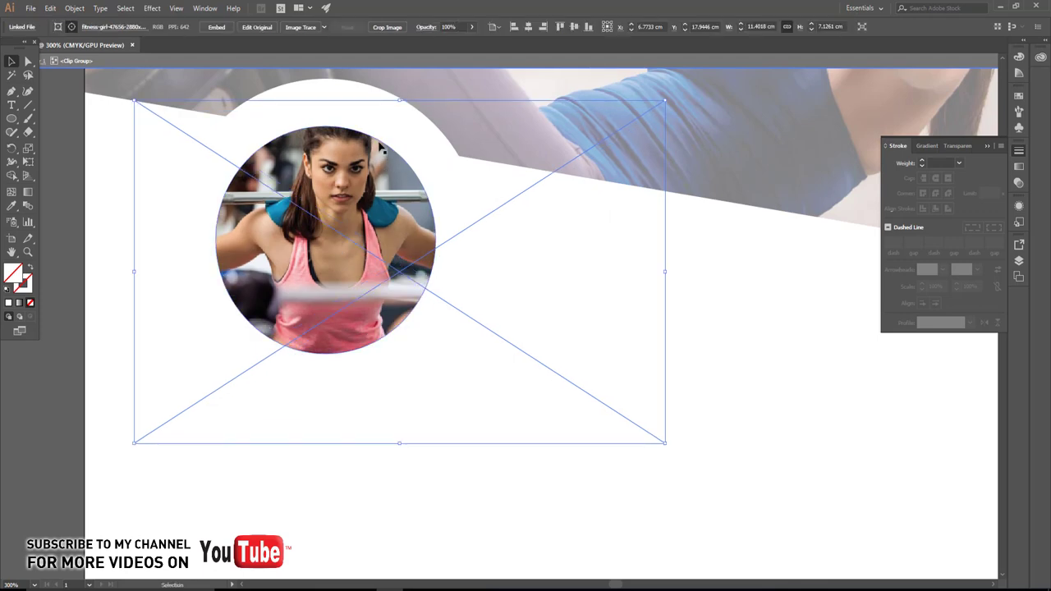
{"action": "left_click", "coordinate": [435, 240]}
{"action": "left_click_drag", "start_coordinate": [437, 355], "coordinate": [460, 399]}
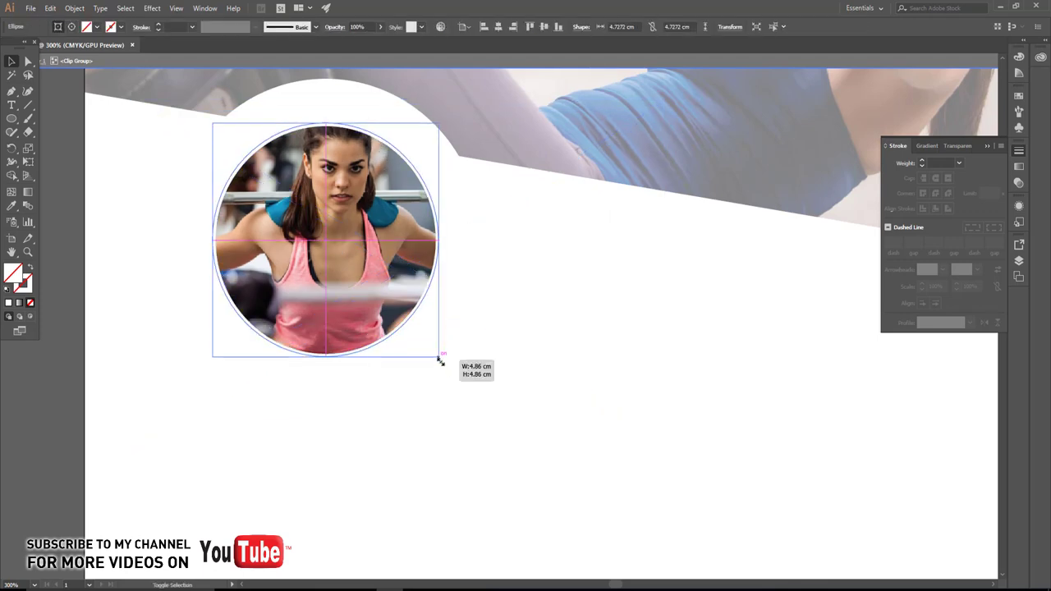
{"action": "scroll", "coordinate": [442, 387], "scroll_direction": "down", "scroll_amount": 2}
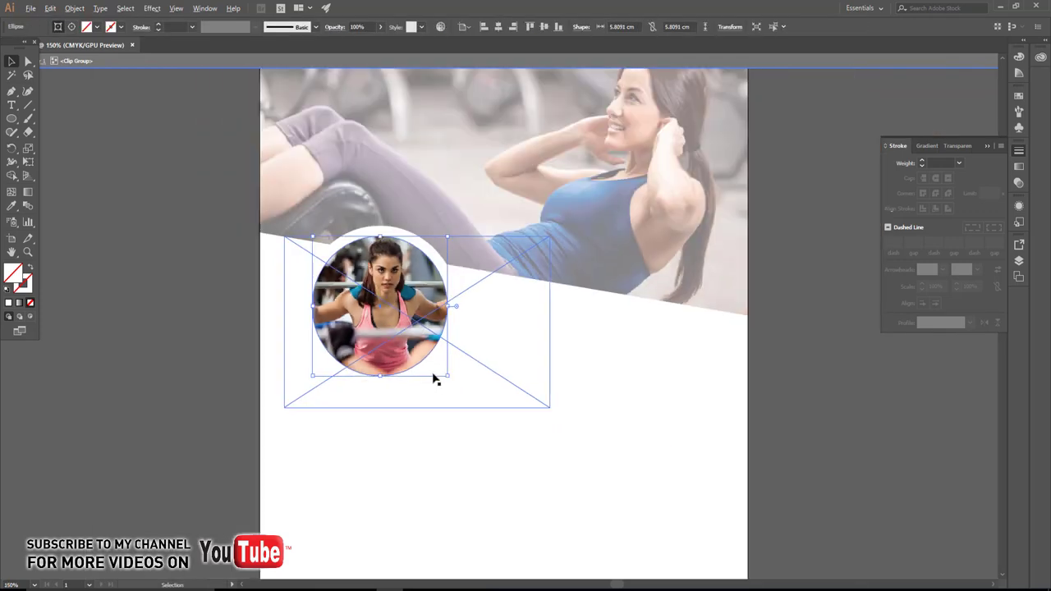
{"action": "scroll", "coordinate": [434, 375], "scroll_direction": "down", "scroll_amount": 1}
{"action": "double_click", "coordinate": [472, 441]}
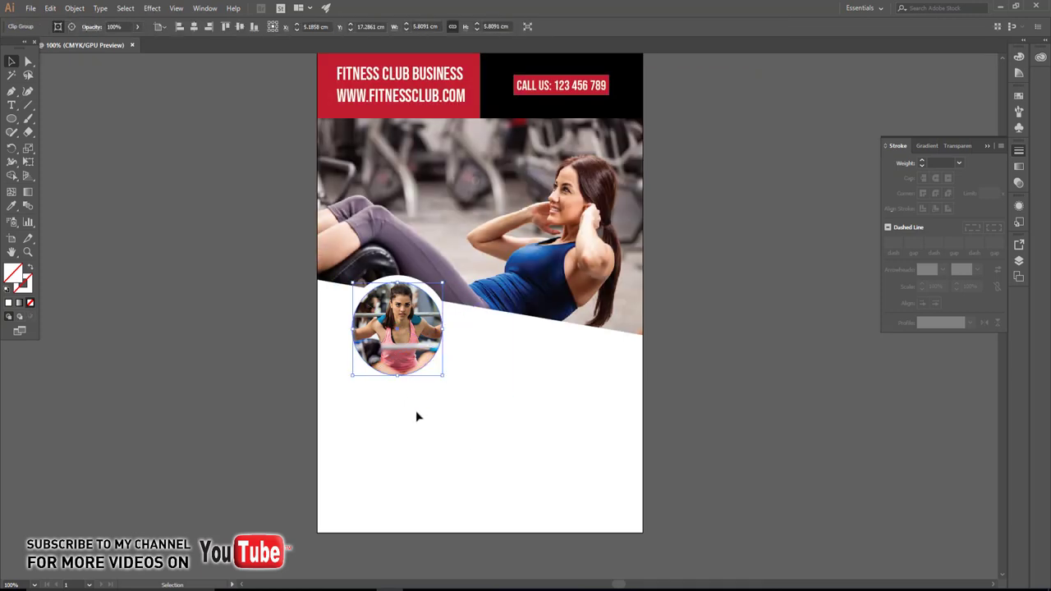
{"action": "left_click_drag", "start_coordinate": [417, 413], "coordinate": [341, 269]}
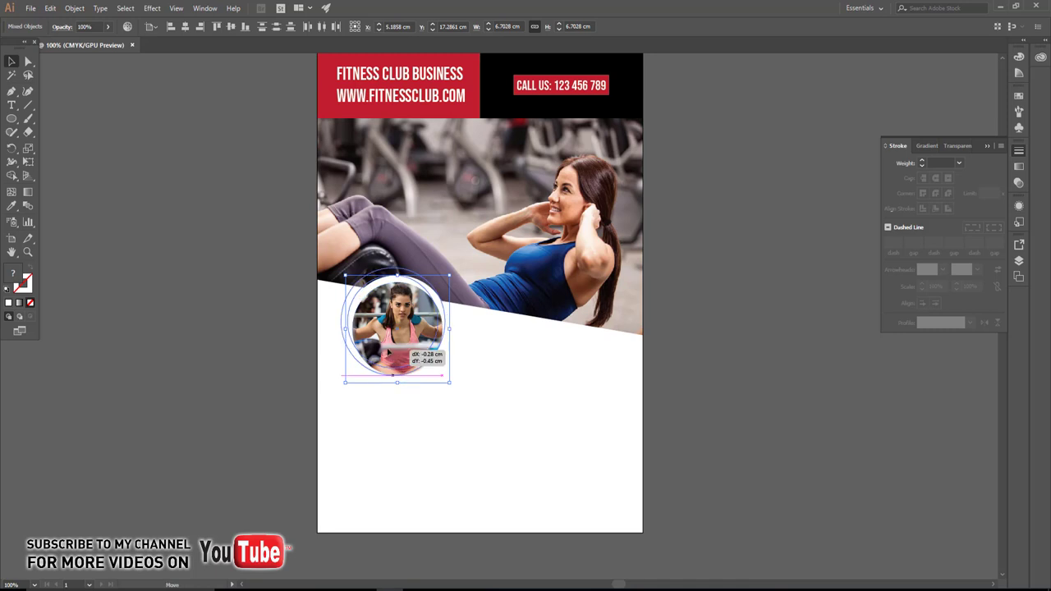
{"action": "left_click_drag", "start_coordinate": [395, 362], "coordinate": [390, 355]}
{"action": "left_click_drag", "start_coordinate": [445, 375], "coordinate": [434, 369]}
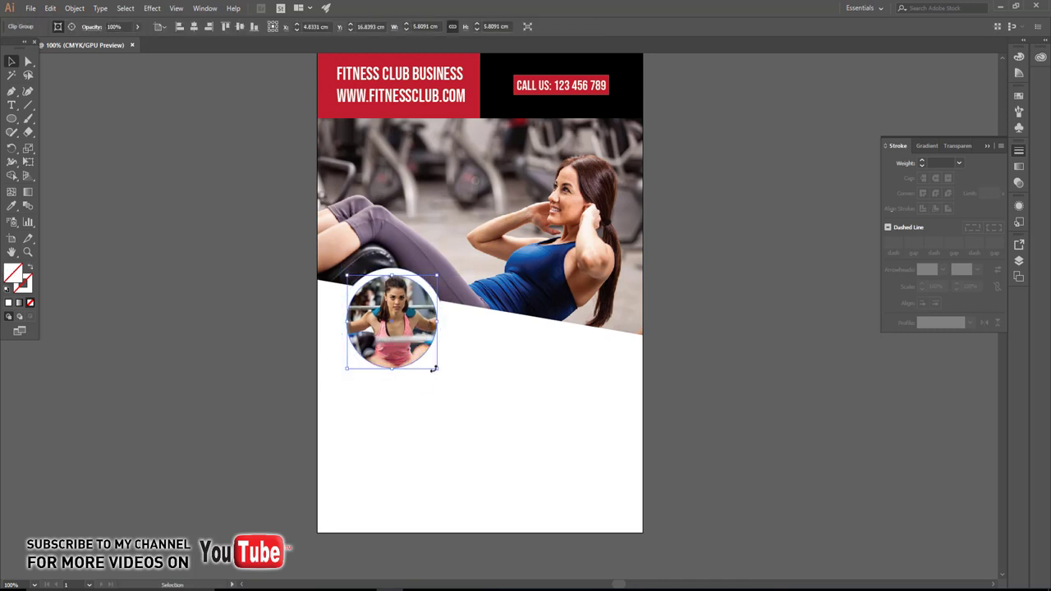
- Undo the inset's resize and move, then make two copies stepping to the right
{"action": "key", "text": "ctrl+z"}
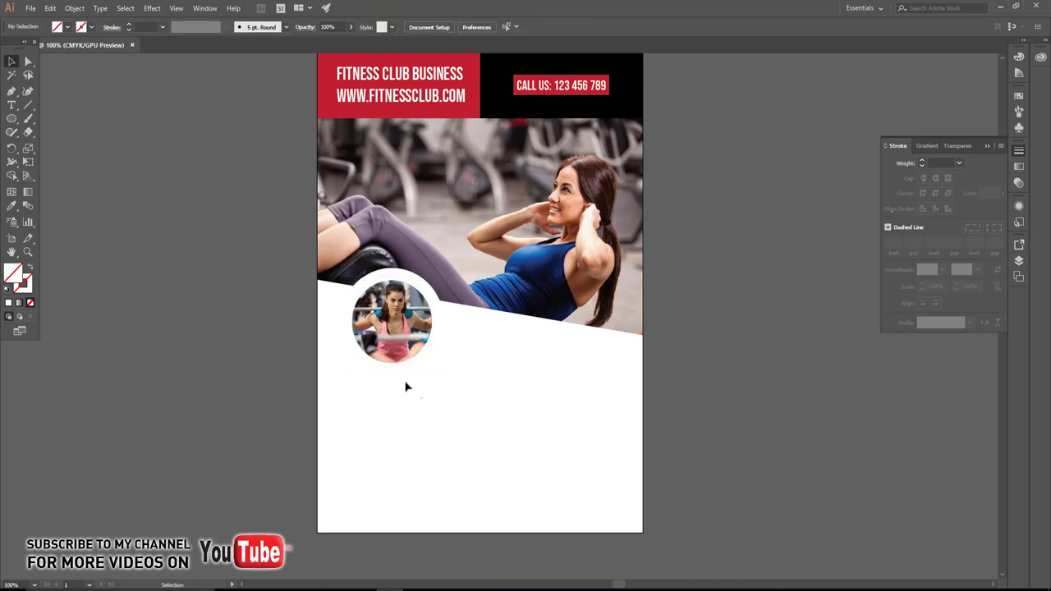
{"action": "key", "text": "ctrl+z"}
{"action": "left_click_drag", "start_coordinate": [383, 340], "coordinate": [490, 355]}
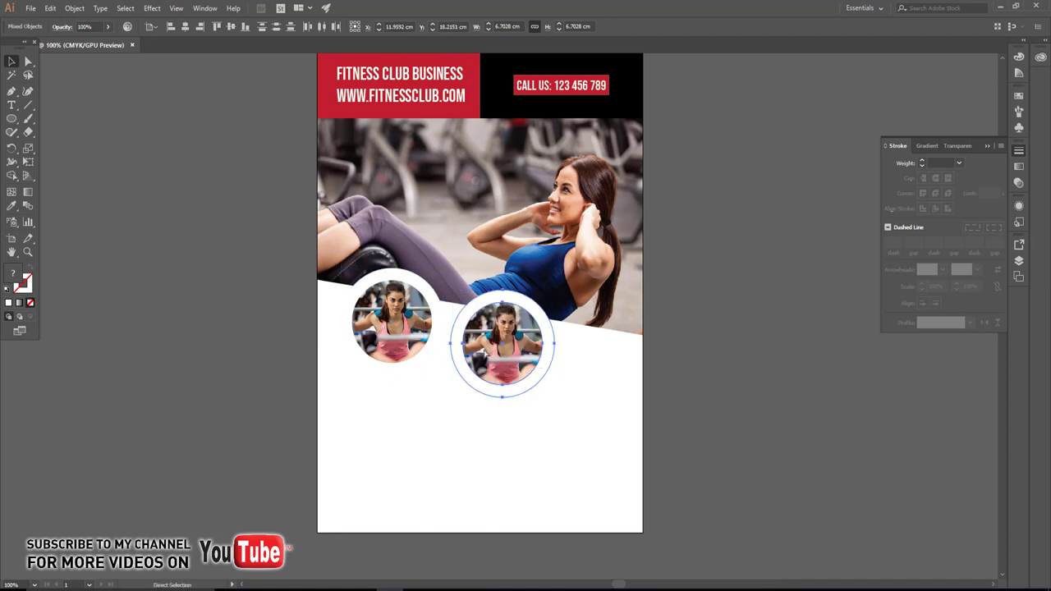
{"action": "key", "text": "ctrl+d"}
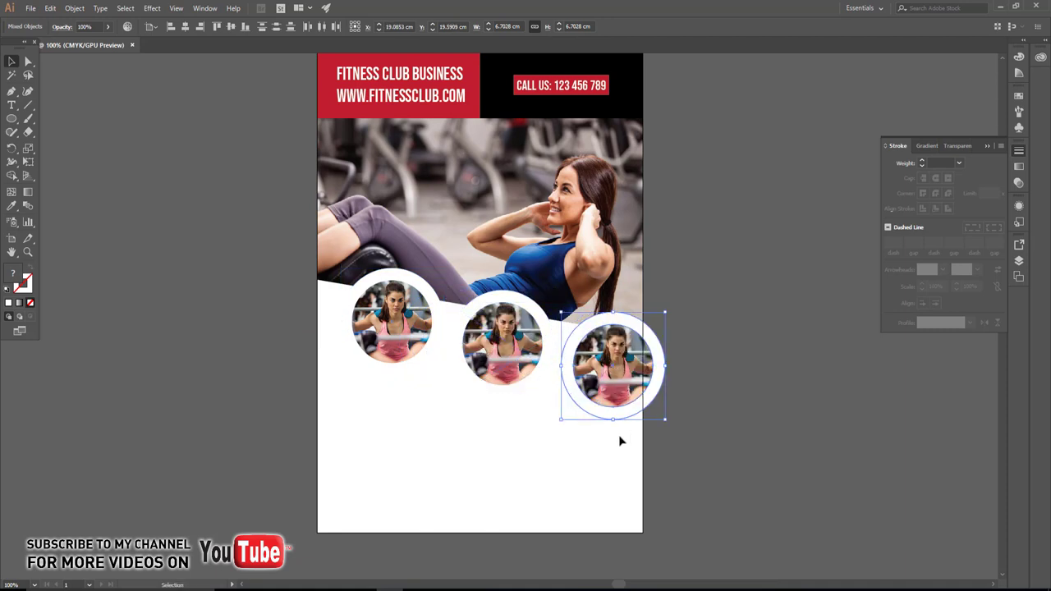
- Scale the three insets down together, group them, and centre the group horizontally on the artboard
{"action": "mouse_move", "coordinate": [618, 434]}
{"action": "left_mouse_down"}
{"action": "mouse_move", "coordinate": [404, 374]}
{"action": "mouse_move", "coordinate": [388, 355]}
{"action": "left_mouse_up"}
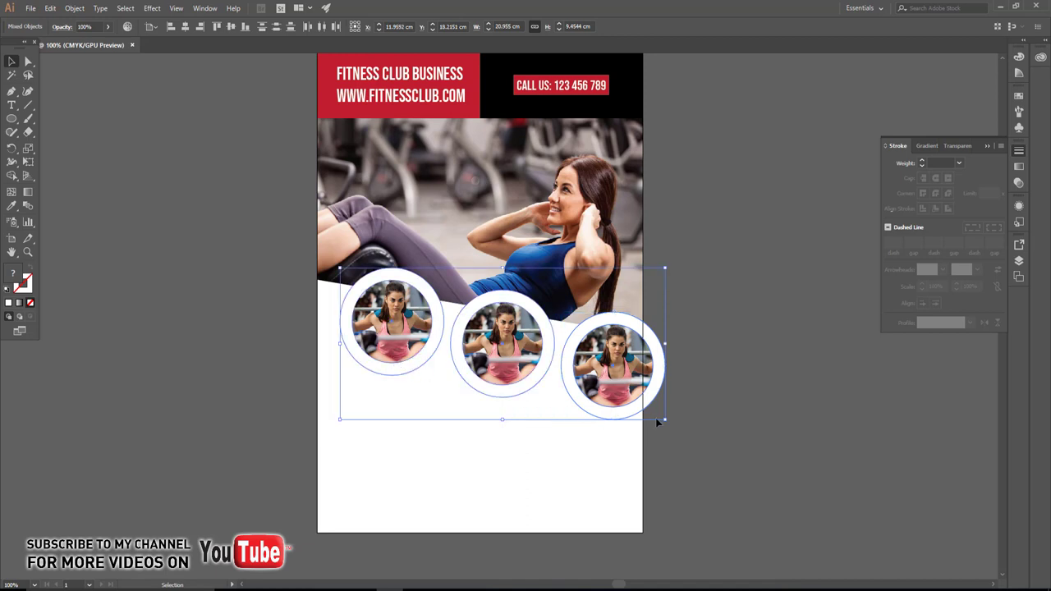
{"action": "left_click_drag", "start_coordinate": [663, 421], "coordinate": [617, 398]}
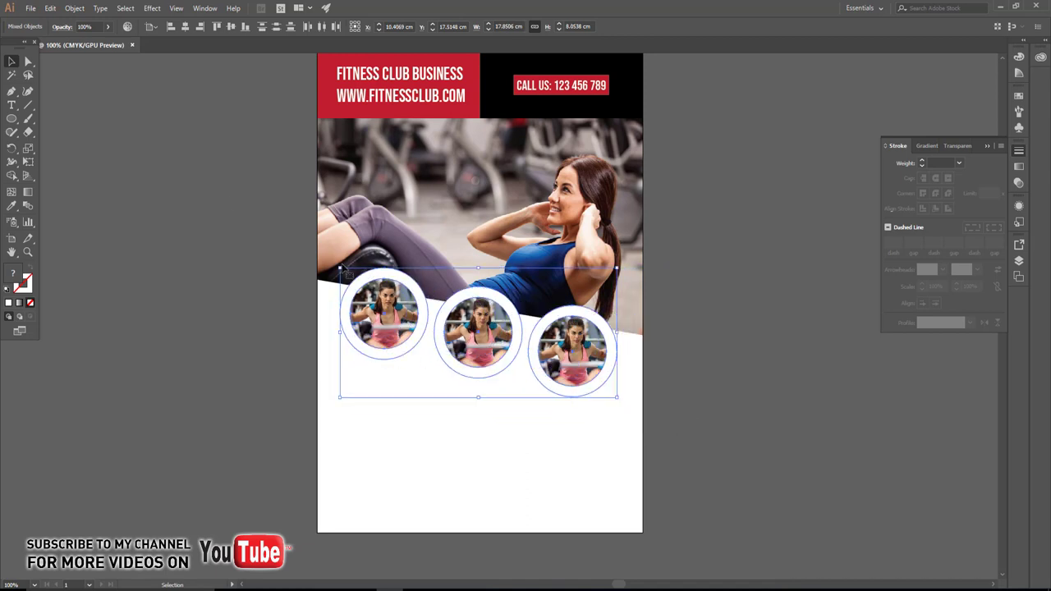
{"action": "left_click", "coordinate": [75, 8]}
{"action": "left_click", "coordinate": [83, 50]}
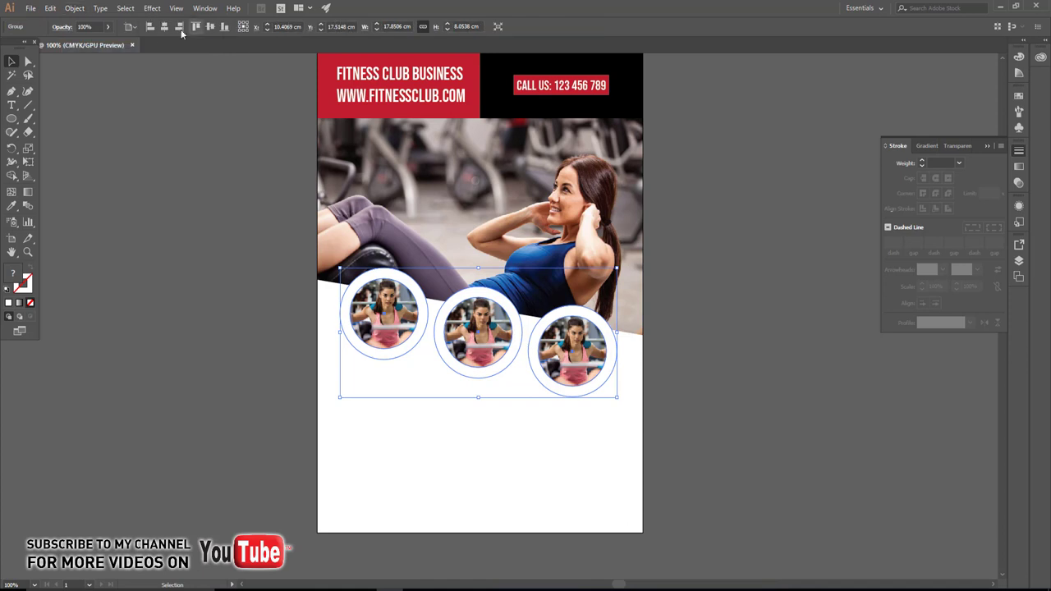
{"action": "left_click", "coordinate": [131, 26]}
{"action": "left_click", "coordinate": [141, 66]}
{"action": "left_click", "coordinate": [164, 26]}
- Nudge the row of insets slightly up and ungroup the three circles
{"action": "left_click_drag", "start_coordinate": [464, 327], "coordinate": [467, 317]}
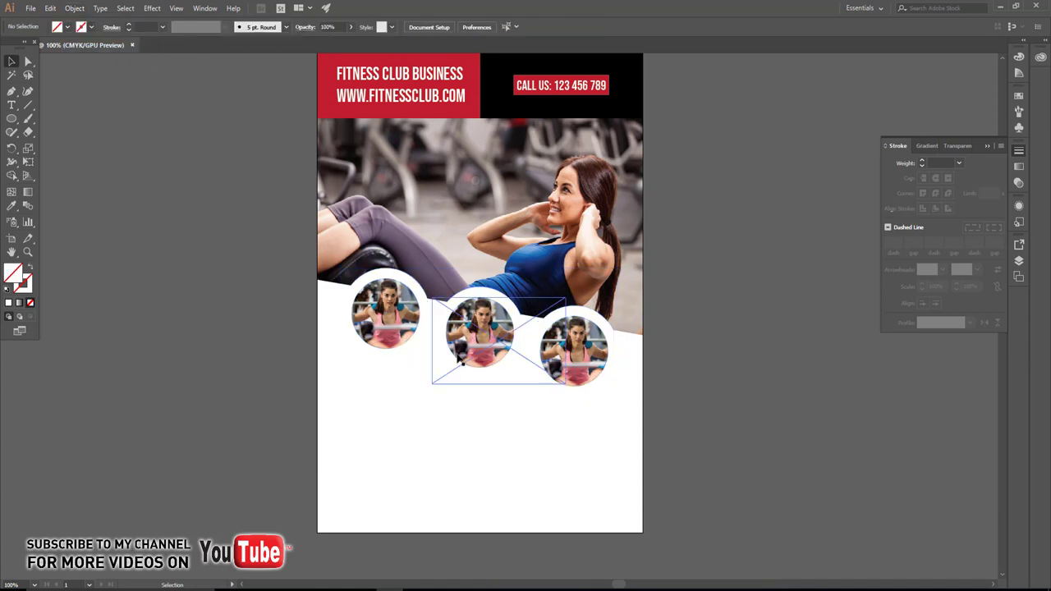
{"action": "right_click", "coordinate": [468, 320]}
{"action": "left_click", "coordinate": [504, 403]}
- Relink the middle circle's photo to the blonde woman lifting a weight
{"action": "left_click", "coordinate": [481, 418]}
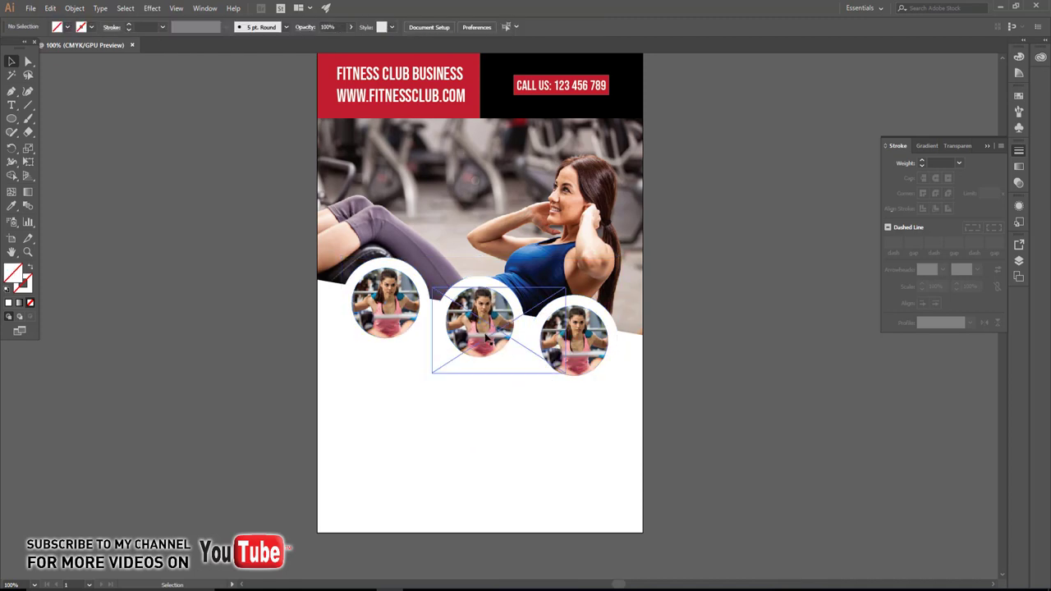
{"action": "left_click_drag", "start_coordinate": [435, 370], "coordinate": [513, 283]}
{"action": "left_click", "coordinate": [72, 26]}
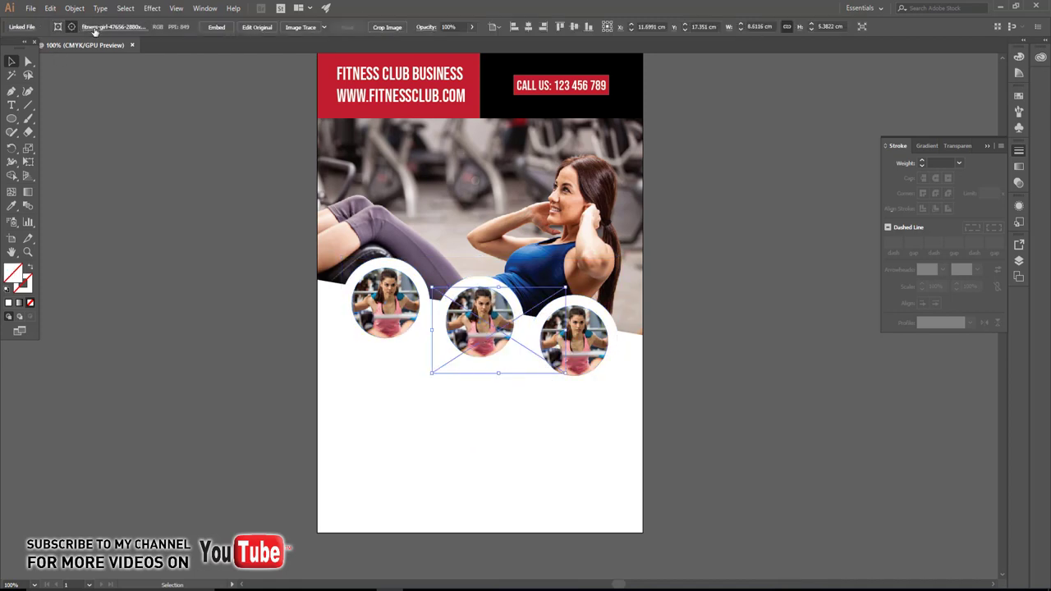
{"action": "left_click", "coordinate": [95, 30]}
{"action": "left_click", "coordinate": [115, 50]}
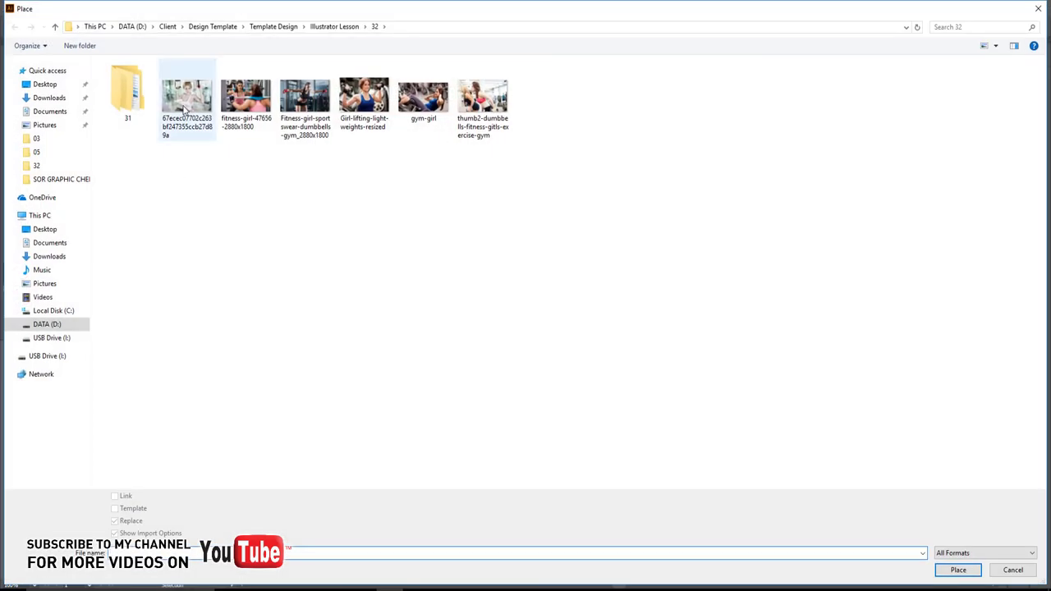
{"action": "left_click", "coordinate": [187, 99]}
{"action": "left_click", "coordinate": [957, 570]}
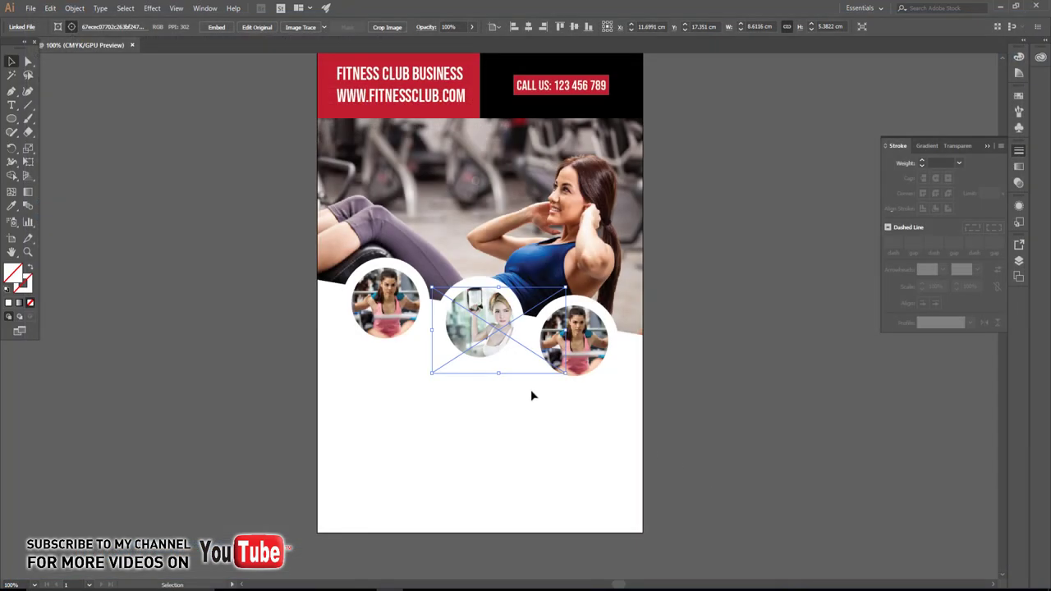
- Scale the new photo down and centre it inside the middle circle
{"action": "scroll", "coordinate": [531, 389], "scroll_direction": "up", "scroll_amount": 4}
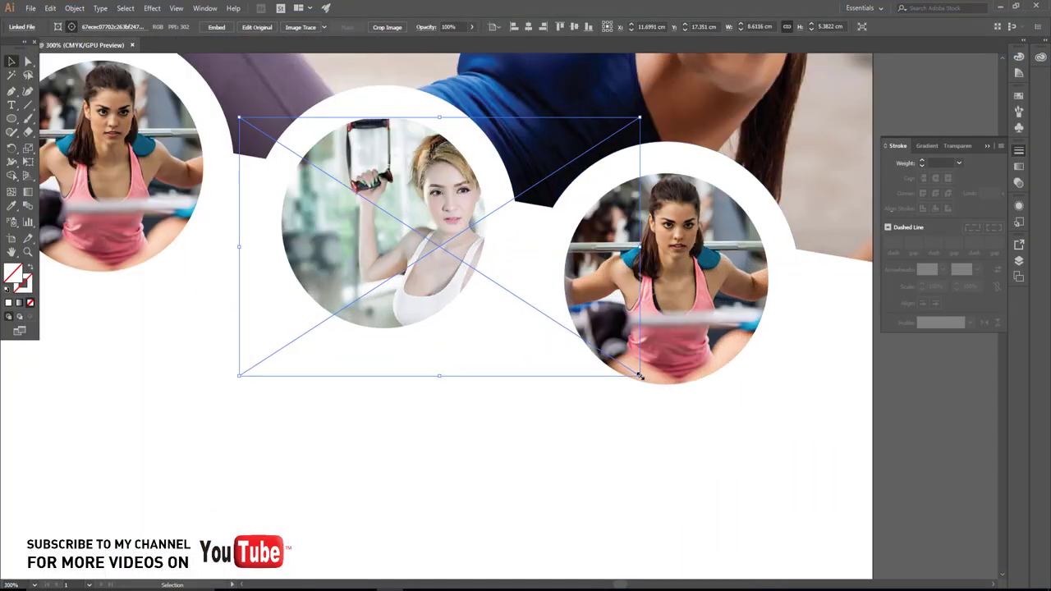
{"action": "left_click_drag", "start_coordinate": [639, 376], "coordinate": [567, 365]}
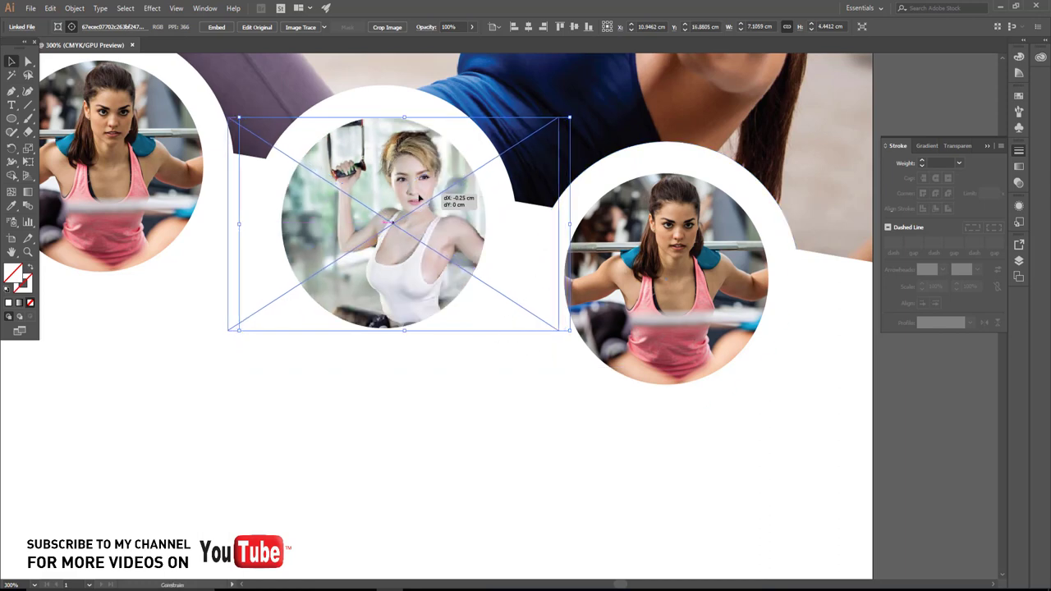
{"action": "left_click_drag", "start_coordinate": [440, 200], "coordinate": [424, 187]}
{"action": "left_click", "coordinate": [409, 382]}
{"action": "key", "text": "ctrl+1"}
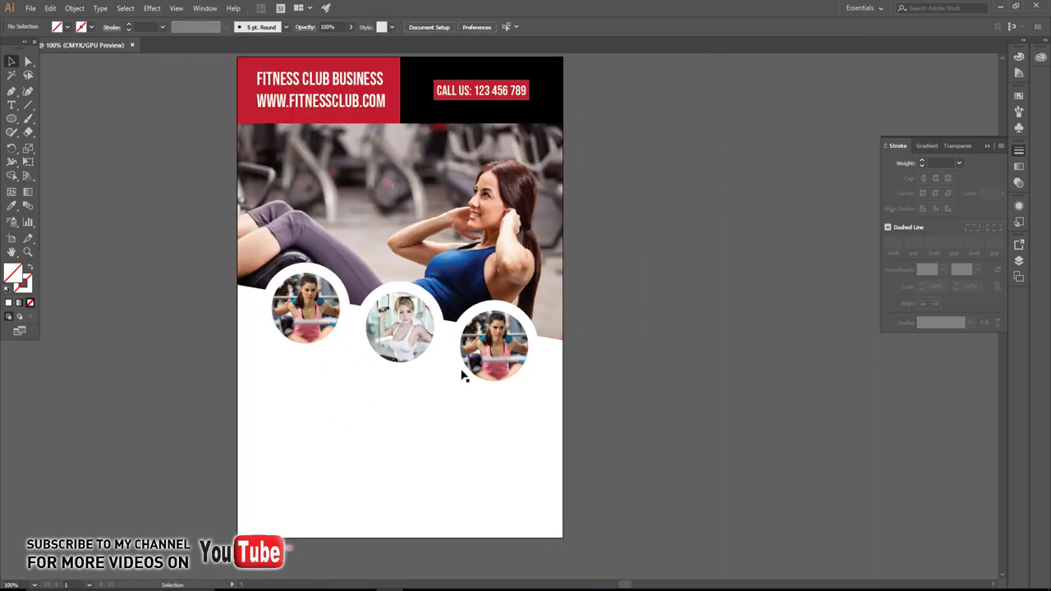
{"action": "left_click", "coordinate": [465, 374]}
- Relink the right circle's photo to Girl-lifting-light-weights-resized
{"action": "left_click", "coordinate": [72, 26]}
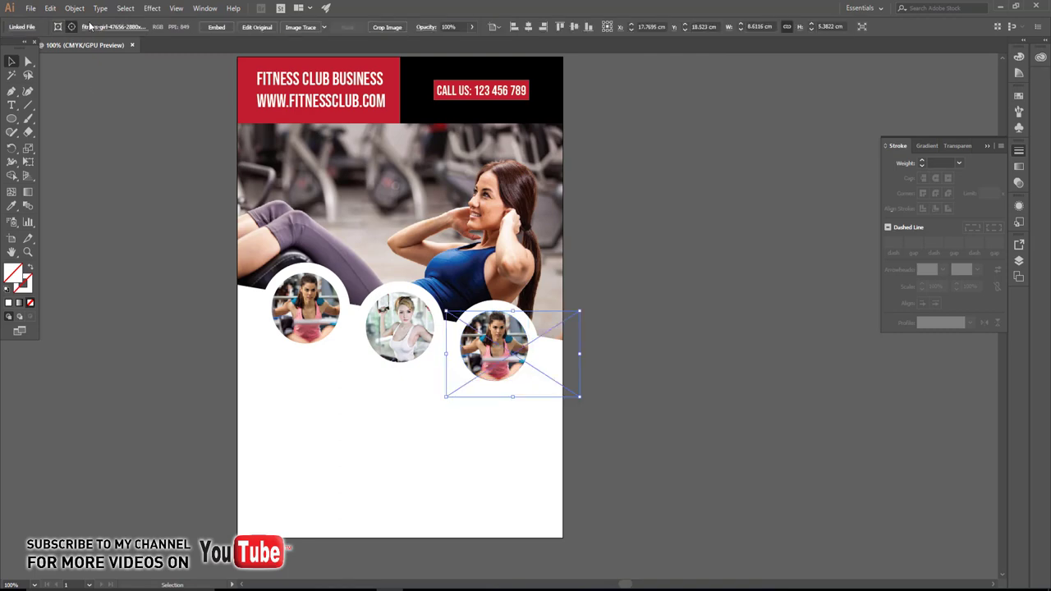
{"action": "left_click", "coordinate": [97, 28]}
{"action": "left_click", "coordinate": [98, 47]}
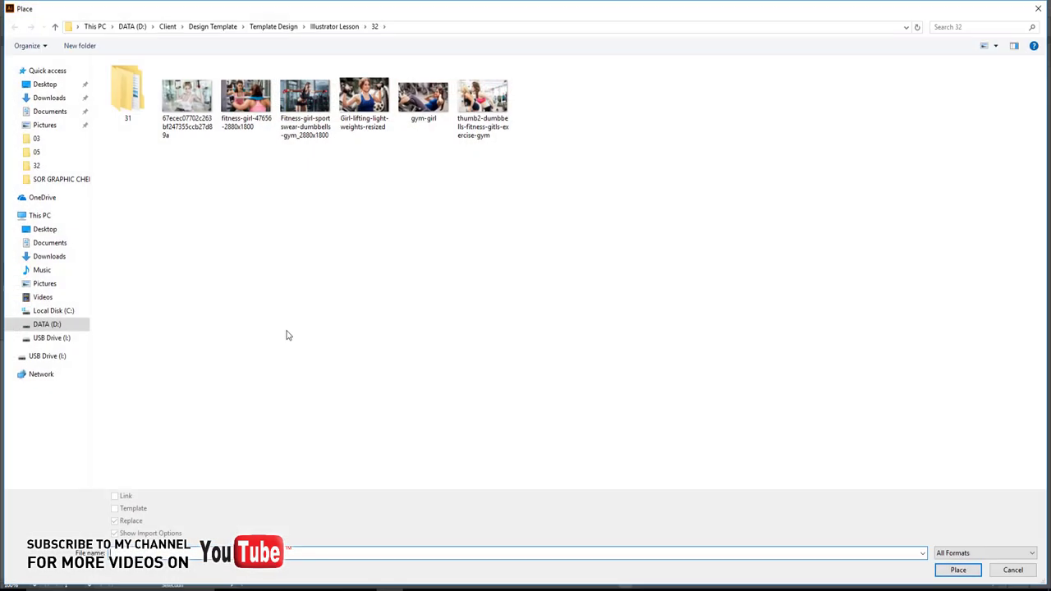
{"action": "double_click", "coordinate": [364, 97]}
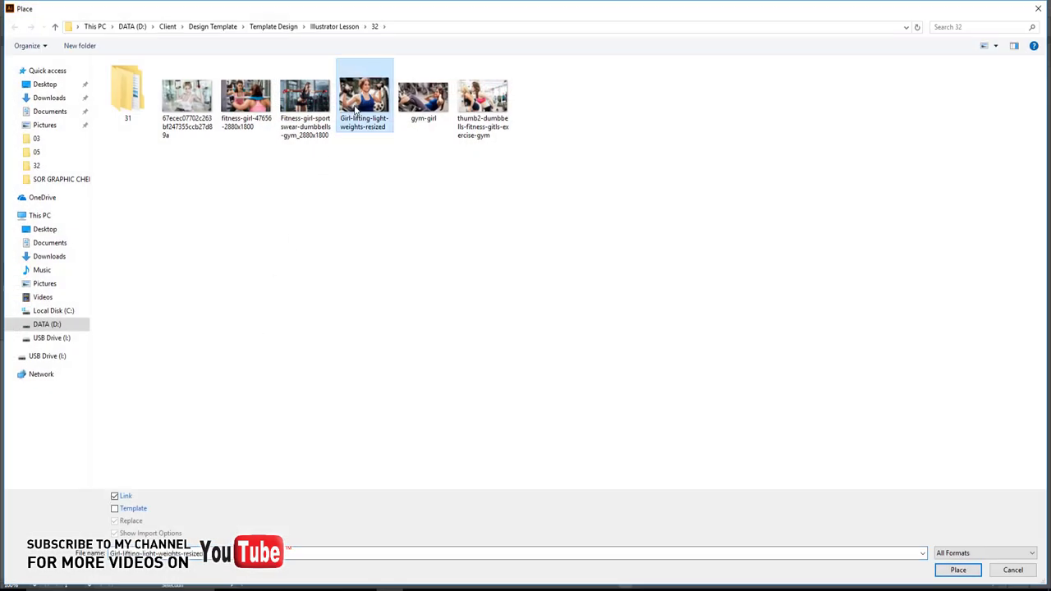
- Scale down and reposition the blue-top woman photo to fit the right circle
{"action": "scroll", "coordinate": [525, 362], "scroll_direction": "up", "scroll_amount": 3}
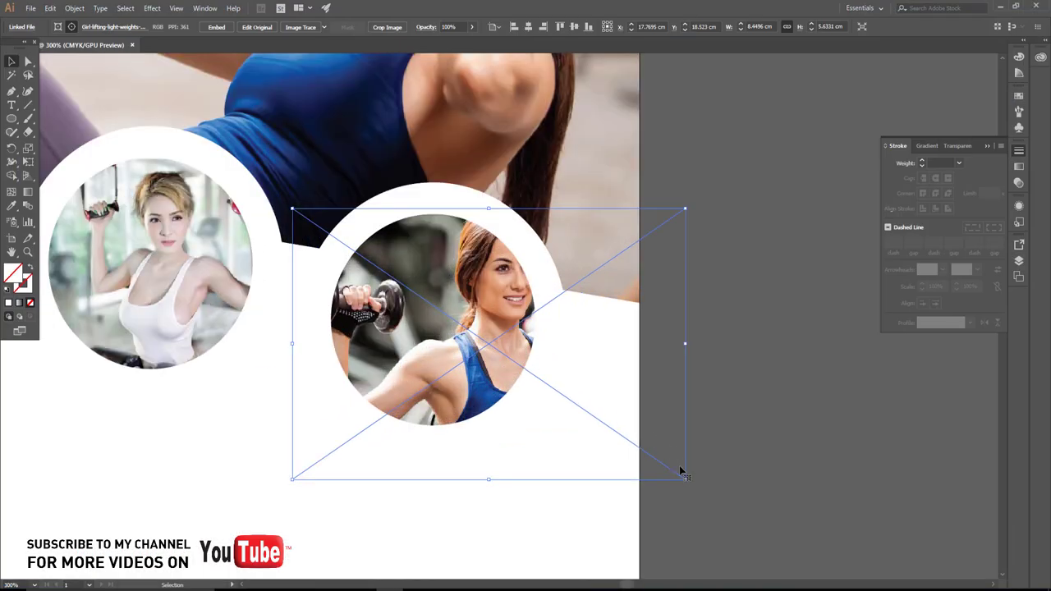
{"action": "left_click_drag", "start_coordinate": [683, 477], "coordinate": [605, 476]}
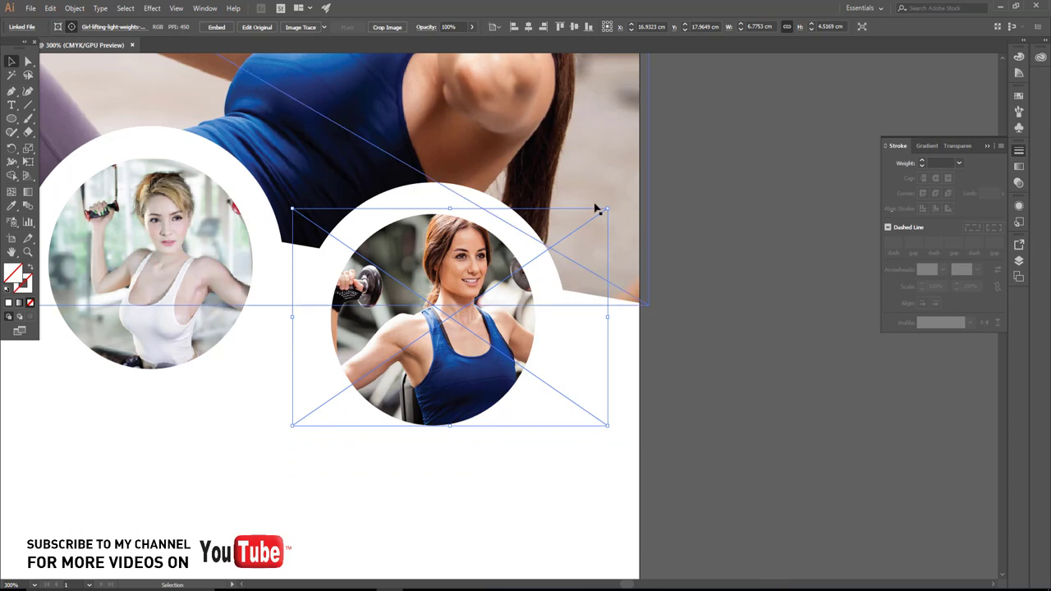
{"action": "left_click_drag", "start_coordinate": [606, 209], "coordinate": [600, 214]}
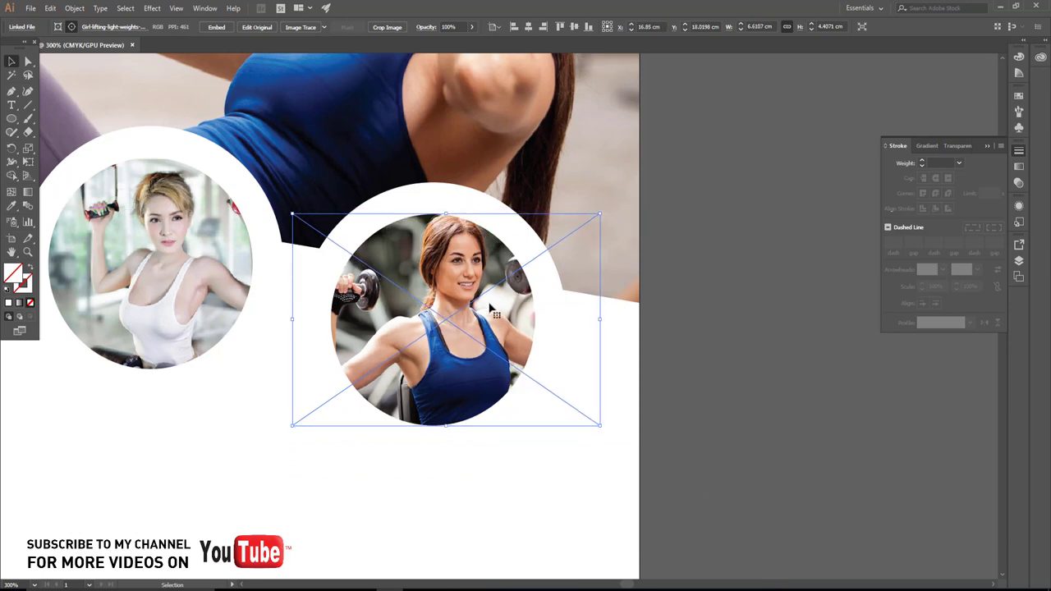
{"action": "left_click_drag", "start_coordinate": [489, 307], "coordinate": [486, 307]}
{"action": "left_click", "coordinate": [720, 402]}
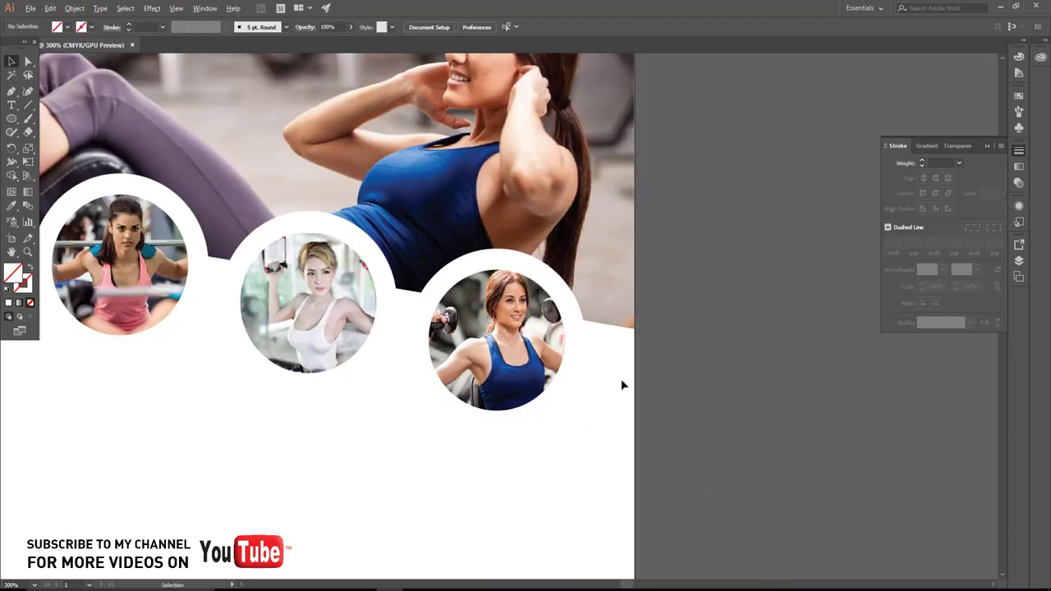
{"action": "scroll", "coordinate": [621, 385], "scroll_direction": "down", "scroll_amount": 3}
{"action": "scroll", "coordinate": [493, 304], "scroll_direction": "down", "scroll_amount": 2}
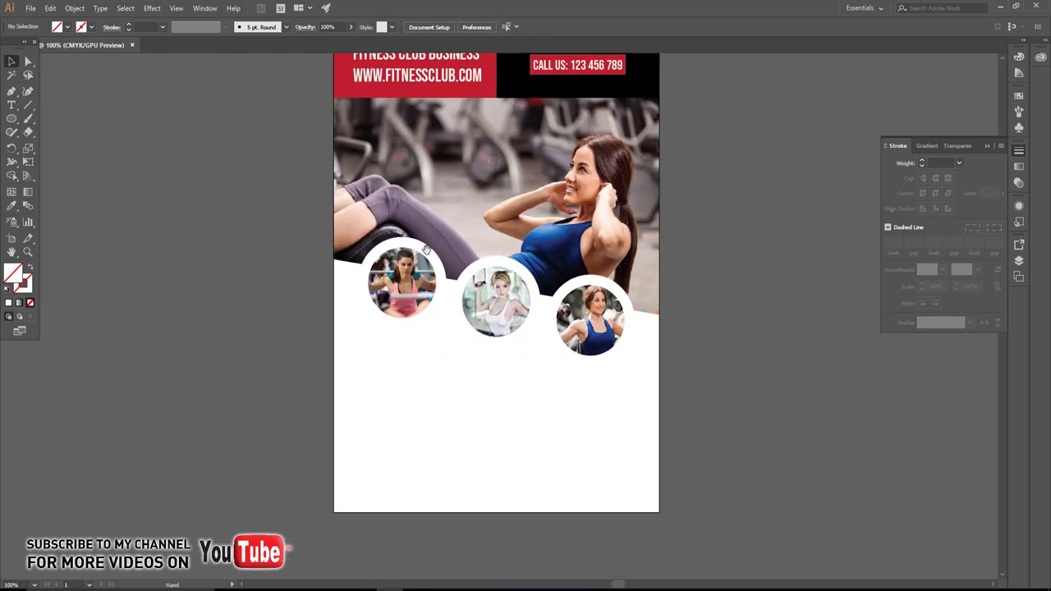
- Duplicate the header text below the circles and colour the copy red
{"action": "left_click_drag", "start_coordinate": [395, 77], "coordinate": [395, 370], "text": "alt"}
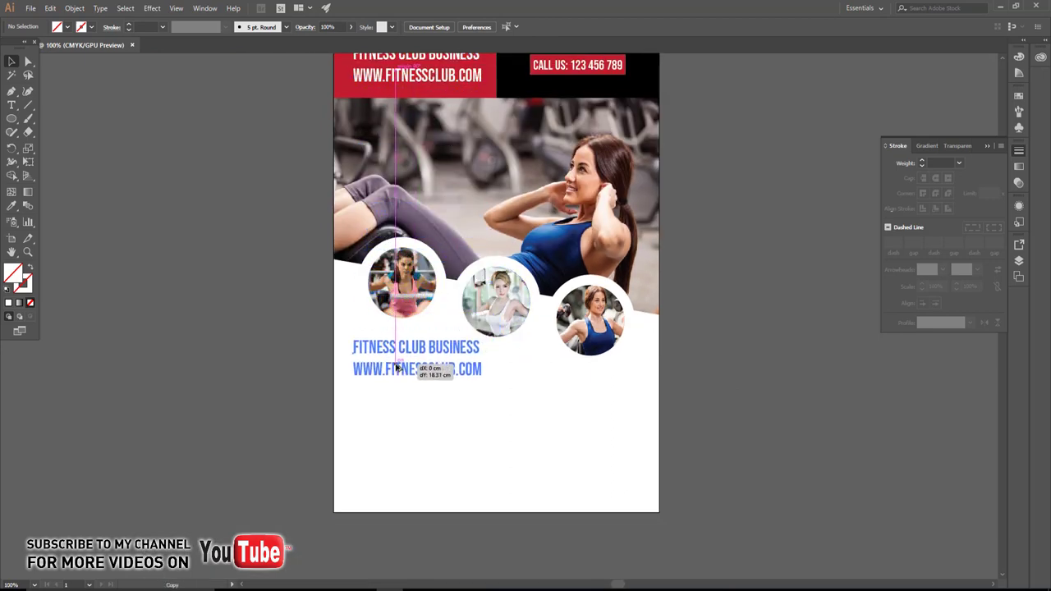
{"action": "left_click", "coordinate": [68, 26]}
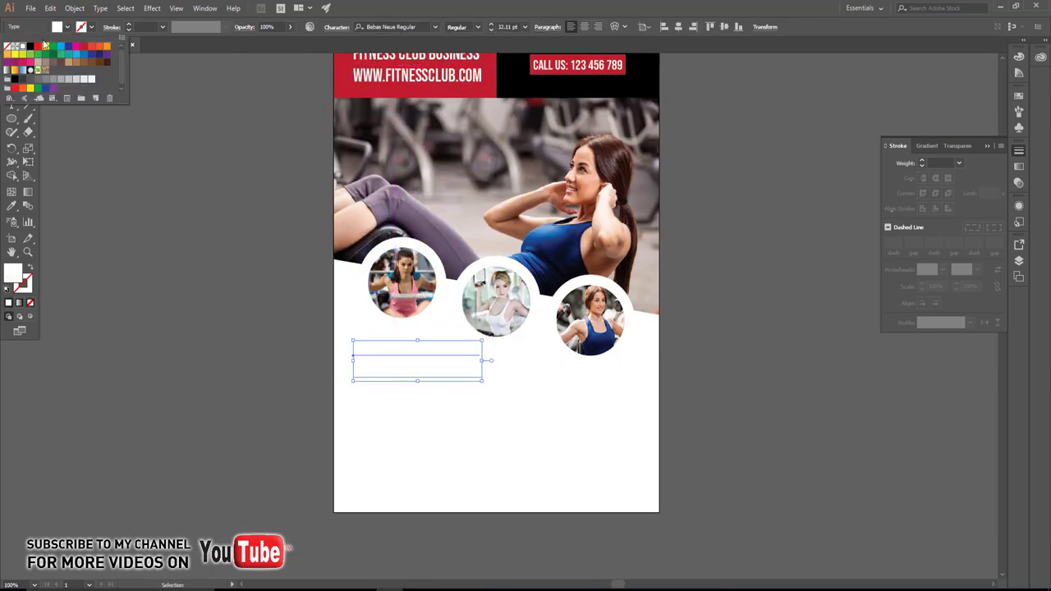
{"action": "left_click", "coordinate": [42, 46]}
- Retype the red copy as FITNESS CLUB with 25% DISCOUNT on a second line
{"action": "key", "text": "t"}
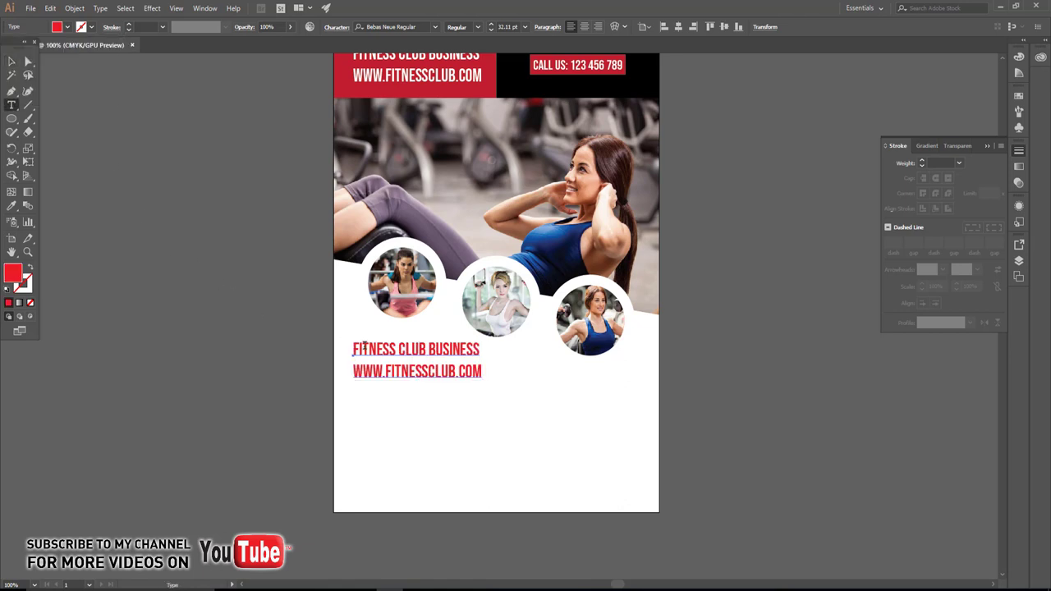
{"action": "left_click", "coordinate": [365, 350]}
{"action": "key", "text": "ctrl+a"}
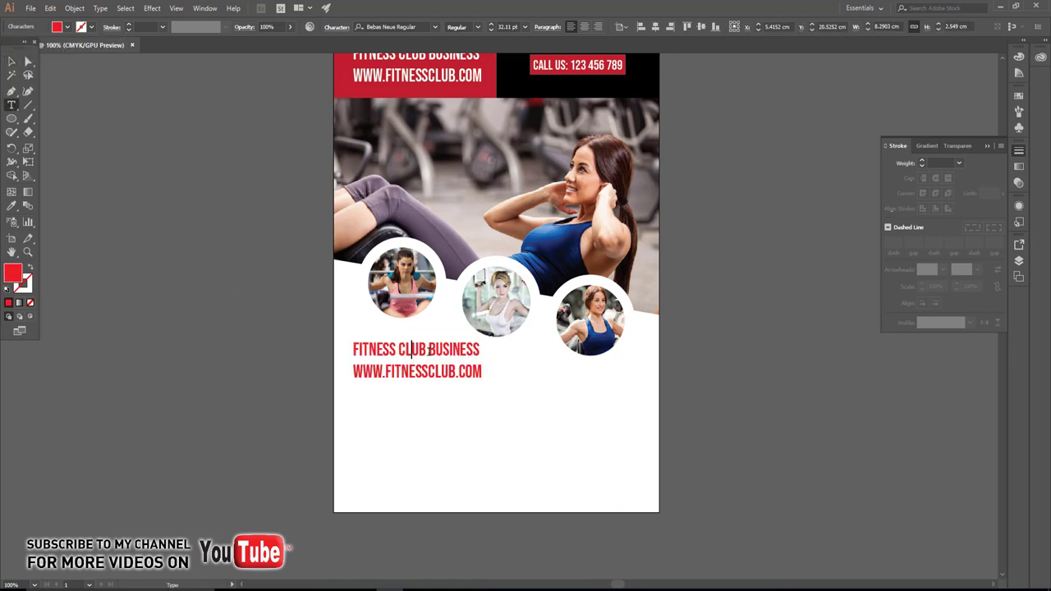
{"action": "left_click_drag", "start_coordinate": [427, 350], "coordinate": [501, 413]}
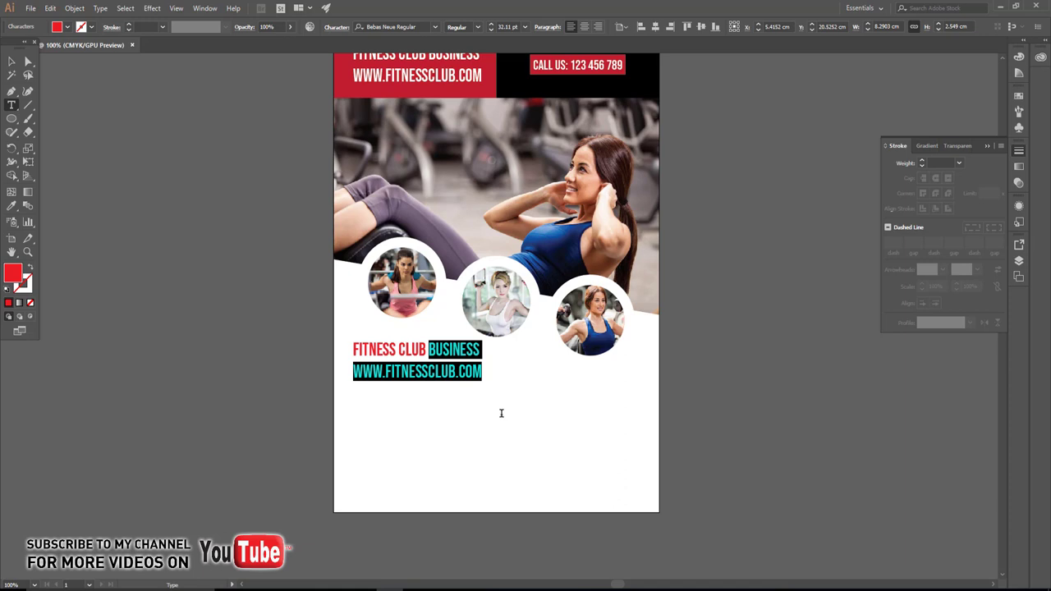
{"action": "type", "text": "25"}
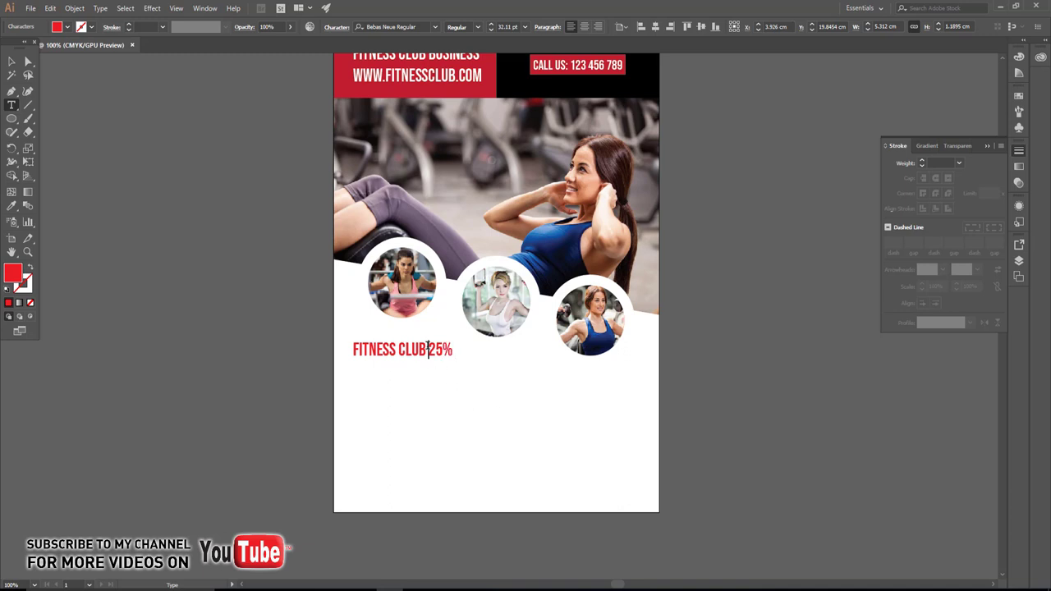
{"action": "key", "text": "Return"}
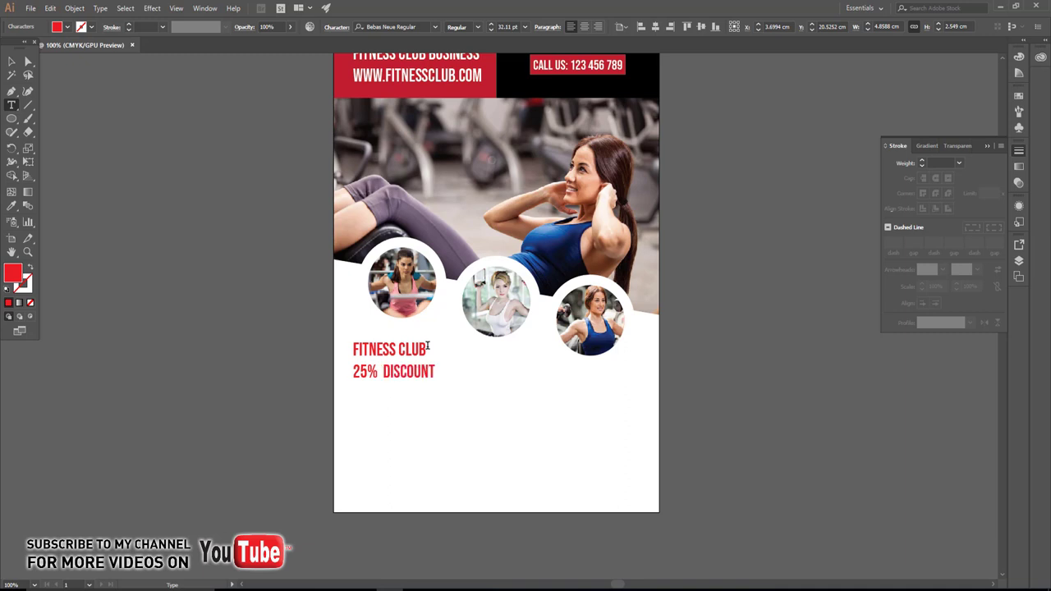
- Reduce the 25% DISCOUNT line to 28 pt
{"action": "left_click", "coordinate": [11, 61]}
{"action": "left_click", "coordinate": [213, 286]}
{"action": "scroll", "coordinate": [273, 353], "scroll_direction": "up", "scroll_amount": 2}
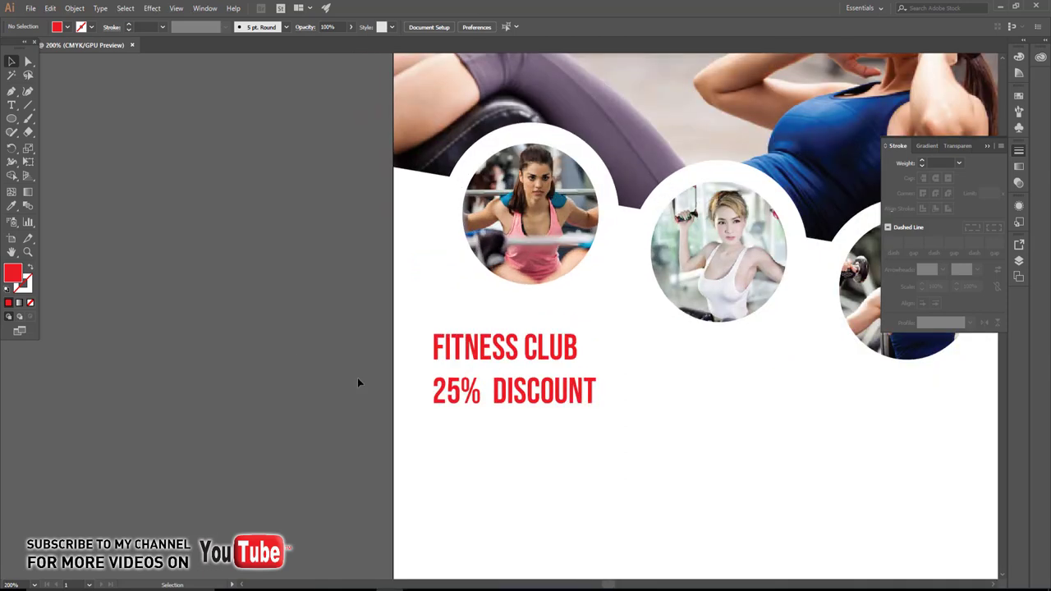
{"action": "left_click", "coordinate": [517, 402]}
{"action": "double_click", "coordinate": [517, 402]}
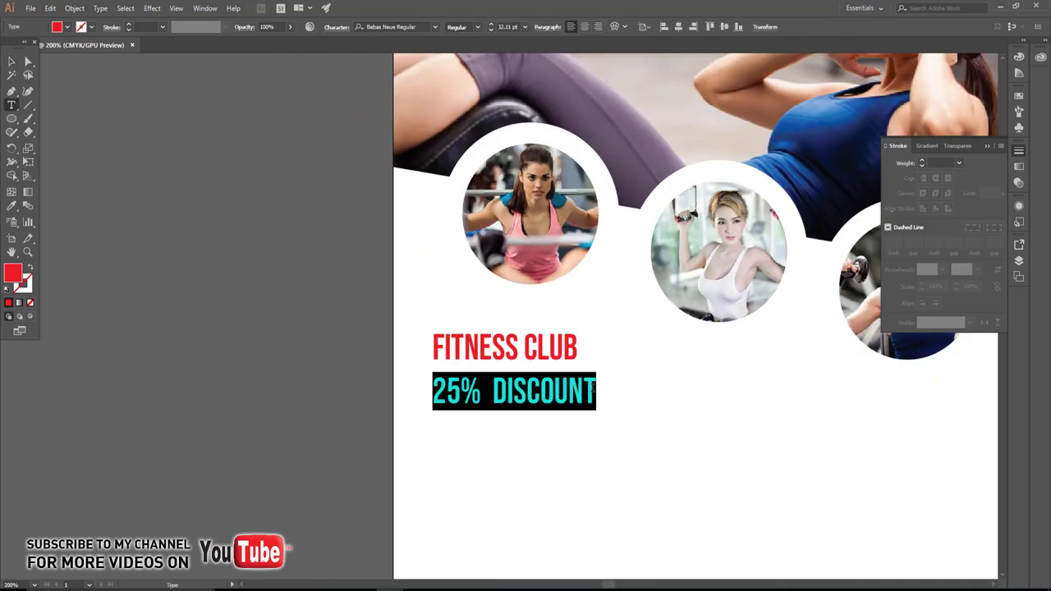
{"action": "left_click_drag", "start_coordinate": [433, 391], "coordinate": [596, 392]}
{"action": "left_click", "coordinate": [491, 29]}
{"action": "left_click", "coordinate": [491, 30]}
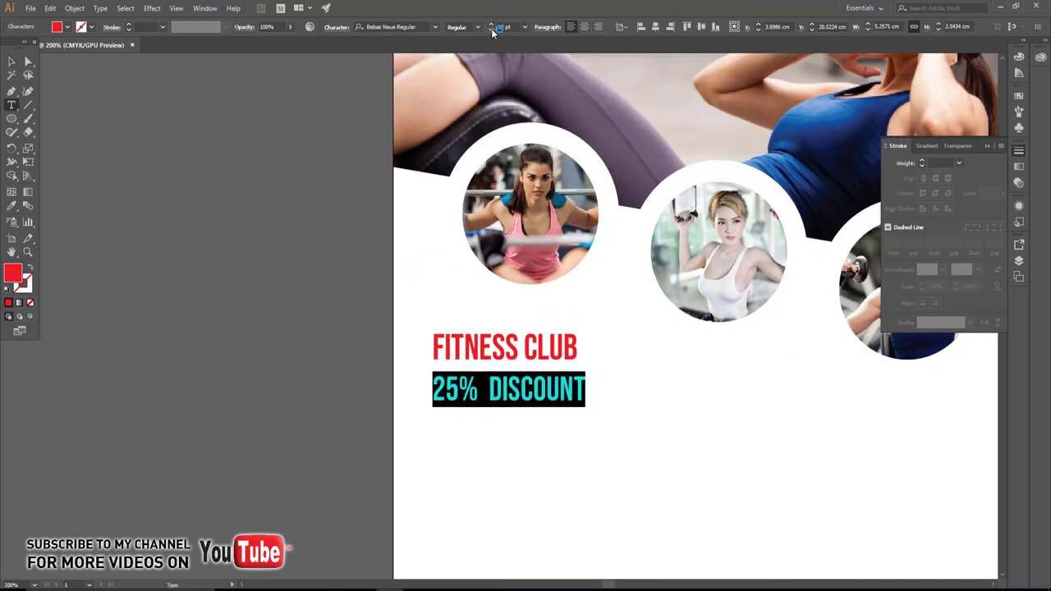
{"action": "left_click", "coordinate": [491, 30]}
{"action": "left_click", "coordinate": [491, 30]}
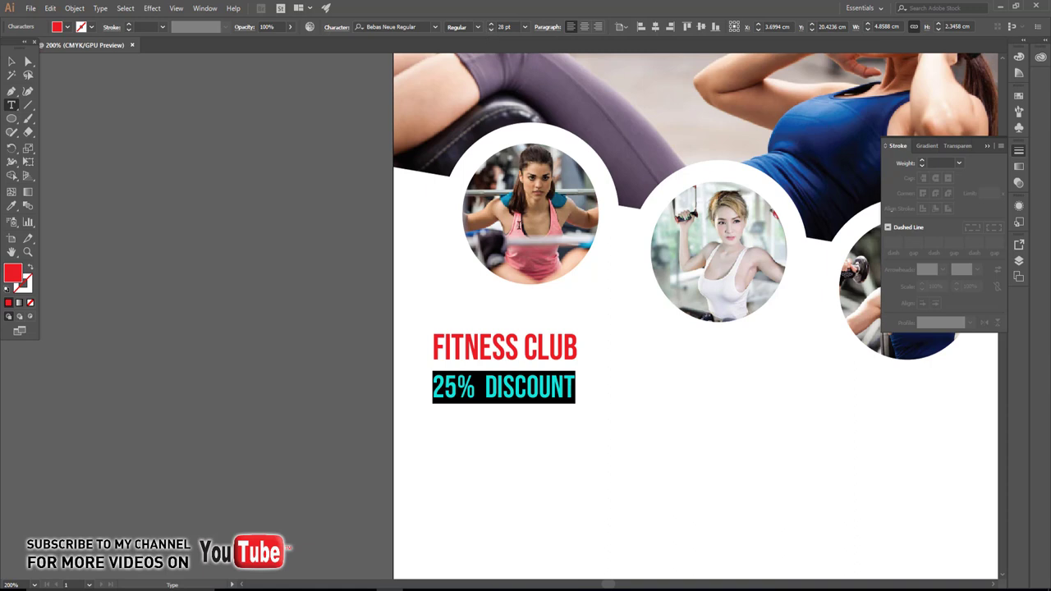
- Make the word CLUB black
{"action": "left_click_drag", "start_coordinate": [522, 348], "coordinate": [595, 352]}
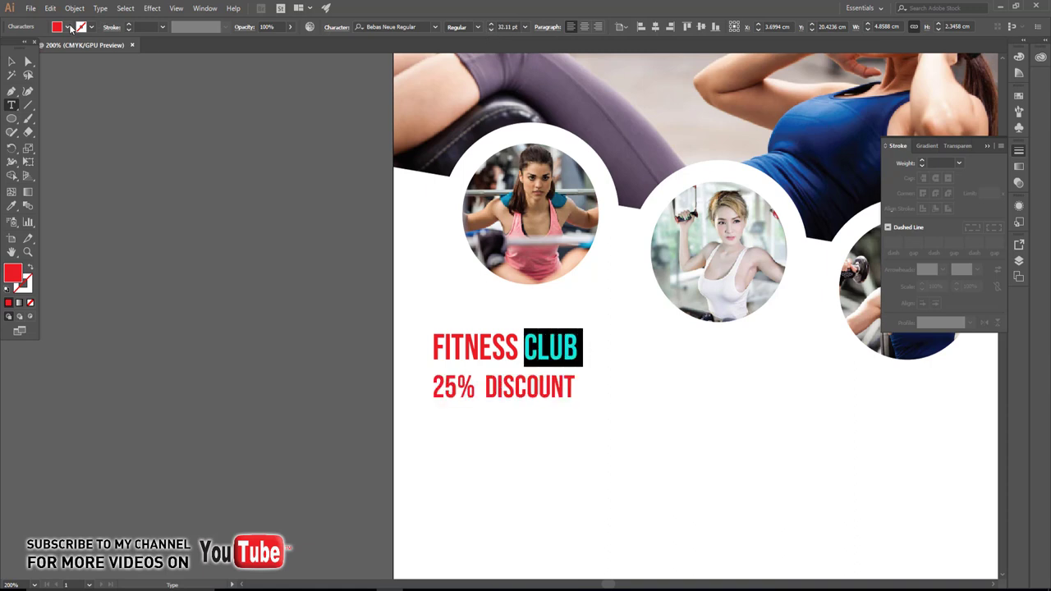
{"action": "left_click", "coordinate": [67, 27]}
{"action": "left_click", "coordinate": [30, 46]}
{"action": "left_click", "coordinate": [11, 61]}
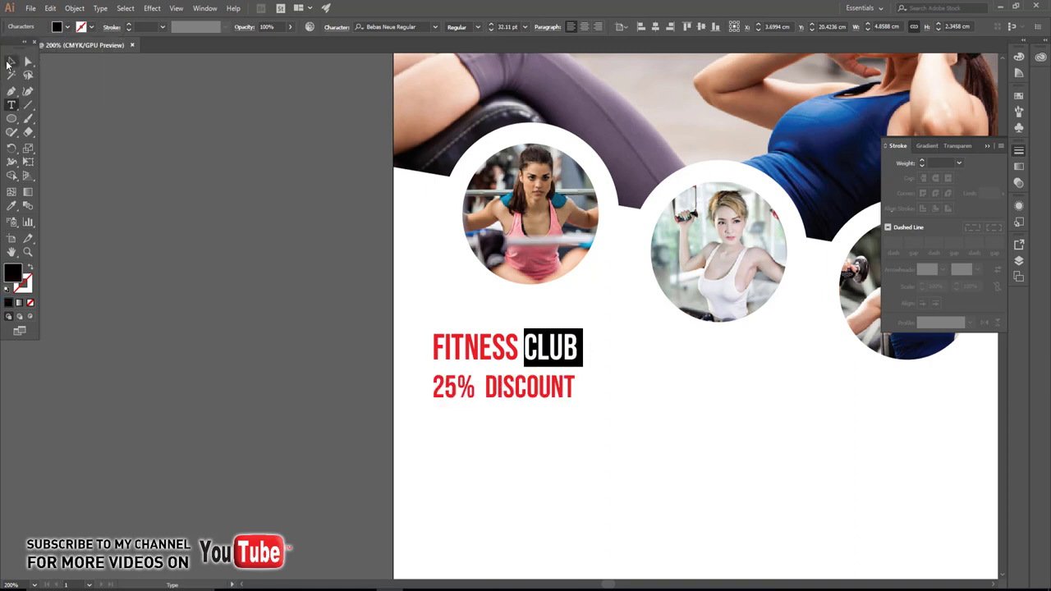
- Move the headline slightly up and place a copy of it beneath
{"action": "left_click", "coordinate": [123, 134]}
{"action": "left_click_drag", "start_coordinate": [460, 359], "coordinate": [460, 341]}
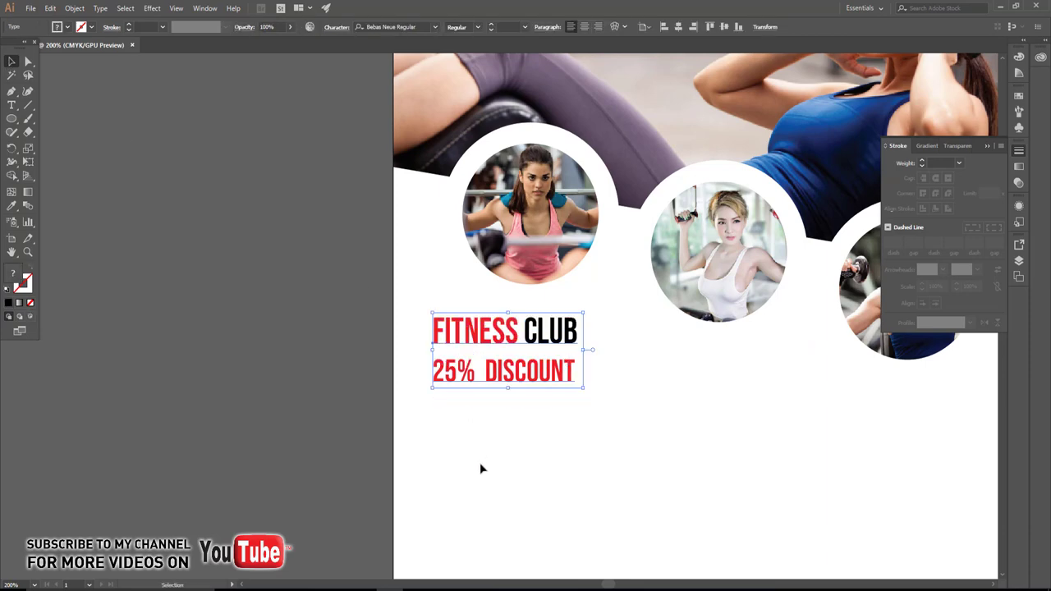
{"action": "scroll", "coordinate": [480, 462], "scroll_direction": "down", "scroll_amount": 2}
{"action": "mouse_move", "coordinate": [462, 440]}
{"action": "left_mouse_down"}
{"action": "mouse_move", "coordinate": [333, 300]}
{"action": "mouse_move", "coordinate": [334, 343]}
{"action": "left_mouse_up"}
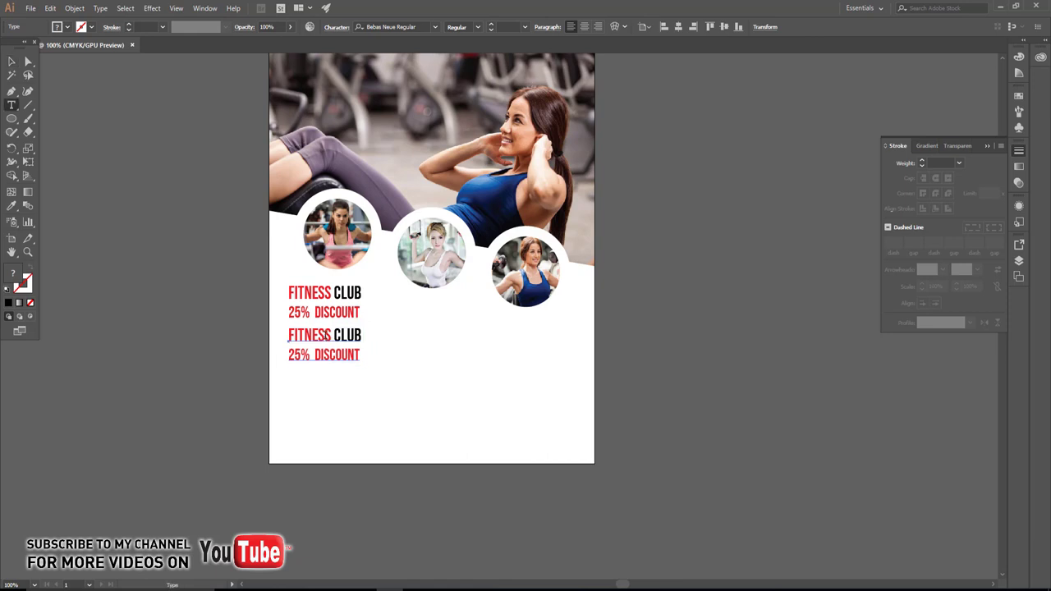
- Retype the copied headline as the black tagline BUILD YOUR VISIONS CREATING REALITY
{"action": "double_click", "coordinate": [332, 343]}
{"action": "key", "text": "ctrl+a"}
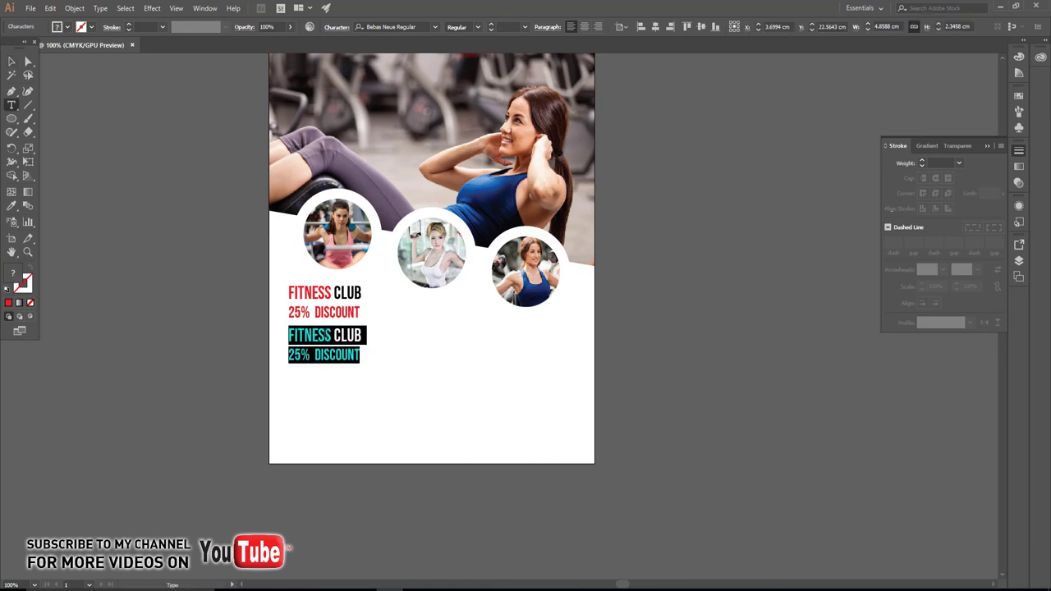
{"action": "type", "text": "BUILD "}
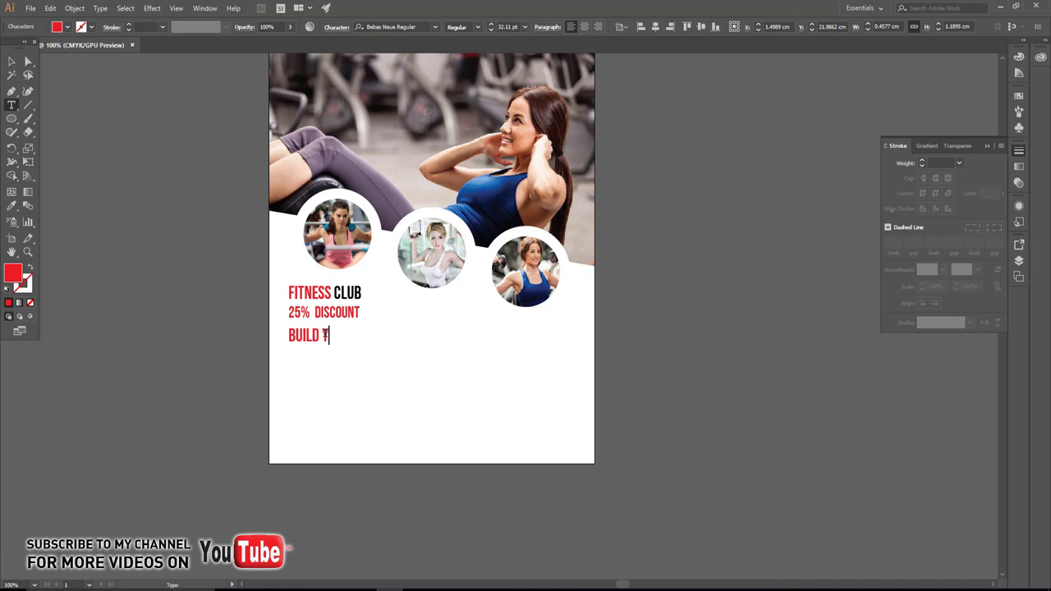
{"action": "type", "text": "YOUR VISIONS CREATING REALITY"}
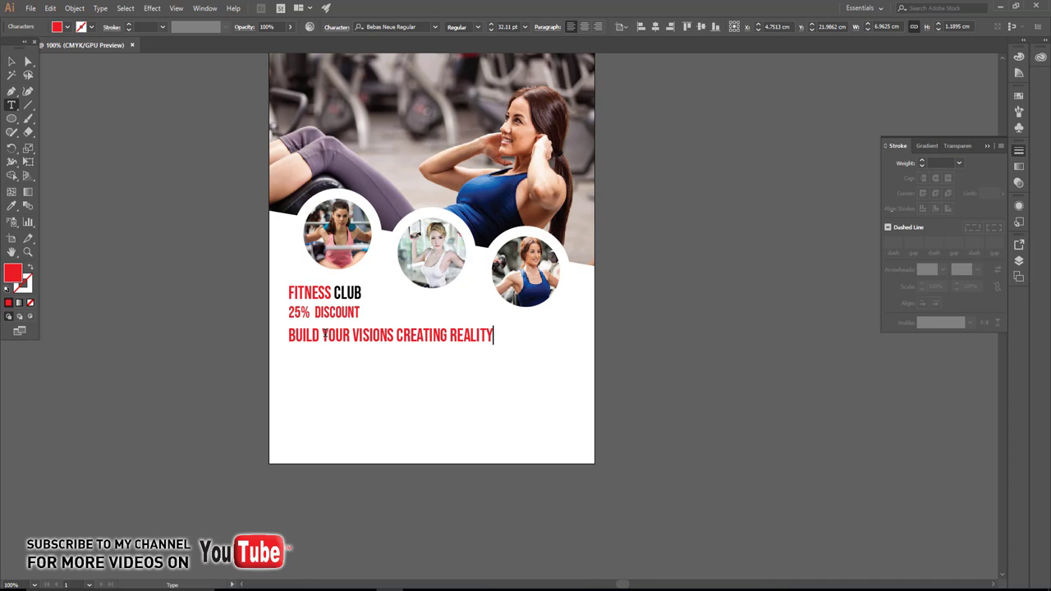
{"action": "left_click", "coordinate": [12, 61]}
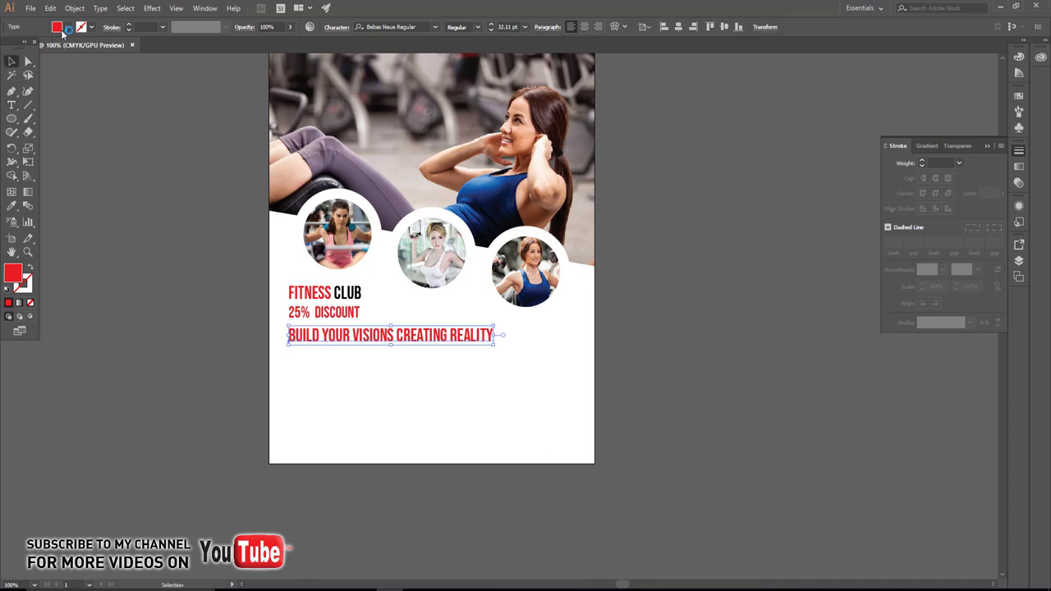
{"action": "left_click", "coordinate": [67, 27]}
{"action": "left_click", "coordinate": [31, 46]}
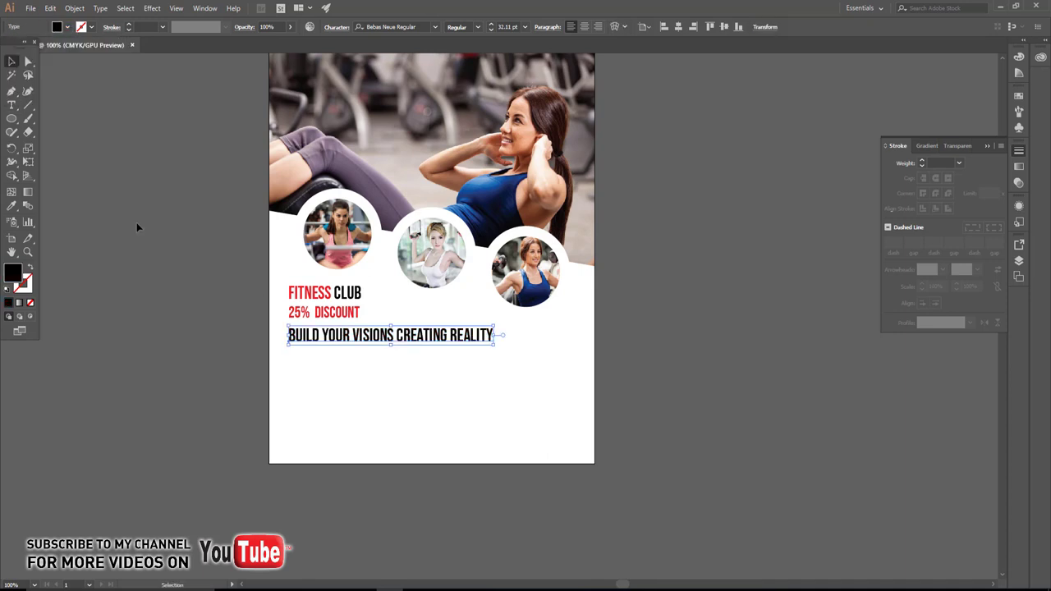
{"action": "left_click", "coordinate": [137, 223]}
- Place a copy of the tagline just below it
{"action": "left_click_drag", "start_coordinate": [331, 369], "coordinate": [289, 285]}
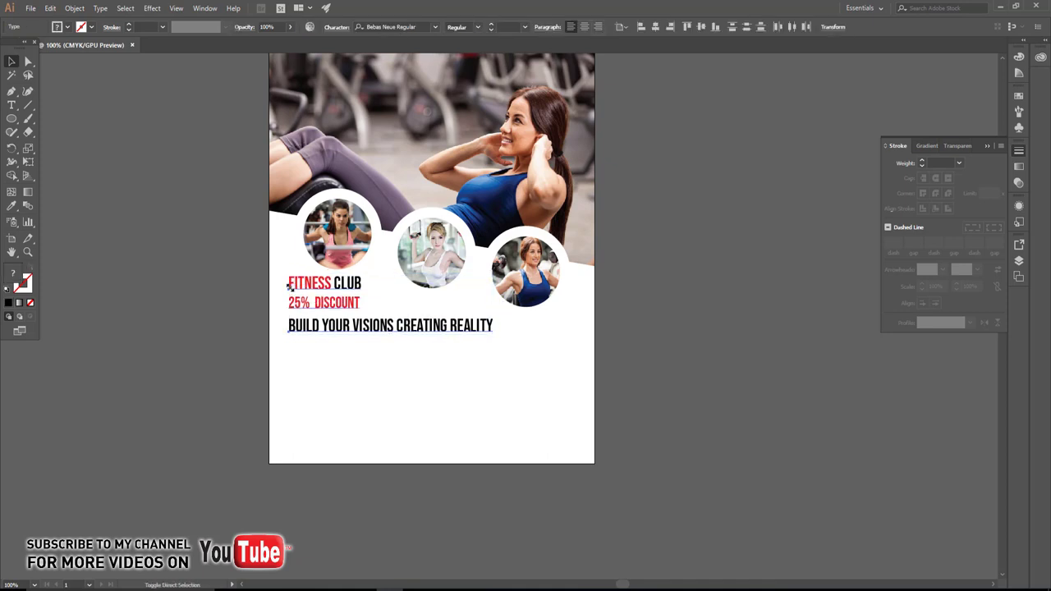
{"action": "left_click", "coordinate": [340, 355]}
{"action": "left_click_drag", "start_coordinate": [349, 335], "coordinate": [348, 369]}
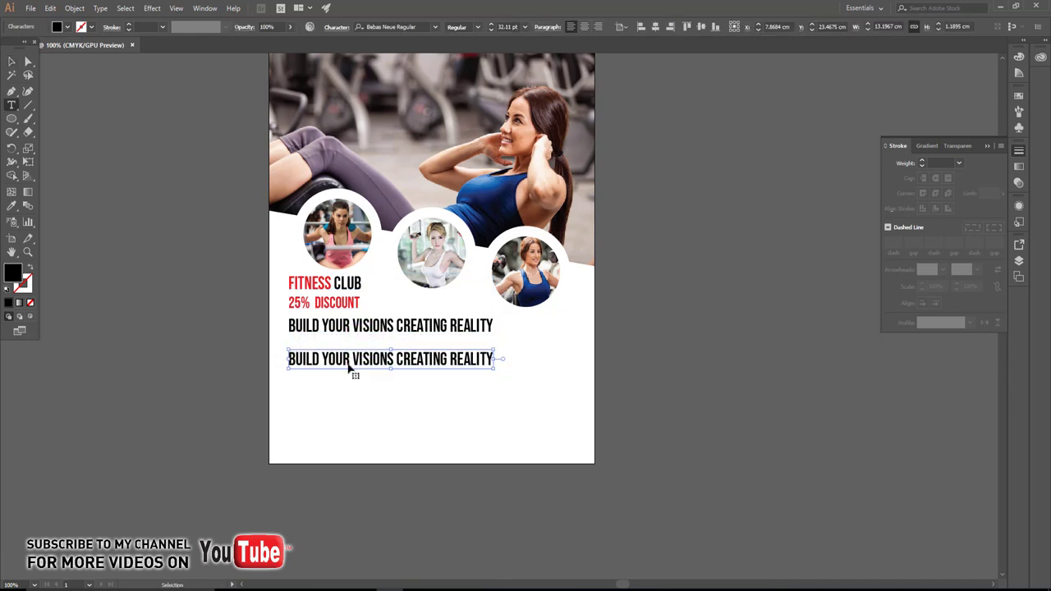
- Retype the copied line as CORPORATE BUSINESS.CO and scale it up
{"action": "triple_click", "coordinate": [348, 368]}
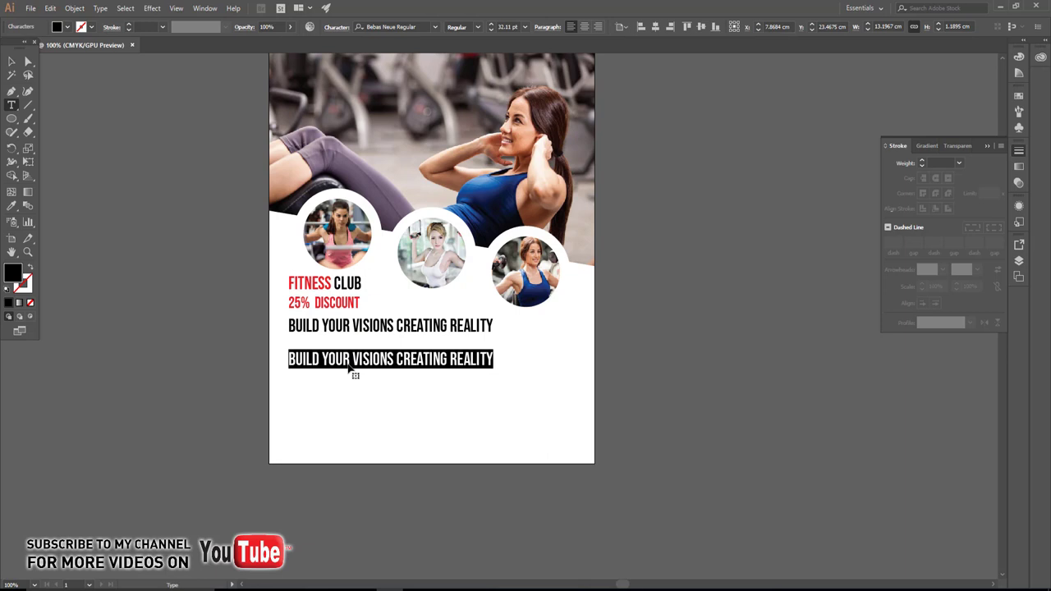
{"action": "type", "text": "CORPORATE BUSINESS.CO"}
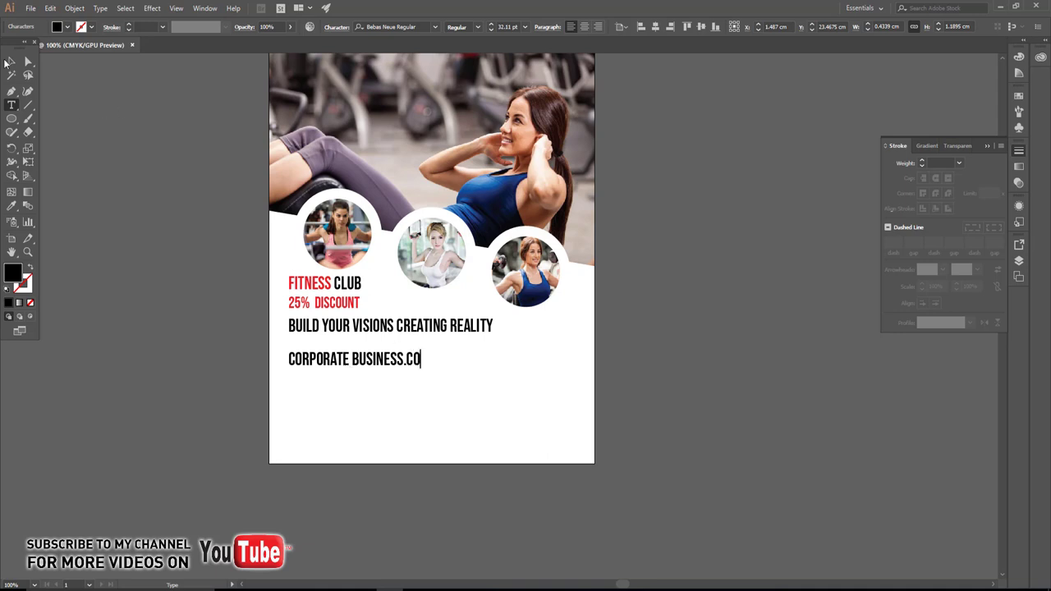
{"action": "left_click", "coordinate": [10, 61]}
{"action": "left_click_drag", "start_coordinate": [425, 351], "coordinate": [533, 394]}
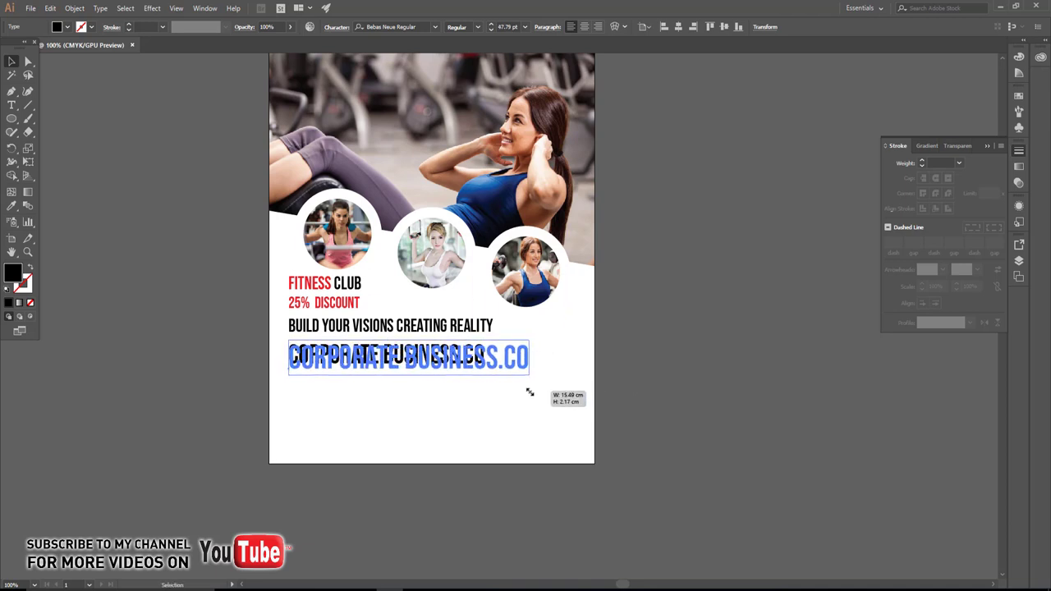
{"action": "left_click_drag", "start_coordinate": [533, 394], "coordinate": [526, 391]}
{"action": "left_click", "coordinate": [493, 411]}
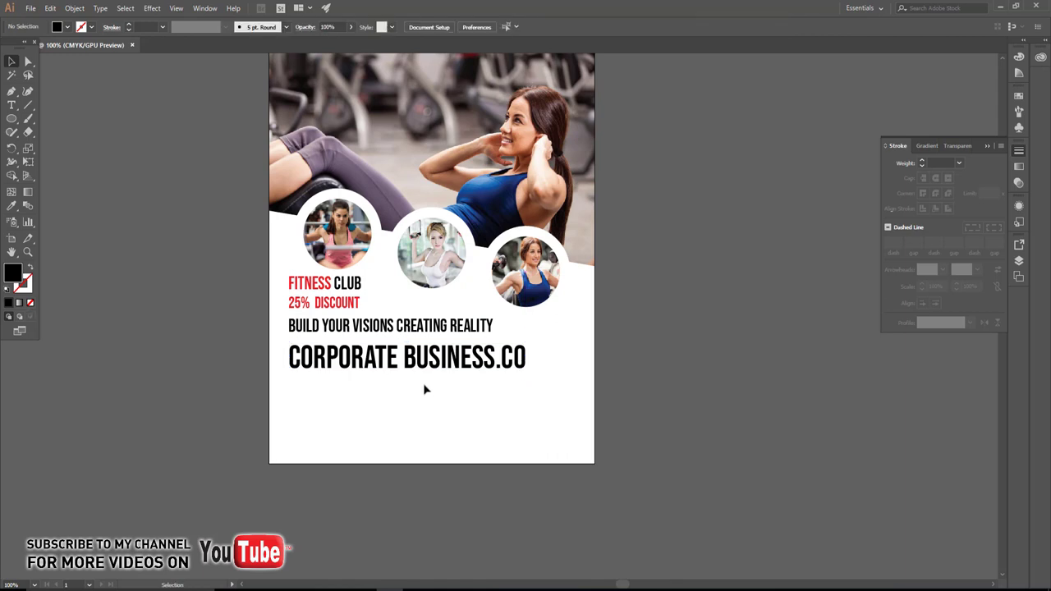
- Colour the word CORPORATE red
{"action": "key", "text": "t"}
{"action": "left_click_drag", "start_coordinate": [396, 359], "coordinate": [289, 359]}
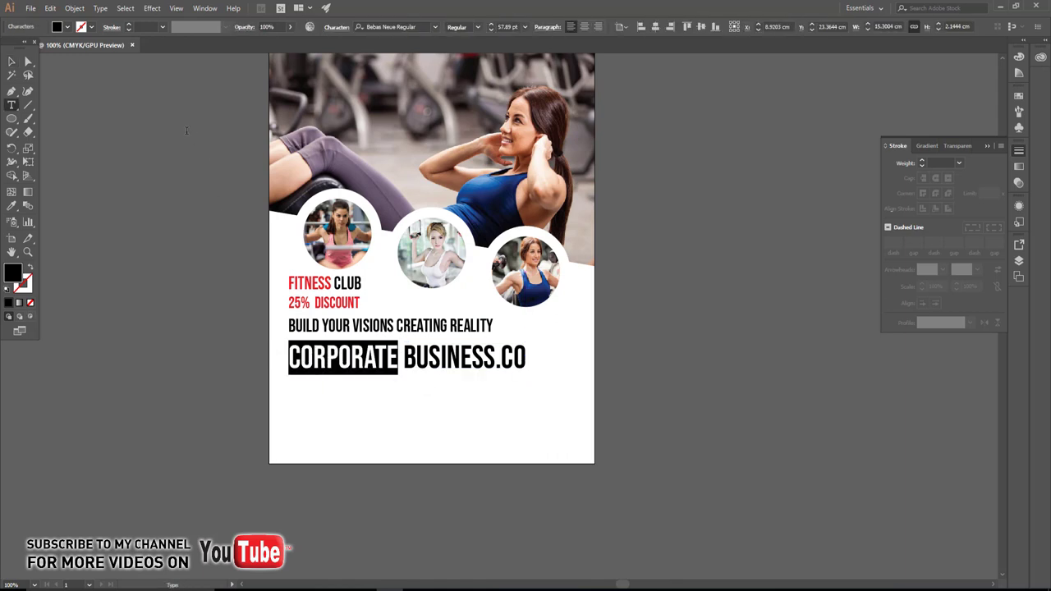
{"action": "left_click", "coordinate": [66, 27]}
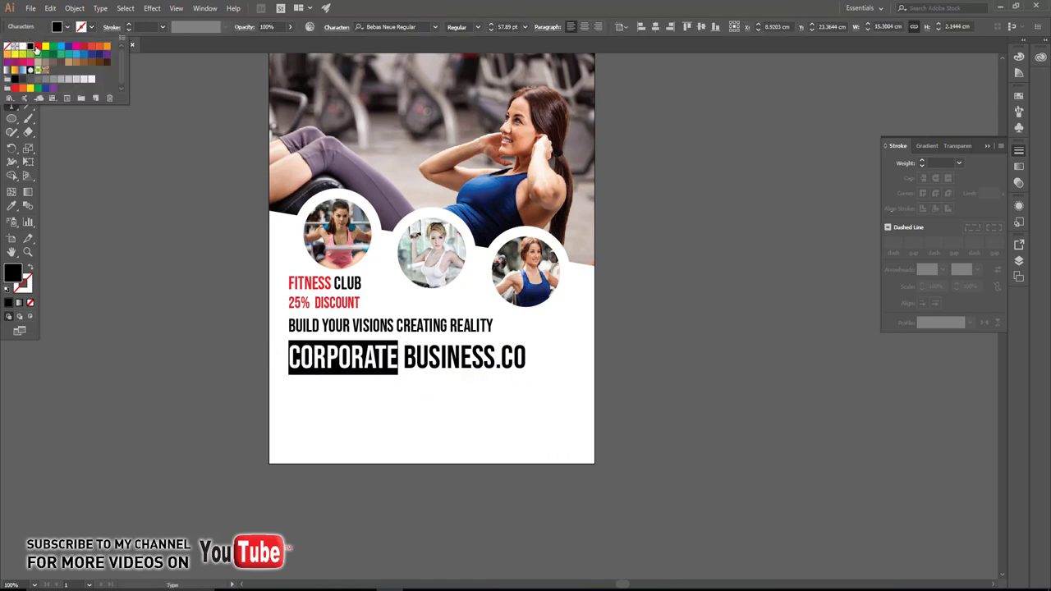
{"action": "left_click", "coordinate": [36, 47]}
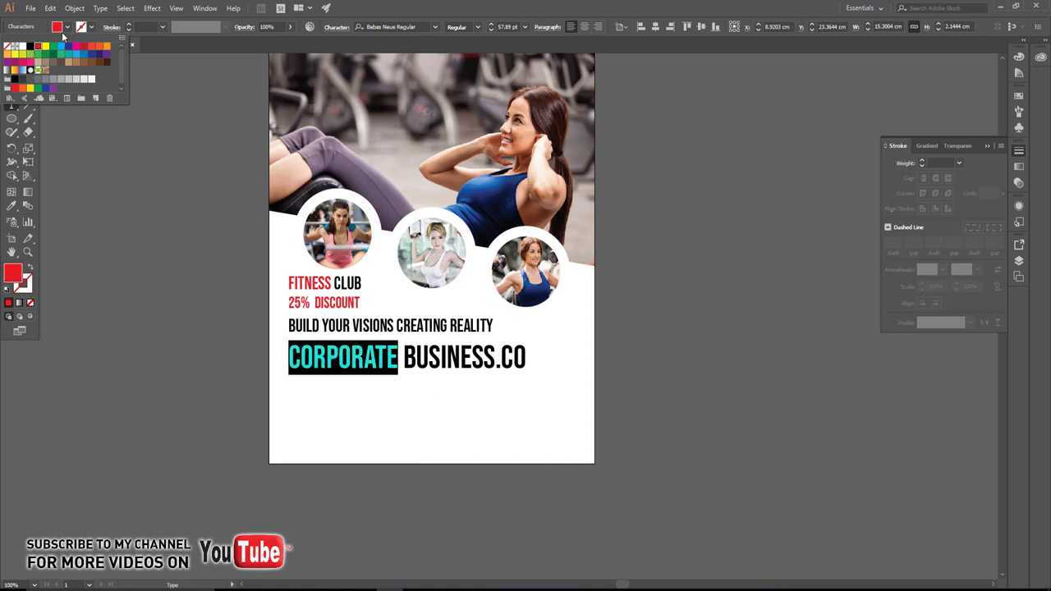
{"action": "key", "text": "Escape"}
{"action": "key", "text": "Escape"}
{"action": "left_click", "coordinate": [82, 110]}
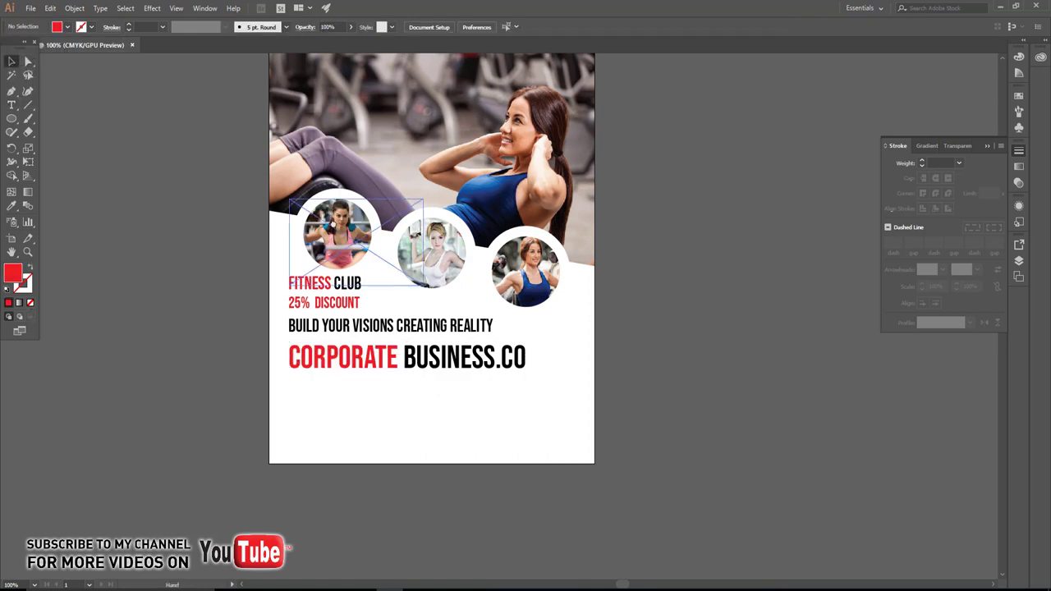
{"action": "scroll", "coordinate": [393, 193], "scroll_direction": "up", "scroll_amount": 3}
- Shorten the red and black header bars and nudge the header text and CALL US box up
{"action": "left_click", "coordinate": [472, 188], "text": "shift"}
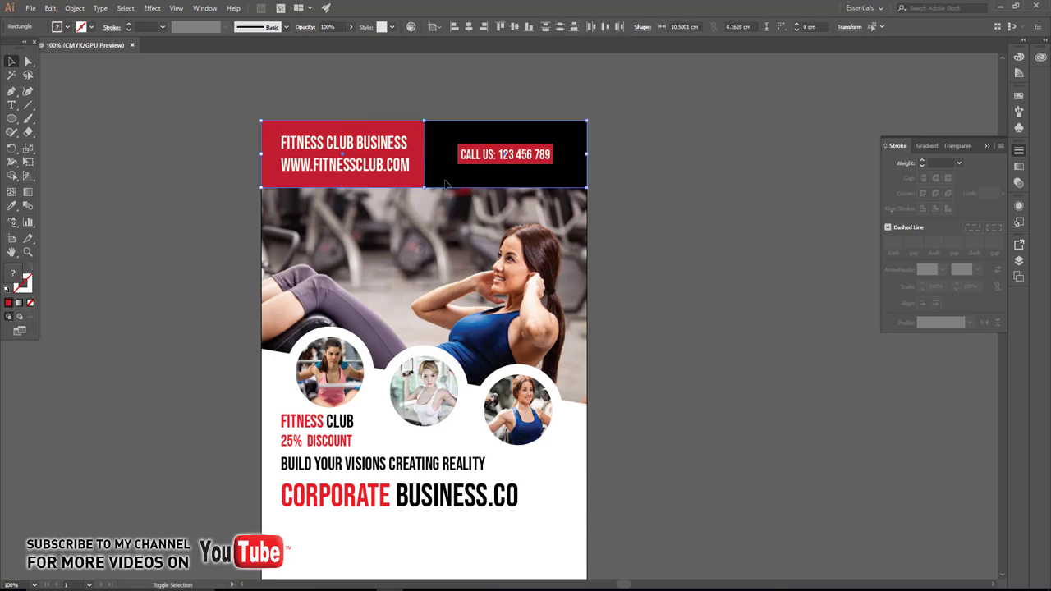
{"action": "left_click_drag", "start_coordinate": [424, 187], "coordinate": [419, 174]}
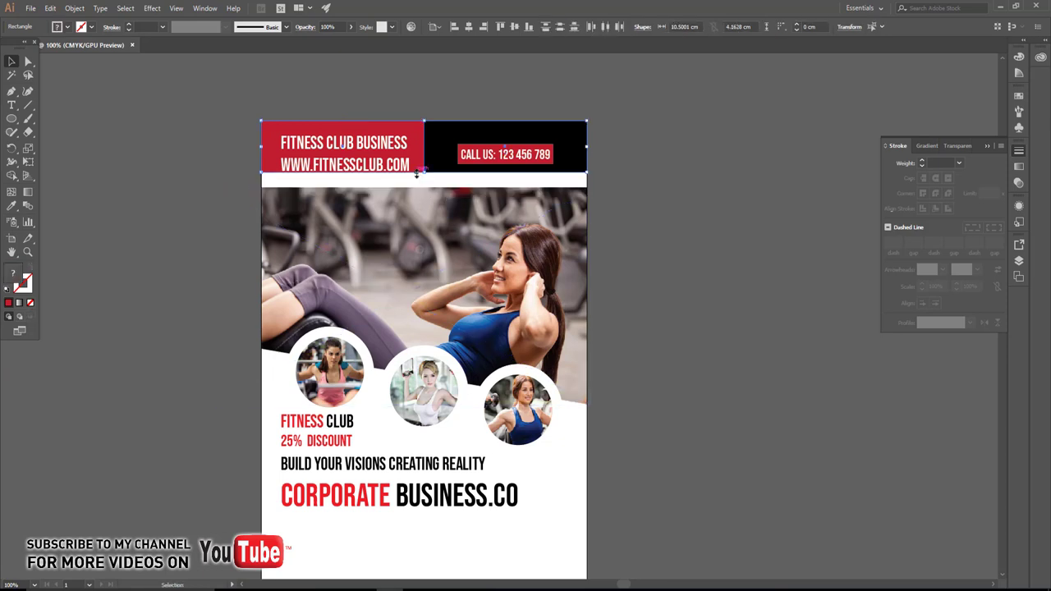
{"action": "left_click", "coordinate": [409, 89]}
{"action": "left_click", "coordinate": [386, 145]}
{"action": "left_click", "coordinate": [496, 165], "text": "shift"}
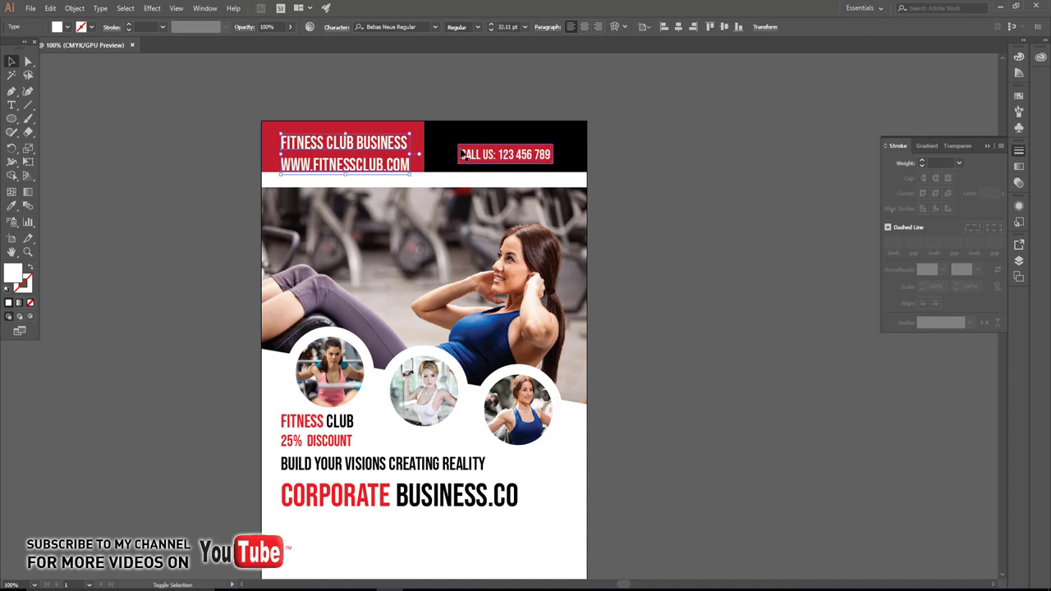
{"action": "left_click", "coordinate": [474, 161], "text": "shift"}
{"action": "key", "text": "Up"}
{"action": "key", "text": "Up"}
{"action": "key", "text": "Up"}
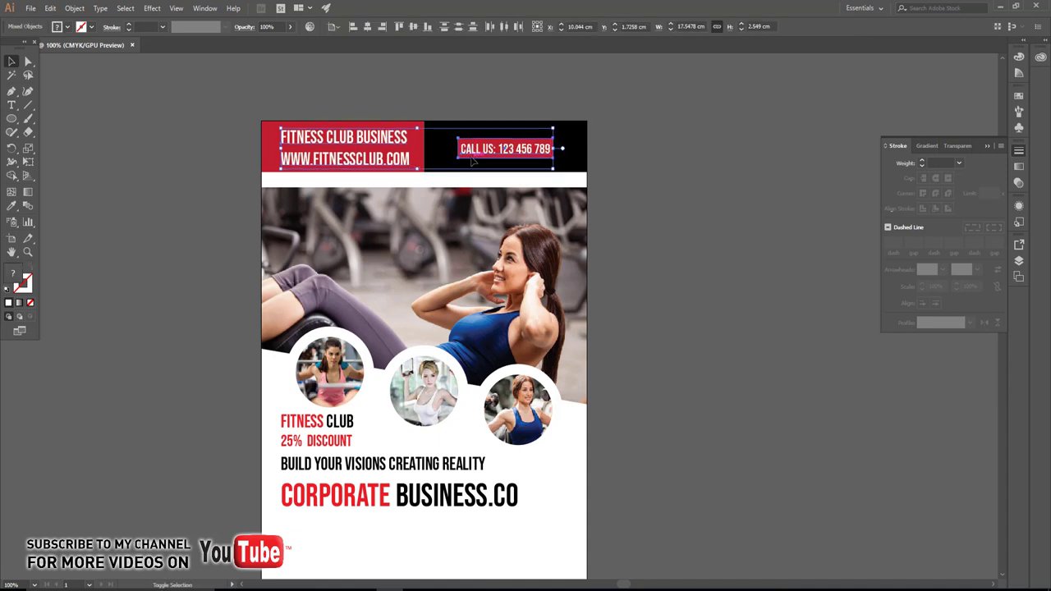
{"action": "key", "text": "Up"}
{"action": "key", "text": "Up"}
{"action": "key", "text": "Up"}
{"action": "key", "text": "Up"}
{"action": "key", "text": "Up"}
{"action": "key", "text": "Up"}
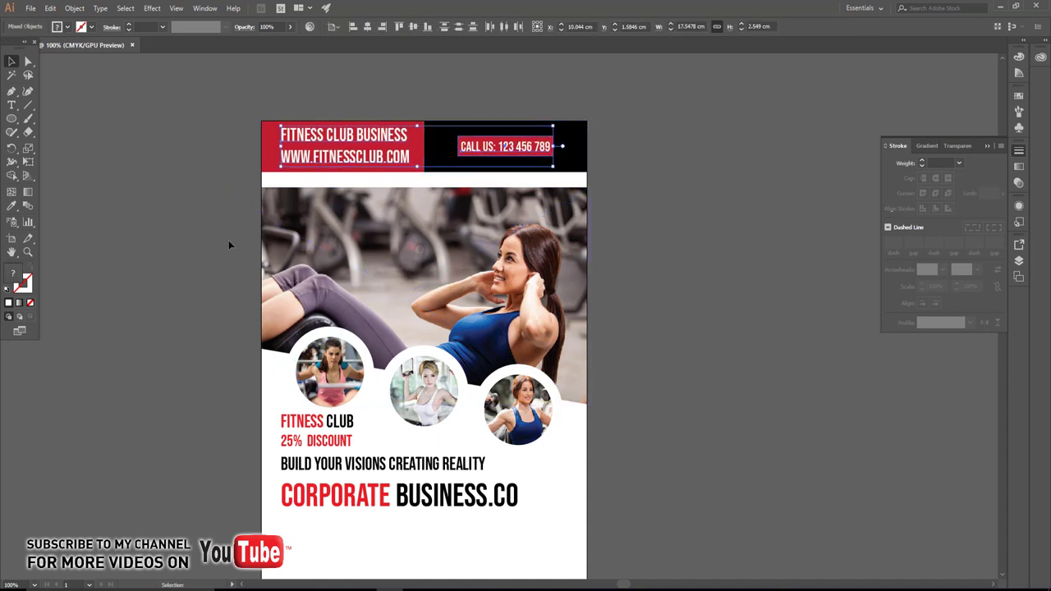
{"action": "left_click", "coordinate": [226, 240]}
- Nudge the photo, insets and text group up two steps
{"action": "left_click", "coordinate": [528, 458]}
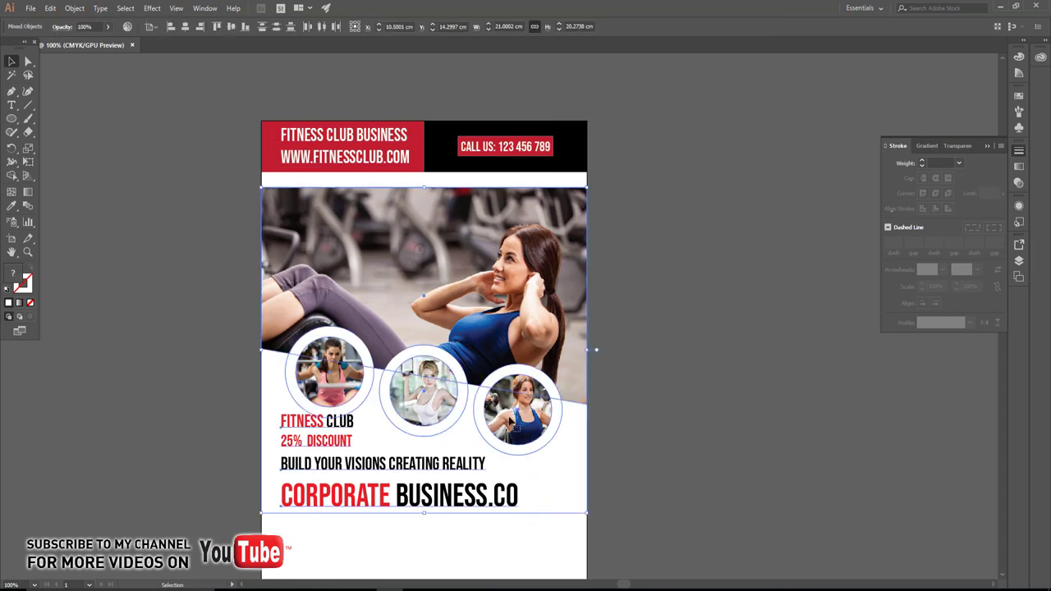
{"action": "key", "text": "Up"}
{"action": "key", "text": "Up"}
{"action": "key", "text": "Up"}
{"action": "key", "text": "Up"}
{"action": "key", "text": "Up"}
{"action": "key", "text": "Up"}
{"action": "key", "text": "Up"}
{"action": "key", "text": "Up"}
{"action": "key", "text": "Up"}
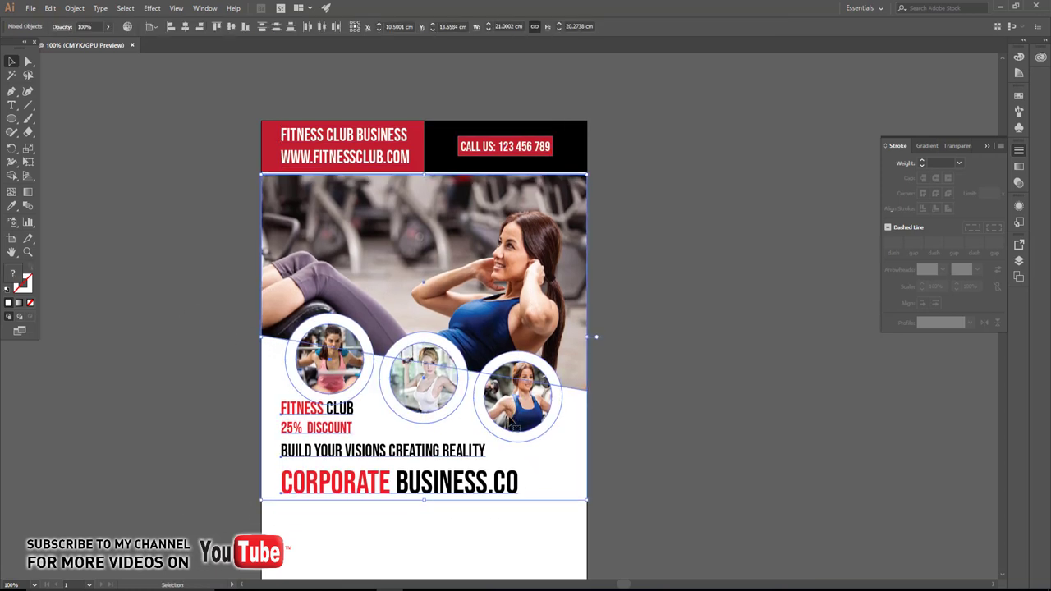
{"action": "key", "text": "Up"}
{"action": "key", "text": "Up"}
{"action": "key", "text": "Up"}
{"action": "key", "text": "Up"}
{"action": "key", "text": "Up"}
{"action": "key", "text": "Up"}
{"action": "key", "text": "Up"}
{"action": "key", "text": "Up"}
{"action": "key", "text": "Up"}
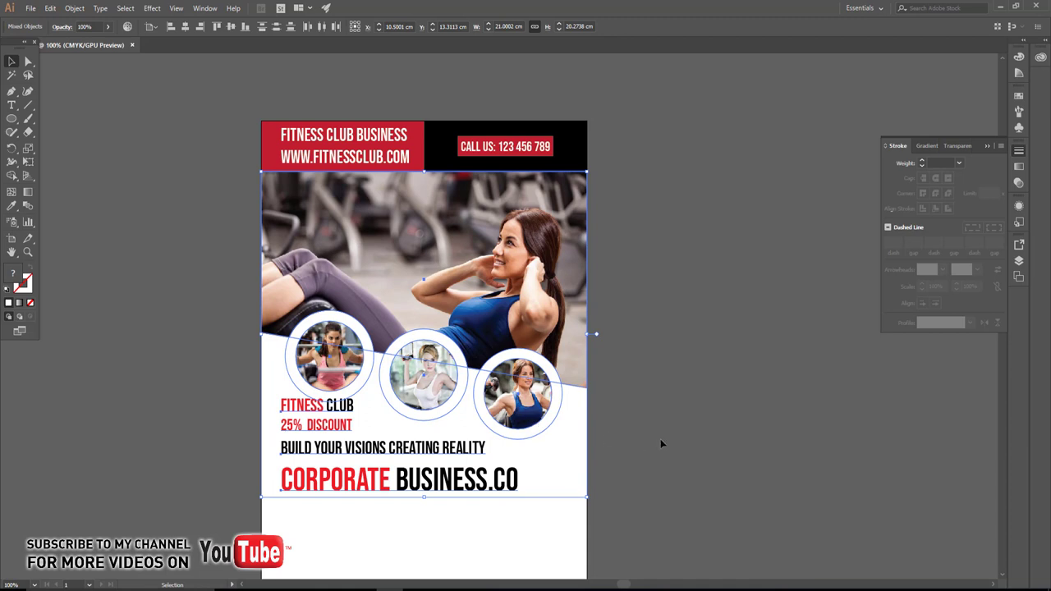
{"action": "left_click", "coordinate": [662, 445]}
{"action": "scroll", "coordinate": [575, 394], "scroll_direction": "down", "scroll_amount": 4}
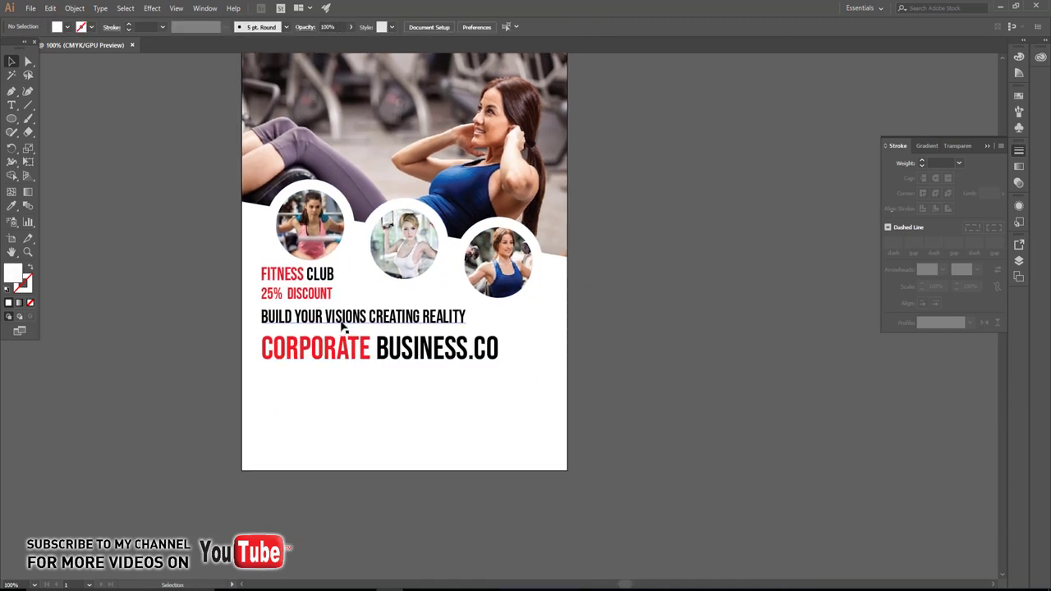
- Copy the tagline below CORPORATE BUSINESS.CO and retype it as BEST TIME PERFORMANCE BUSINESS
{"action": "left_click_drag", "start_coordinate": [342, 324], "coordinate": [336, 382]}
{"action": "key", "text": "t"}
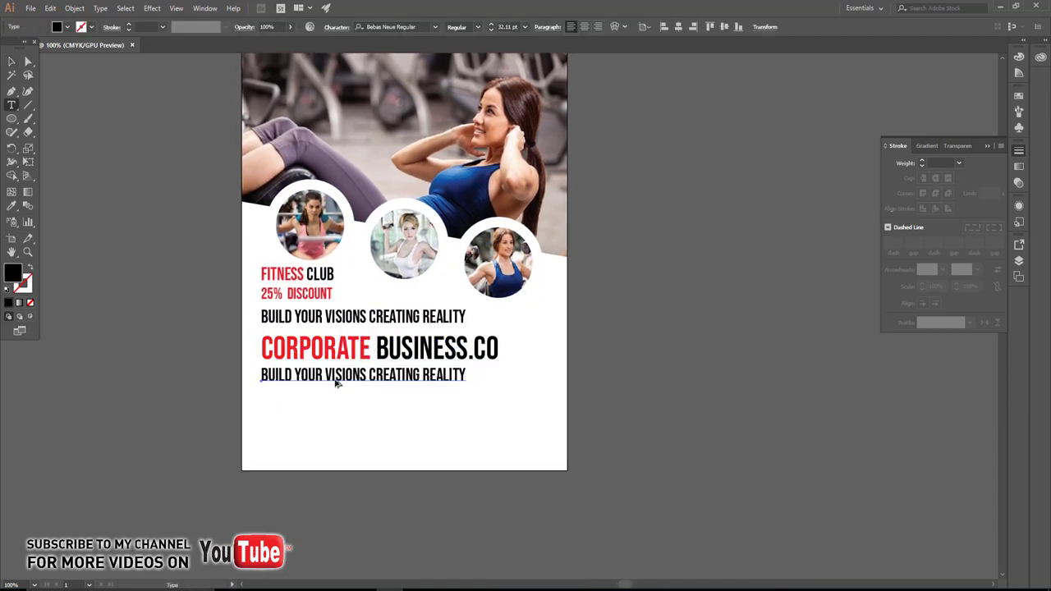
{"action": "triple_click", "coordinate": [323, 374]}
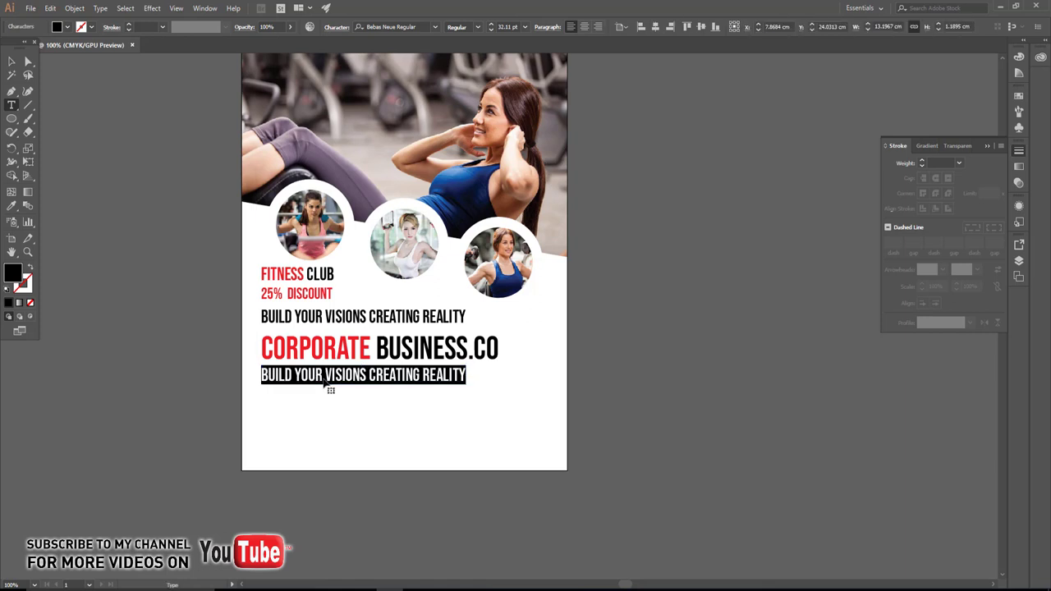
{"action": "type", "text": "BEST TIME PERFORMANCE BUSINESS"}
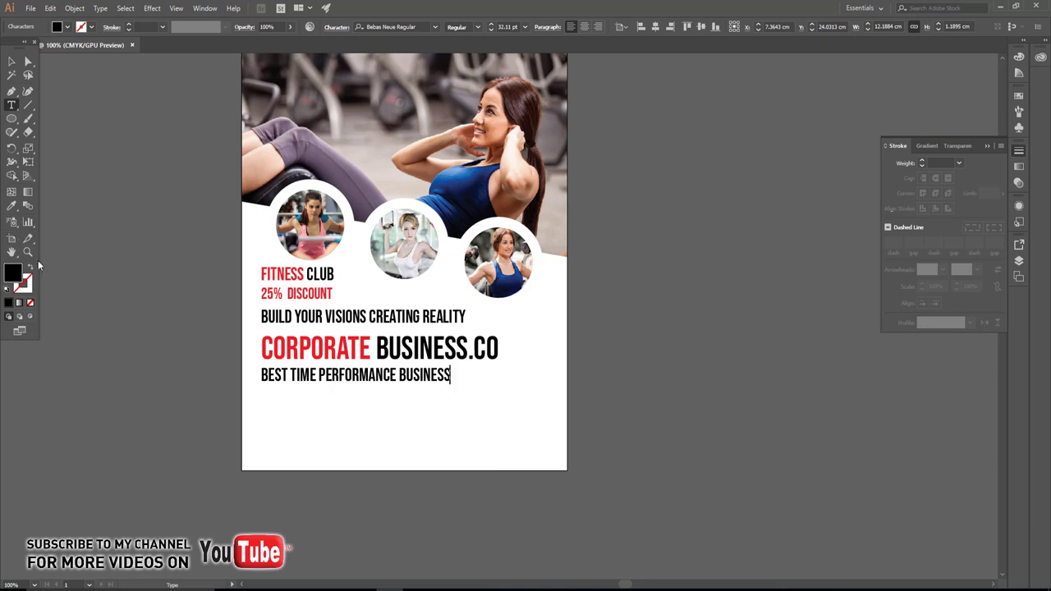
{"action": "left_click", "coordinate": [11, 60]}
{"action": "left_click", "coordinate": [205, 206]}
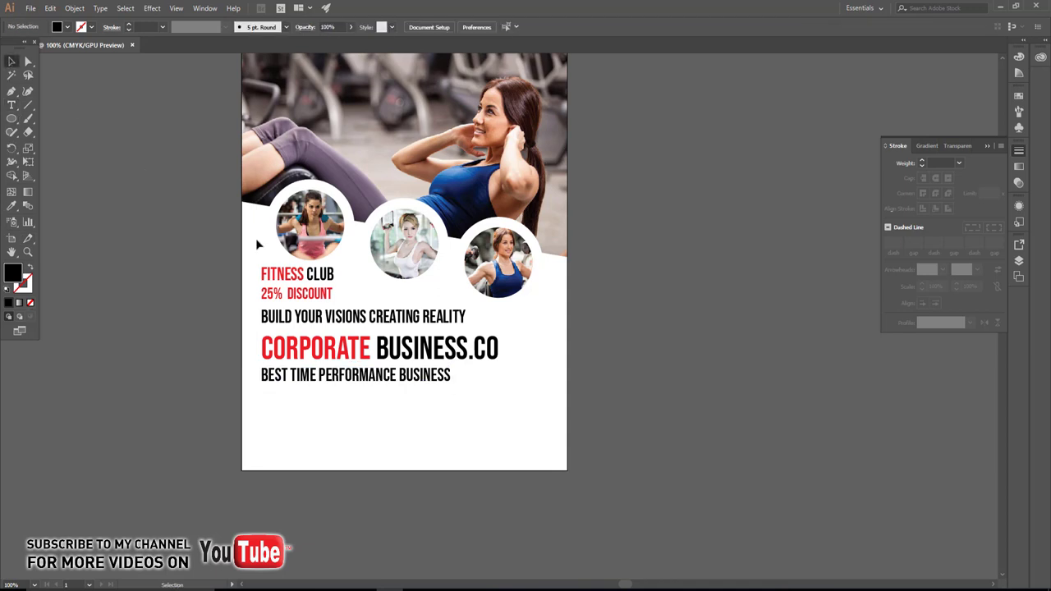
- Nudge the three headline text lines up to tighten their spacing
{"action": "left_click", "coordinate": [335, 374]}
{"action": "key", "text": "Up"}
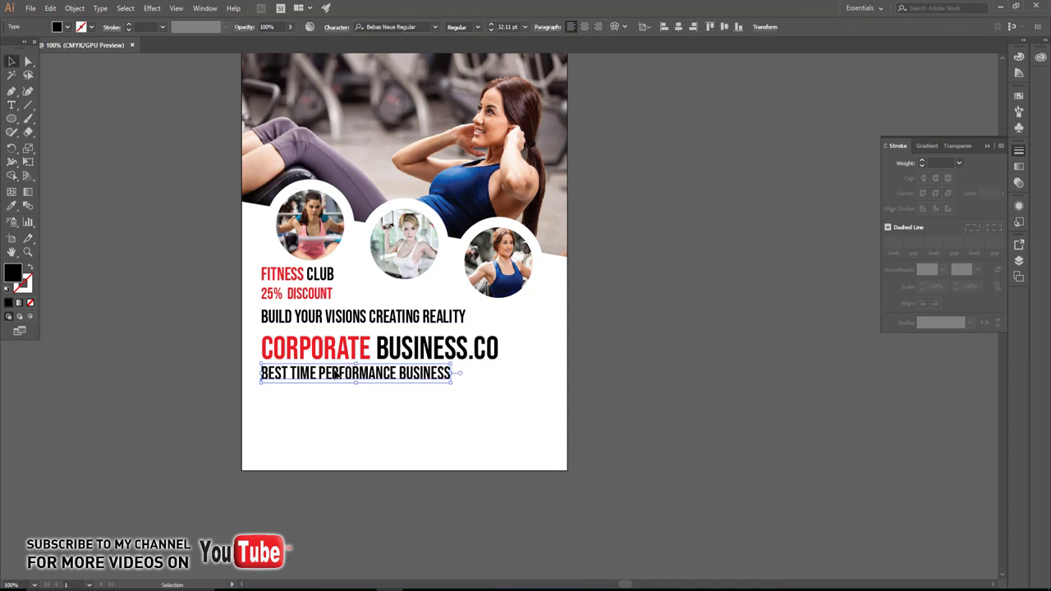
{"action": "key", "text": "Up"}
{"action": "key", "text": "Up"}
{"action": "left_click", "coordinate": [330, 355], "text": "shift"}
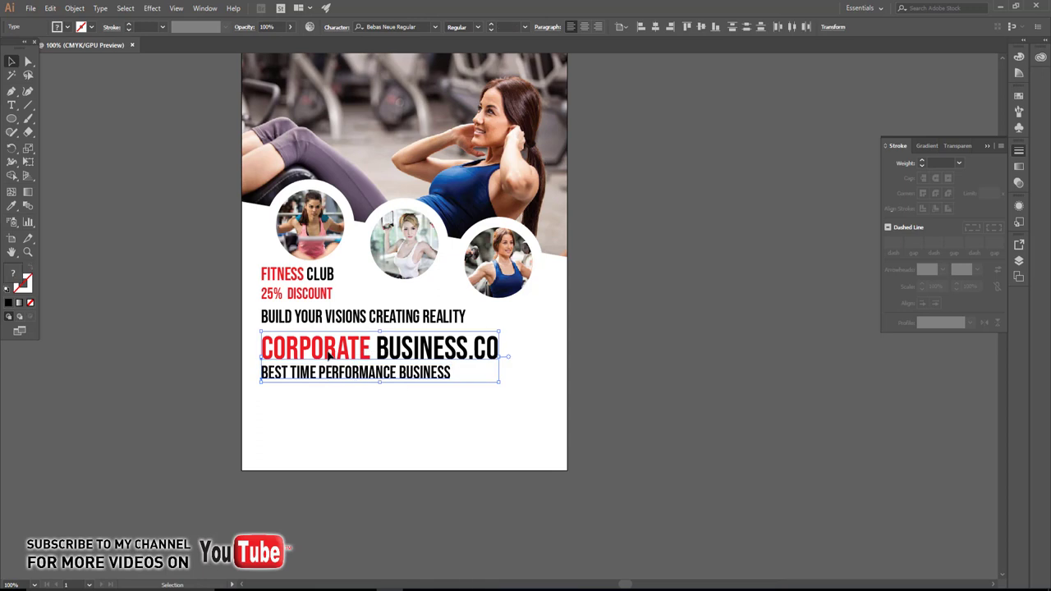
{"action": "key", "text": "Up"}
{"action": "key", "text": "Up"}
{"action": "key", "text": "Up"}
{"action": "key", "text": "Up"}
{"action": "key", "text": "Up"}
{"action": "key", "text": "Up"}
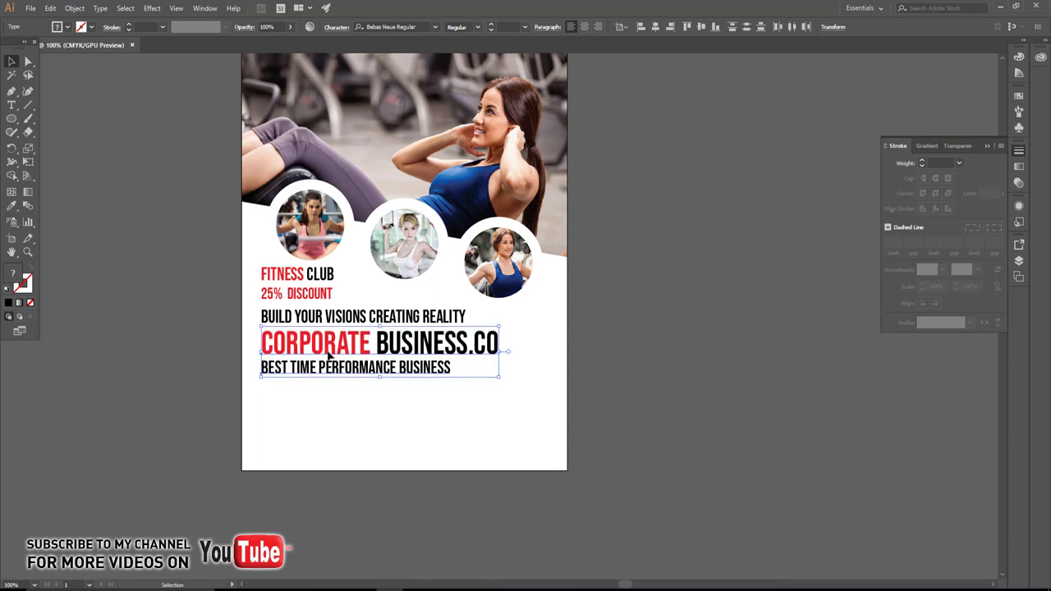
{"action": "left_click_drag", "start_coordinate": [417, 417], "coordinate": [329, 316]}
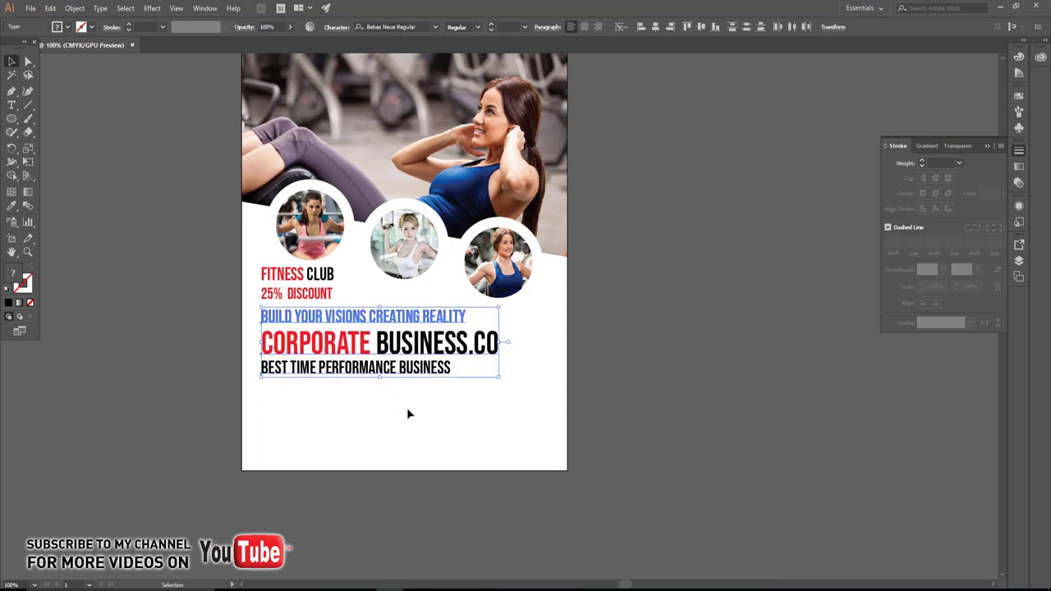
{"action": "key", "text": "shift+Up"}
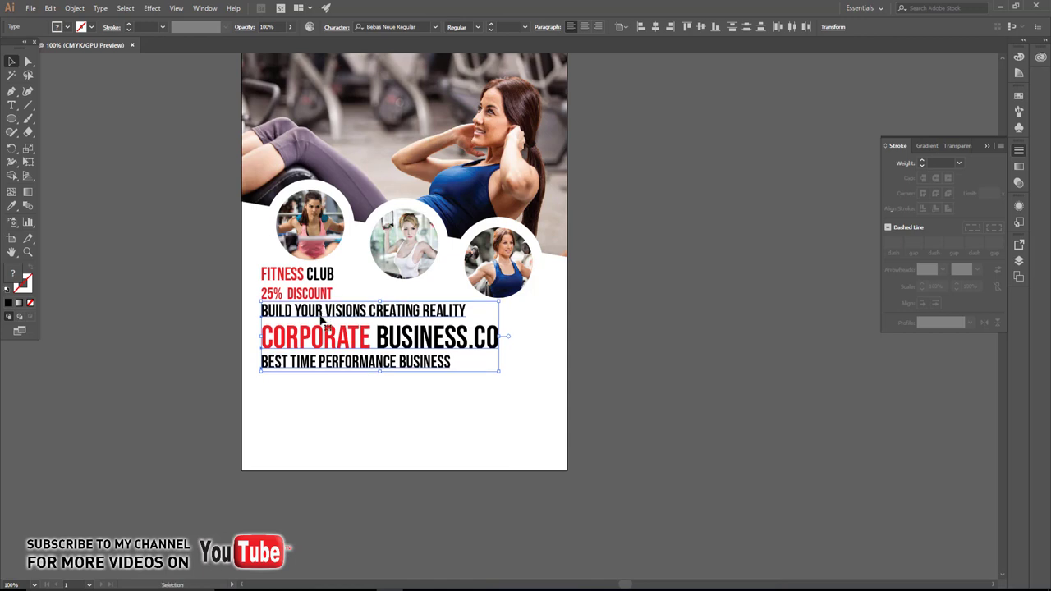
{"action": "key", "text": "Down"}
{"action": "key", "text": "Down"}
{"action": "left_click", "coordinate": [234, 322]}
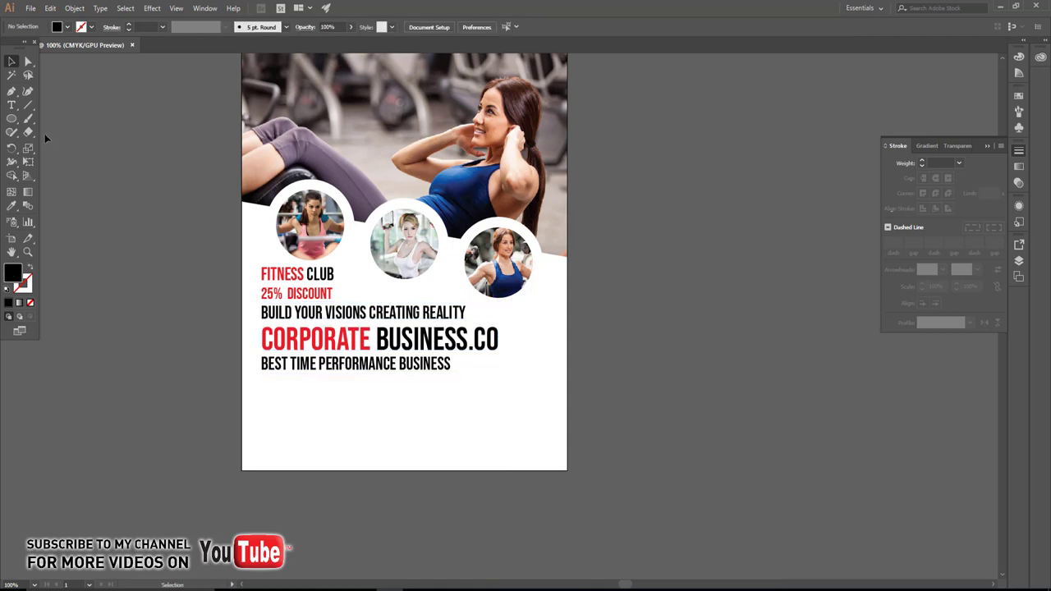
{"action": "left_click", "coordinate": [11, 105]}
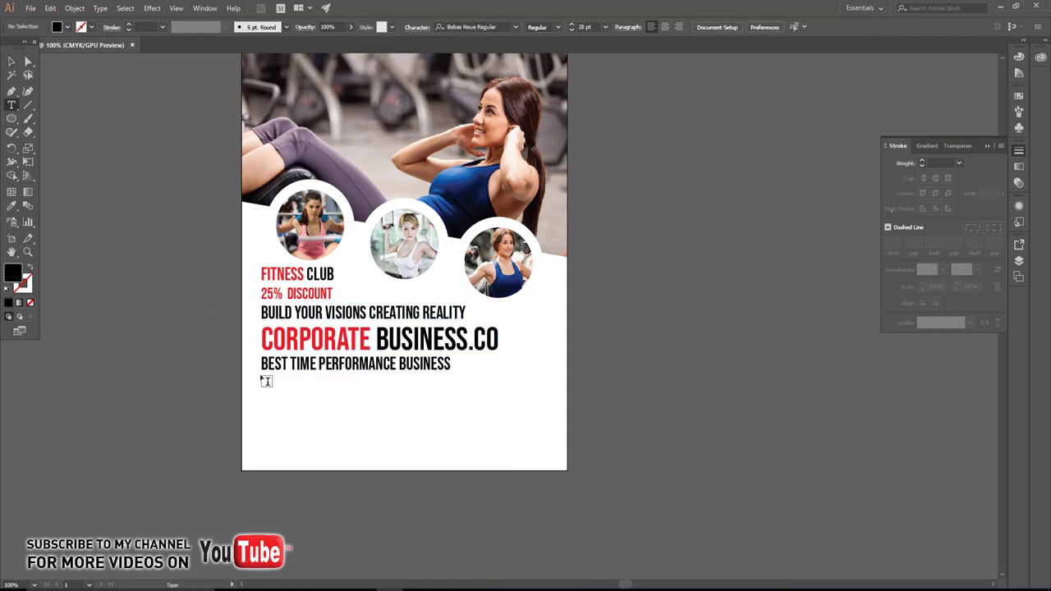
- Draw a placeholder text area below BEST TIME PERFORMANCE BUSINESS, redrawing it taller after a first attempt
{"action": "left_click_drag", "start_coordinate": [261, 375], "coordinate": [558, 417]}
{"action": "left_click", "coordinate": [12, 62]}
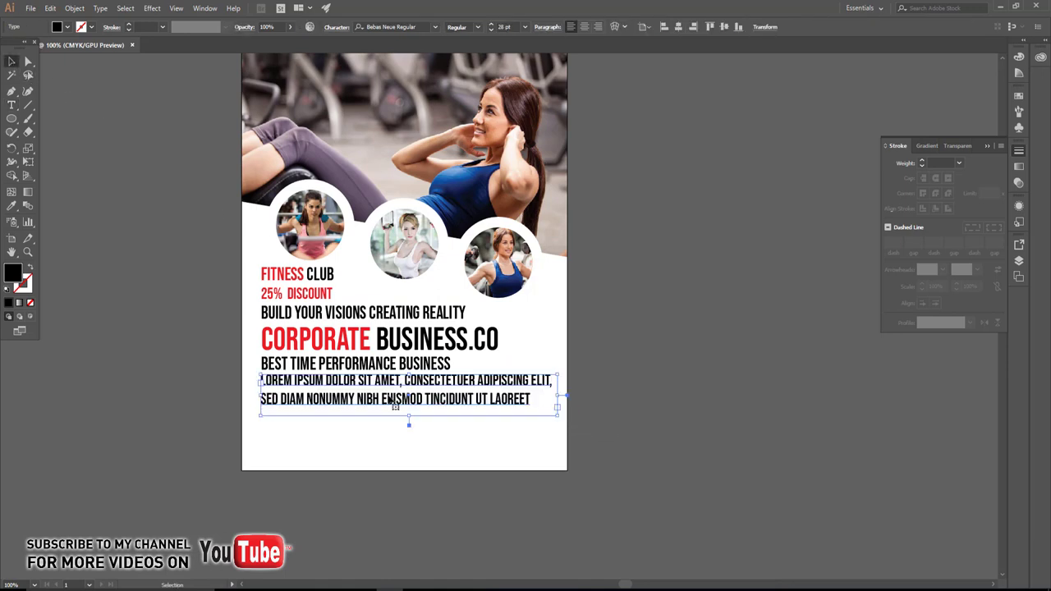
{"action": "left_click_drag", "start_coordinate": [409, 422], "coordinate": [407, 409]}
{"action": "key", "text": "Delete"}
{"action": "left_click", "coordinate": [11, 105]}
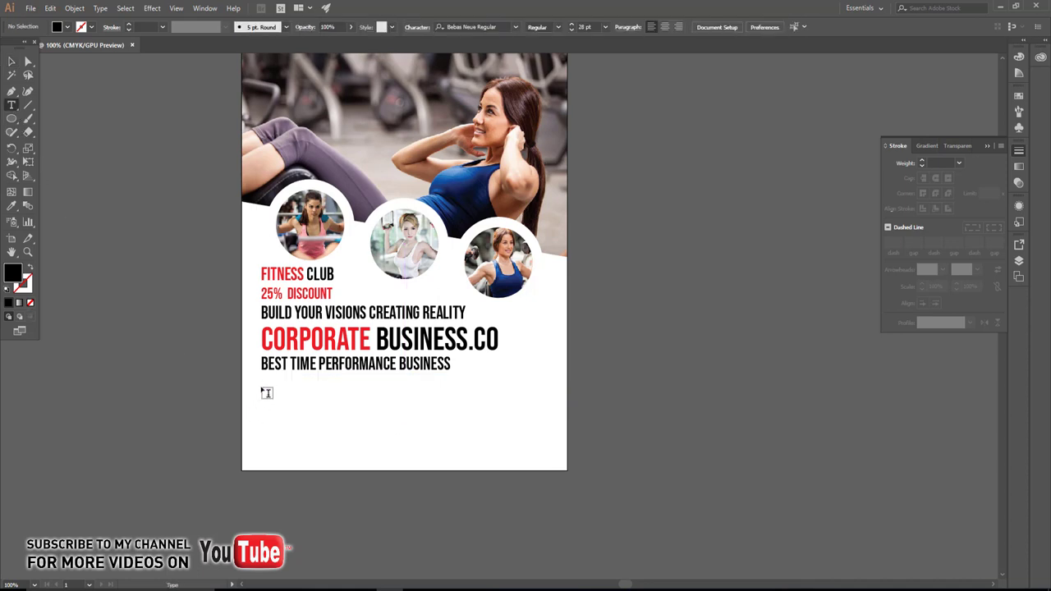
{"action": "mouse_move", "coordinate": [262, 377]}
{"action": "left_mouse_down"}
{"action": "mouse_move", "coordinate": [495, 522]}
{"action": "mouse_move", "coordinate": [559, 526]}
{"action": "left_mouse_up"}
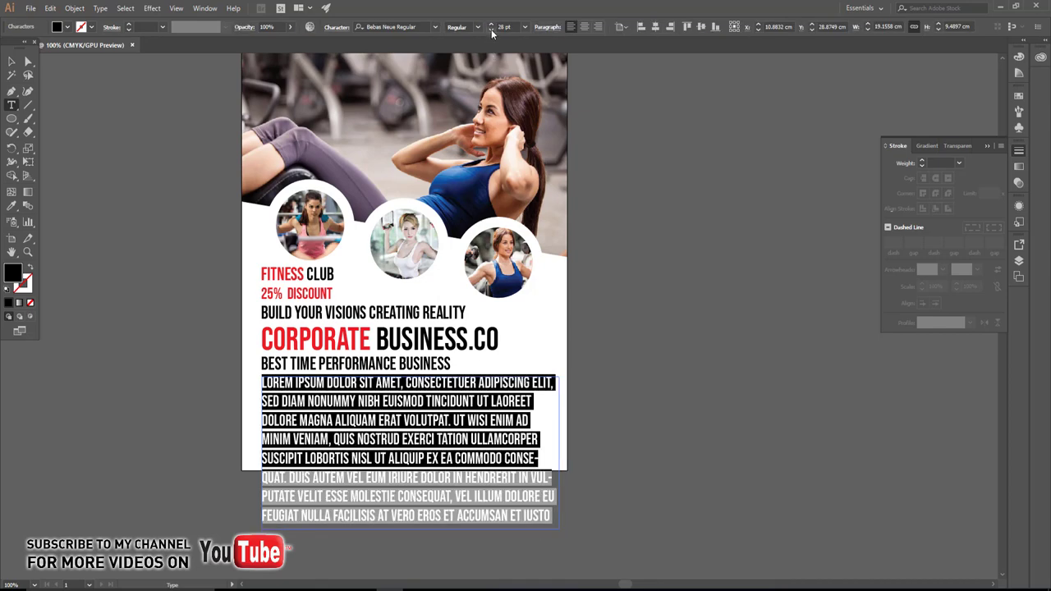
- Reduce the body text font size to 14 pt
{"action": "left_click", "coordinate": [491, 31]}
{"action": "left_click", "coordinate": [491, 30]}
{"action": "left_click", "coordinate": [491, 31]}
{"action": "left_click", "coordinate": [491, 30]}
{"action": "left_click", "coordinate": [491, 30]}
{"action": "left_click", "coordinate": [491, 31]}
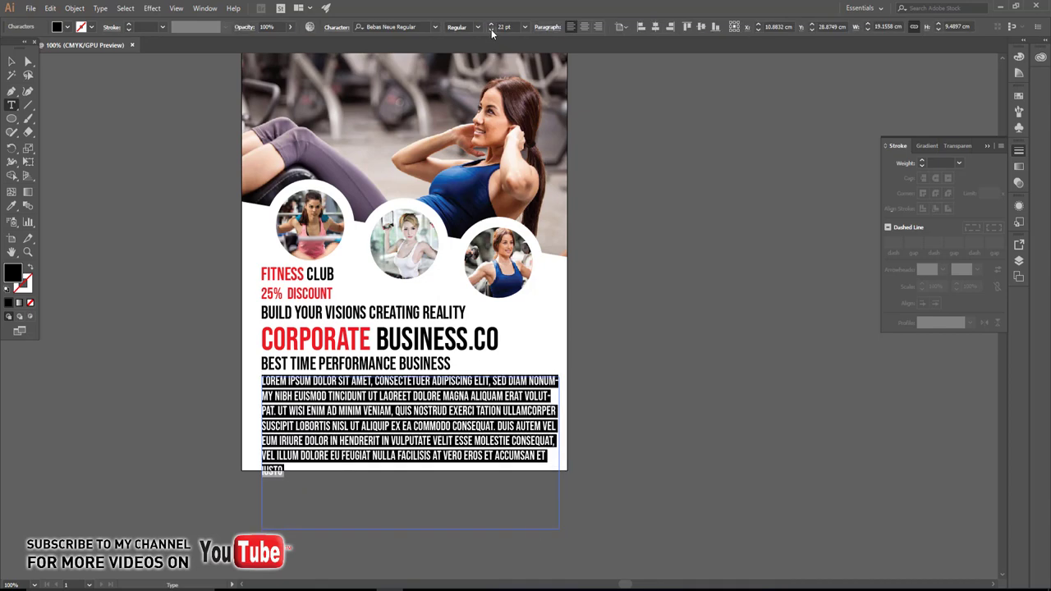
{"action": "left_click", "coordinate": [11, 60]}
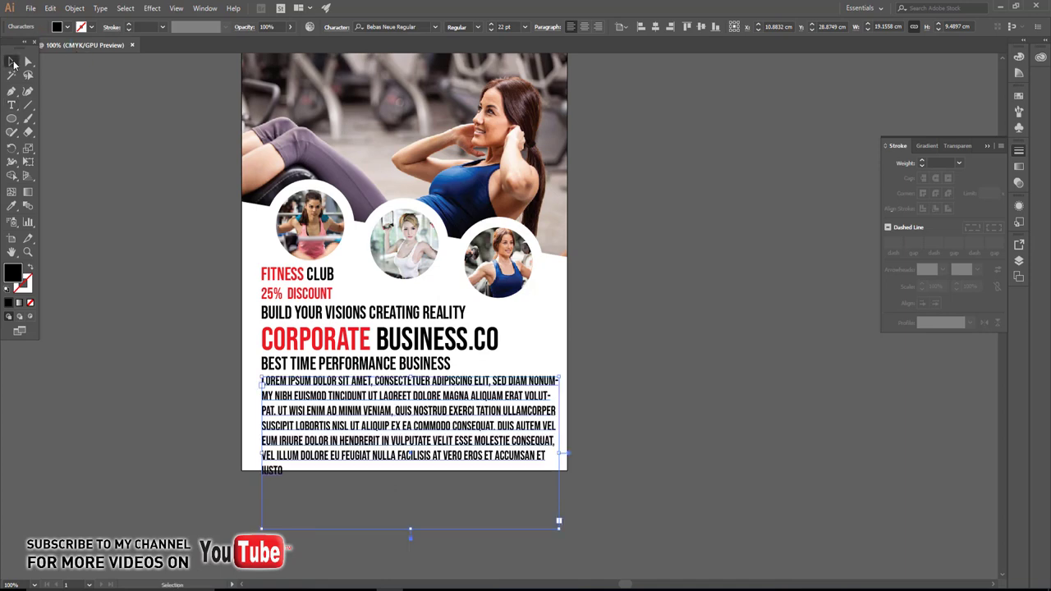
{"action": "left_click", "coordinate": [491, 30]}
{"action": "left_click", "coordinate": [491, 30]}
{"action": "left_click", "coordinate": [491, 24]}
{"action": "left_click", "coordinate": [491, 24]}
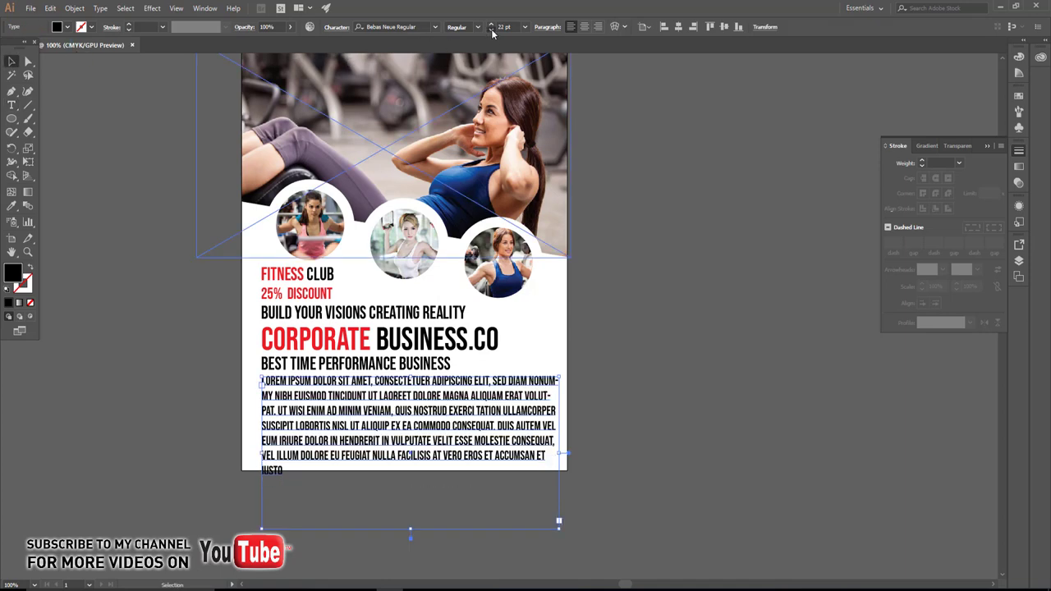
{"action": "left_click", "coordinate": [491, 30]}
{"action": "left_click", "coordinate": [491, 30]}
{"action": "left_click", "coordinate": [491, 31]}
{"action": "left_click", "coordinate": [491, 31]}
{"action": "left_click", "coordinate": [491, 30]}
{"action": "left_click", "coordinate": [491, 31]}
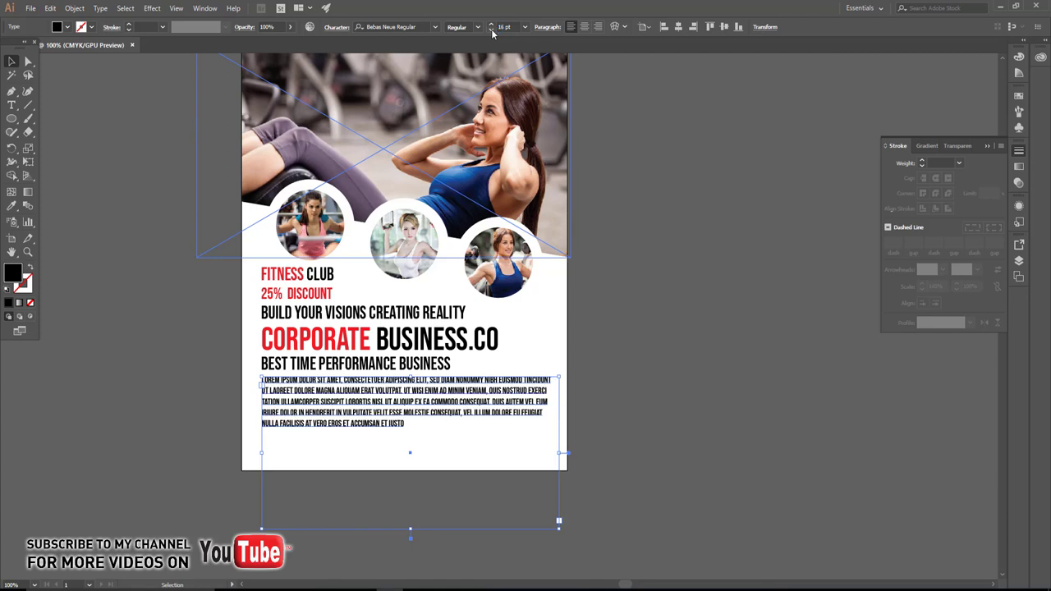
{"action": "left_click", "coordinate": [491, 31]}
{"action": "left_click", "coordinate": [491, 31]}
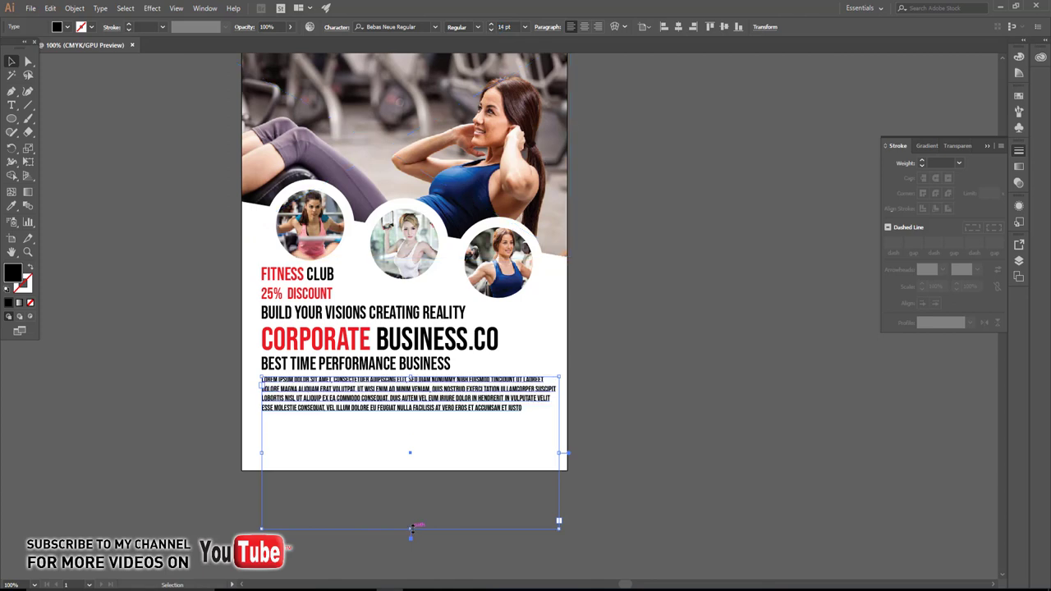
- Pull the text frame's bottom up under the text and narrow it slightly
{"action": "left_click_drag", "start_coordinate": [412, 530], "coordinate": [392, 427]}
{"action": "left_click", "coordinate": [403, 441]}
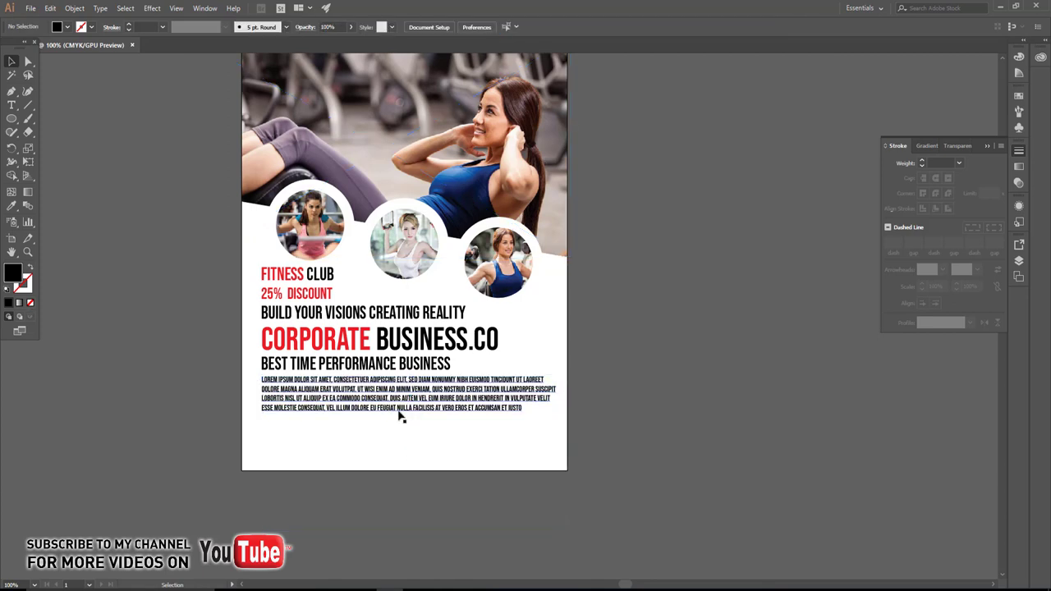
{"action": "left_click", "coordinate": [402, 412]}
{"action": "left_click_drag", "start_coordinate": [558, 395], "coordinate": [548, 395]}
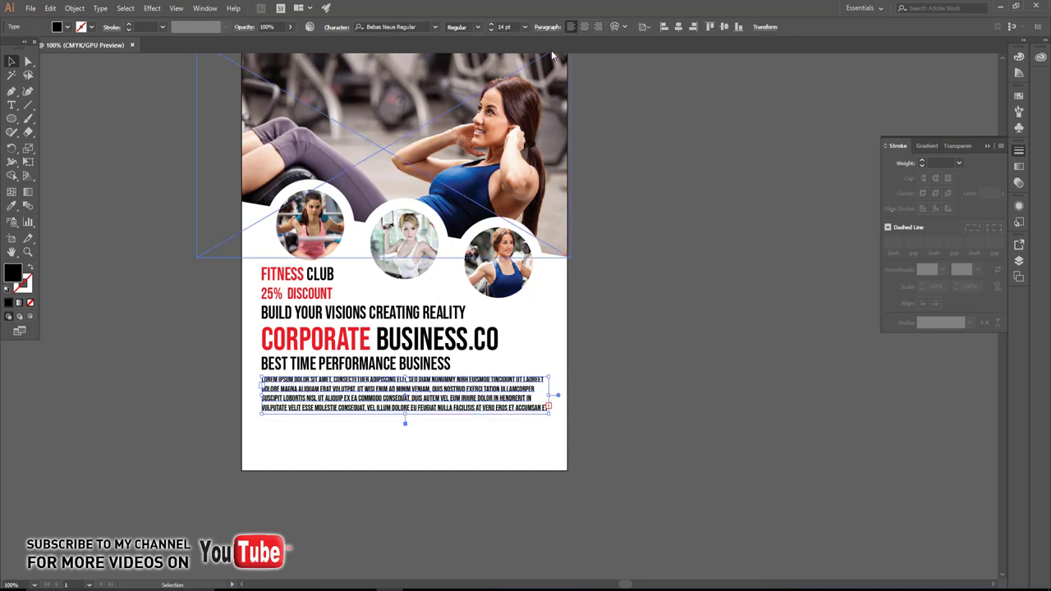
- Justify the body paragraph and trim its frame to three lines
{"action": "left_click", "coordinate": [546, 27]}
{"action": "left_click", "coordinate": [491, 44]}
{"action": "left_click", "coordinate": [675, 366]}
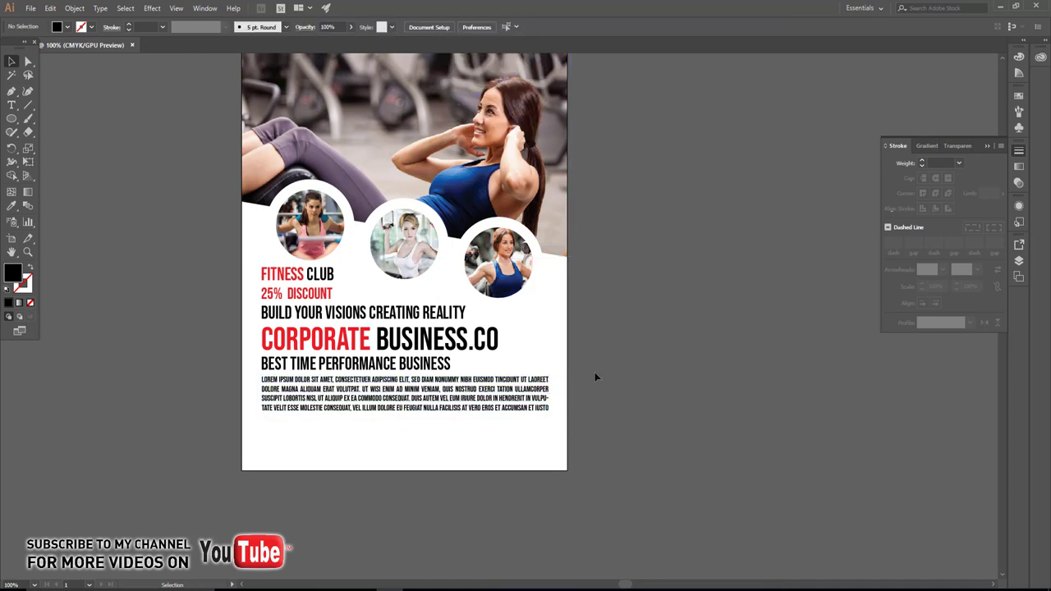
{"action": "left_click", "coordinate": [464, 392]}
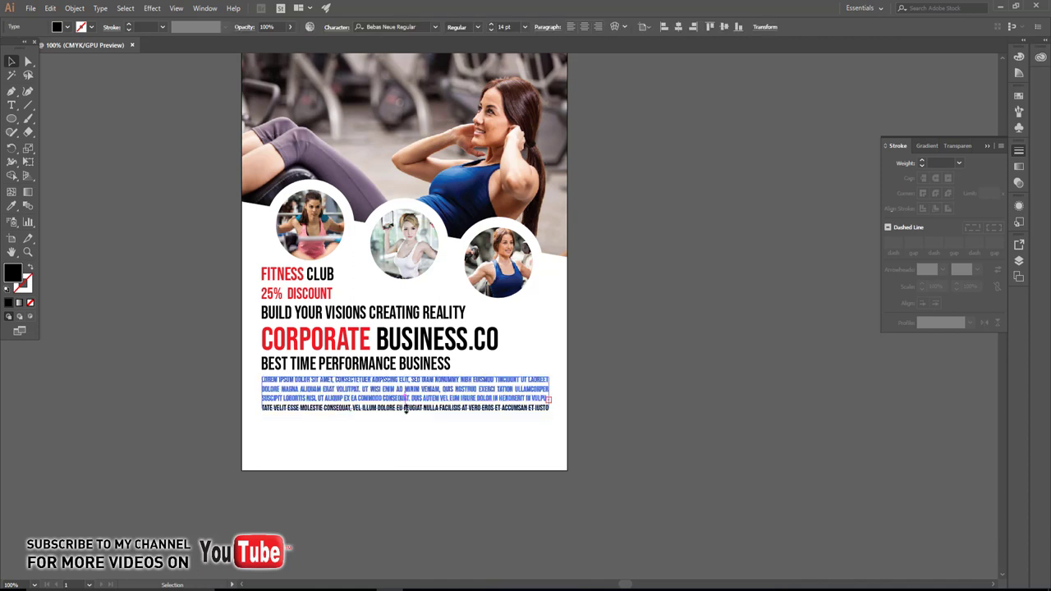
{"action": "left_click_drag", "start_coordinate": [405, 417], "coordinate": [405, 408]}
{"action": "left_click", "coordinate": [636, 422]}
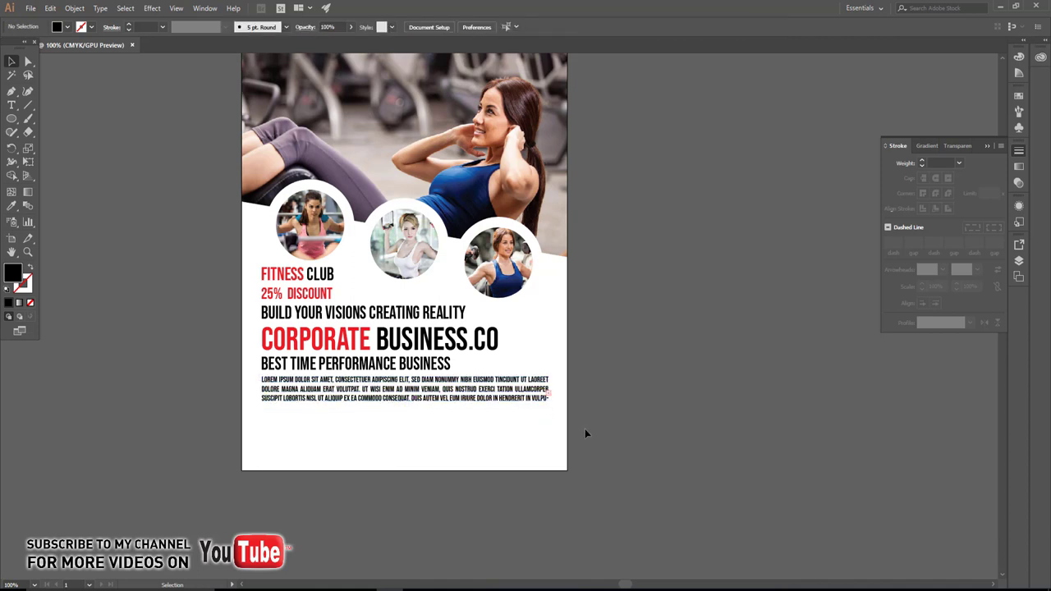
- Duplicate the header straight down and align the copy to the artboard bottom
{"action": "left_click_drag", "start_coordinate": [399, 479], "coordinate": [392, 412]}
{"action": "scroll", "coordinate": [391, 411], "scroll_direction": "up", "scroll_amount": 5}
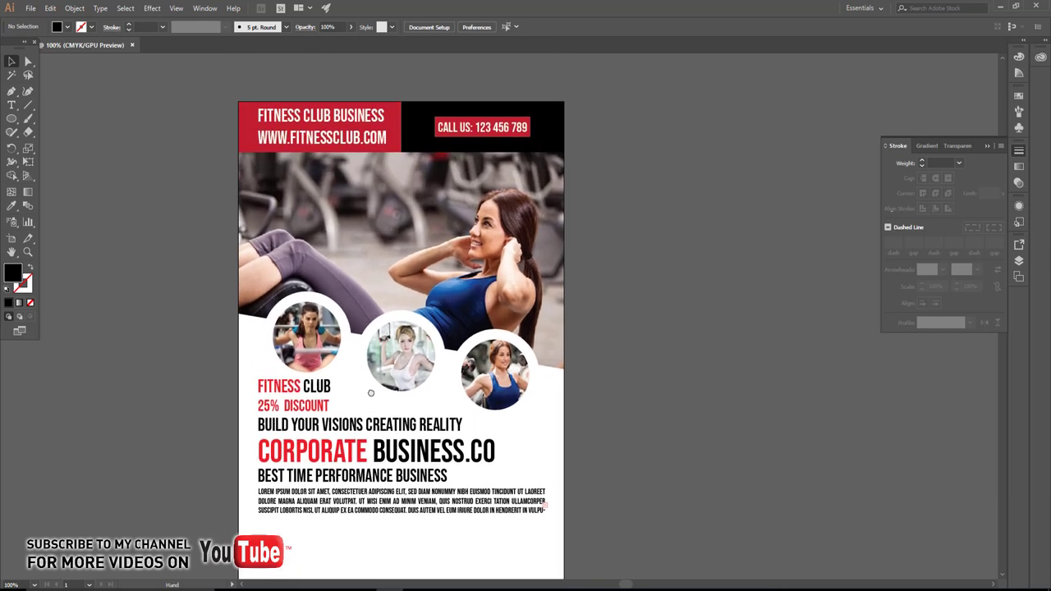
{"action": "left_click_drag", "start_coordinate": [460, 144], "coordinate": [456, 551]}
{"action": "scroll", "coordinate": [455, 551], "scroll_direction": "down", "scroll_amount": 3}
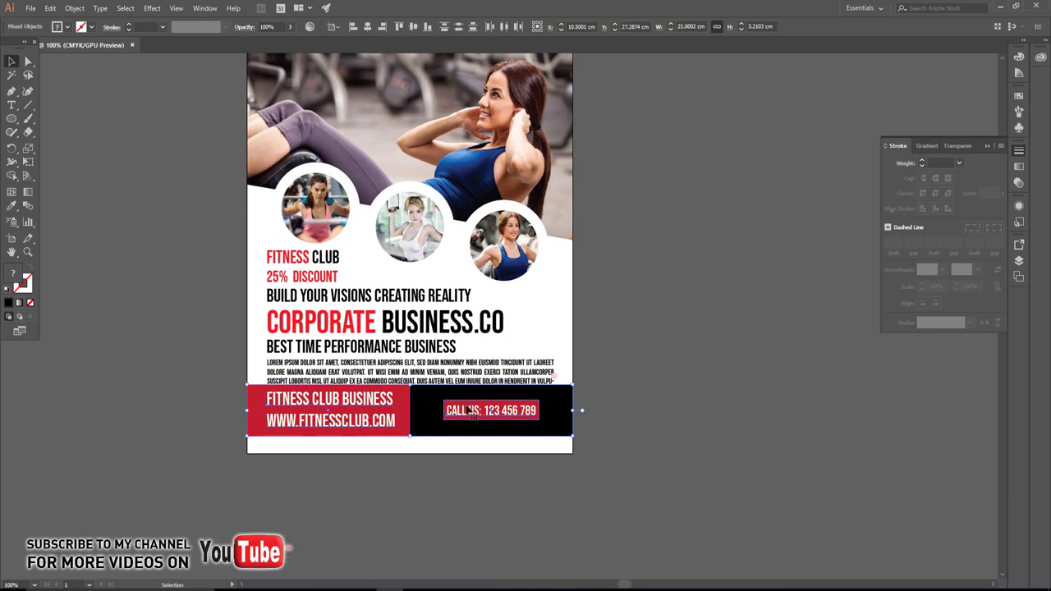
{"action": "left_click", "coordinate": [430, 26]}
{"action": "left_click", "coordinate": [613, 335]}
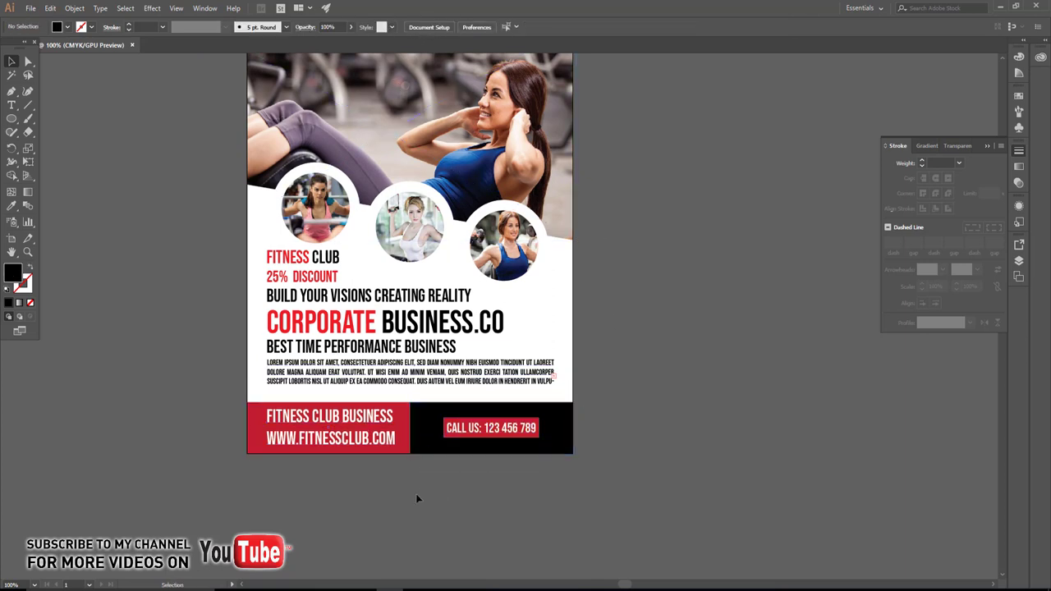
- Ungroup the footer copy and move the CALL US text into the red area
{"action": "left_click", "coordinate": [373, 435]}
{"action": "right_click", "coordinate": [375, 434]}
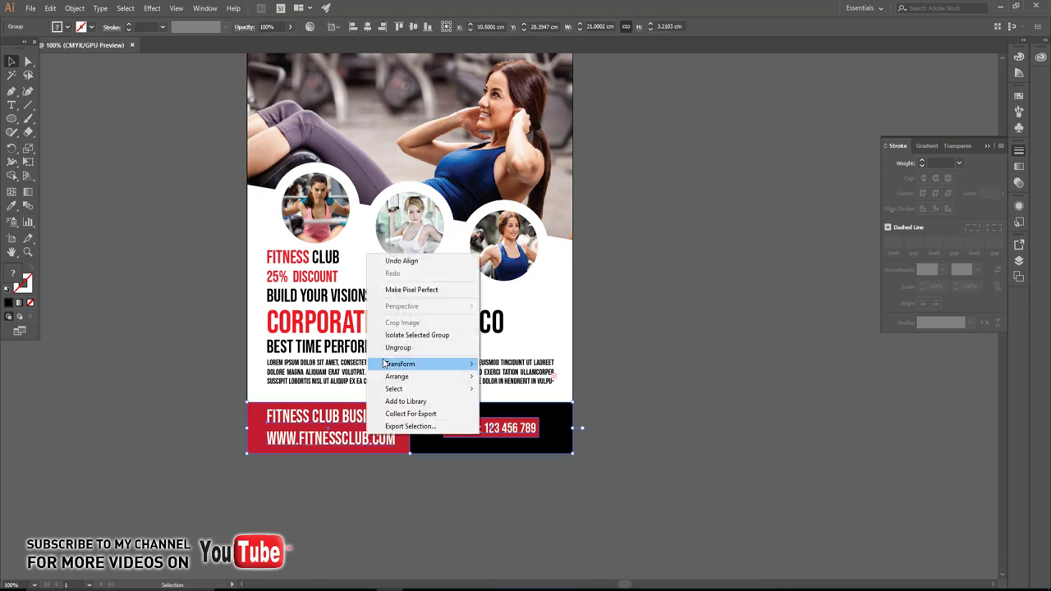
{"action": "left_click", "coordinate": [397, 347]}
{"action": "left_click_drag", "start_coordinate": [380, 444], "coordinate": [561, 524]}
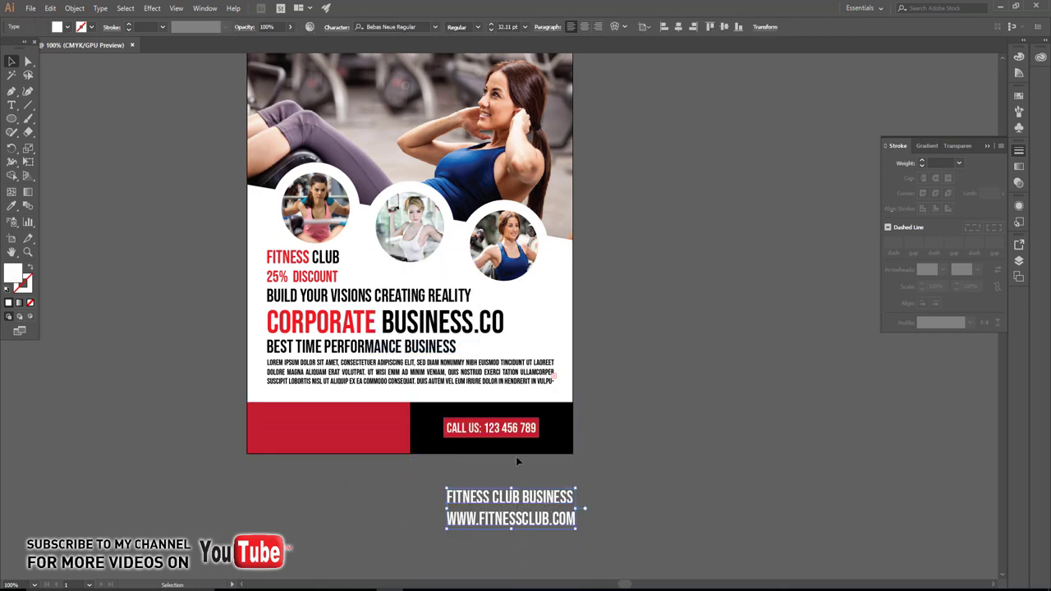
{"action": "left_click", "coordinate": [508, 438]}
{"action": "left_click_drag", "start_coordinate": [507, 438], "coordinate": [326, 434]}
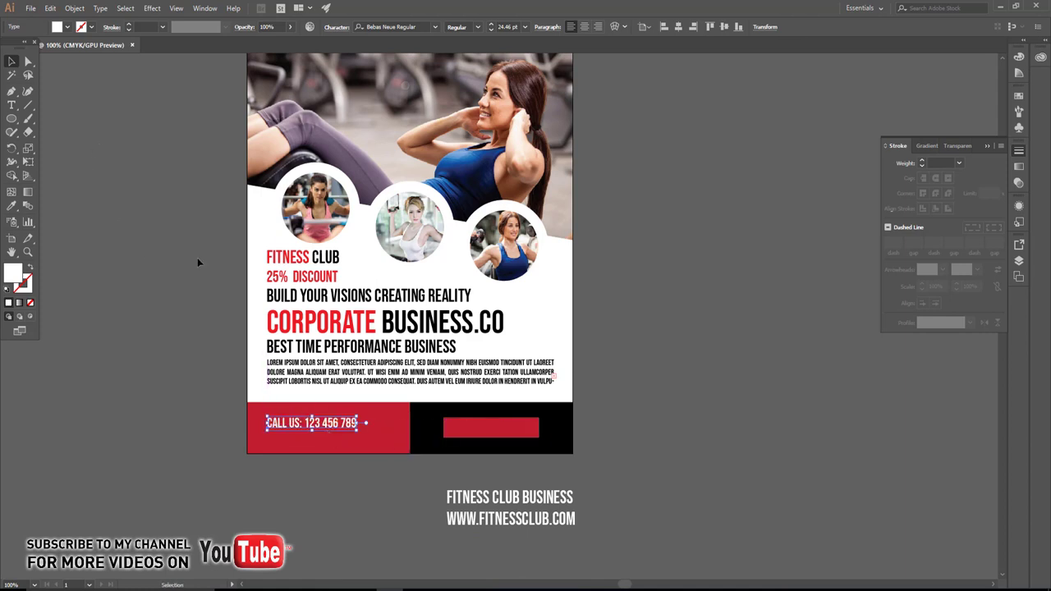
- Edit the contact text to CALL US: 123 456 789 and delete the black bar's red box
{"action": "key", "text": "t"}
{"action": "left_click", "coordinate": [342, 423]}
{"action": "type", "text": "WWW.YOURDOMAIN.COM"}
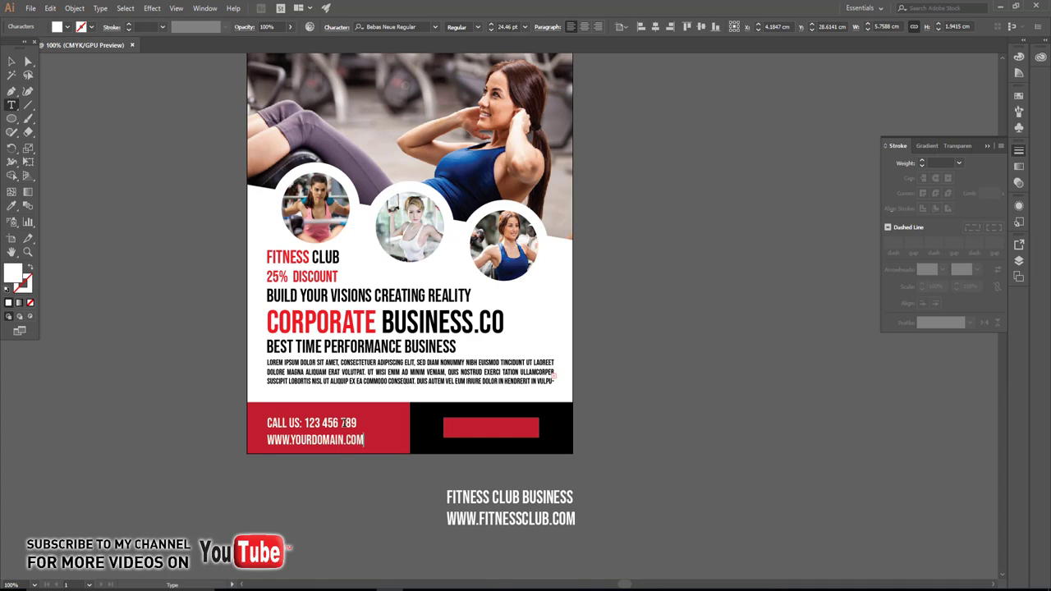
{"action": "left_click", "coordinate": [11, 62]}
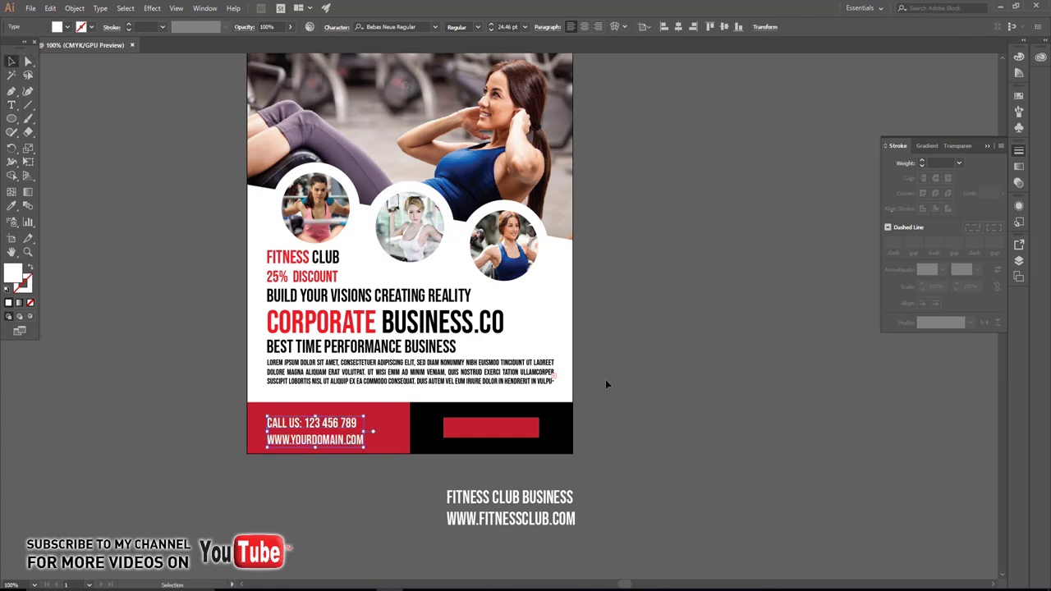
{"action": "left_click", "coordinate": [509, 435]}
{"action": "key", "text": "Delete"}
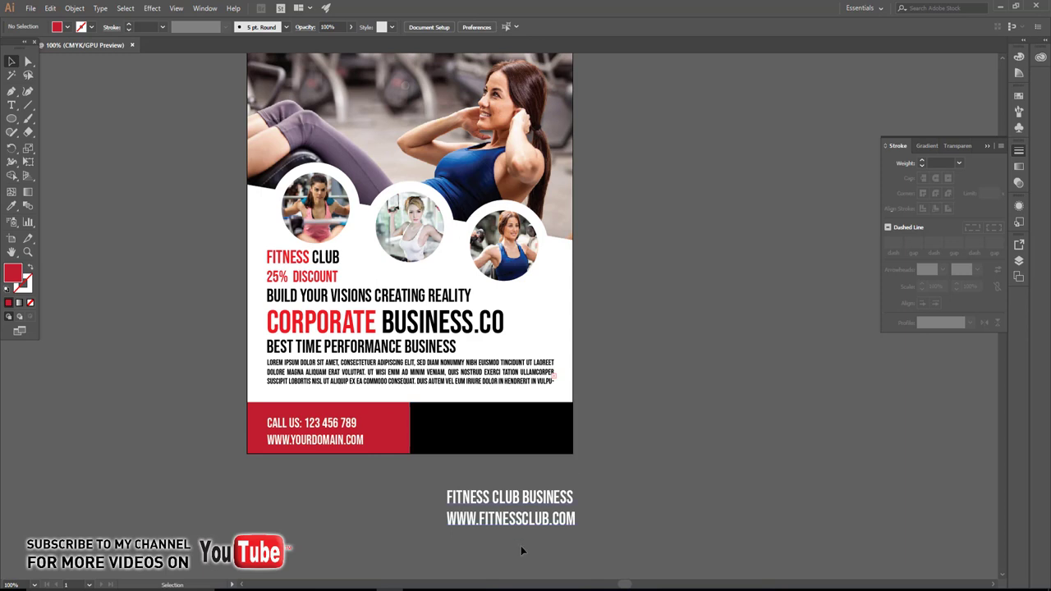
- Replace the black-bar text with ABOUT SERVICES! on two lines and move it up
{"action": "left_click_drag", "start_coordinate": [507, 512], "coordinate": [483, 441]}
{"action": "double_click", "coordinate": [472, 429]}
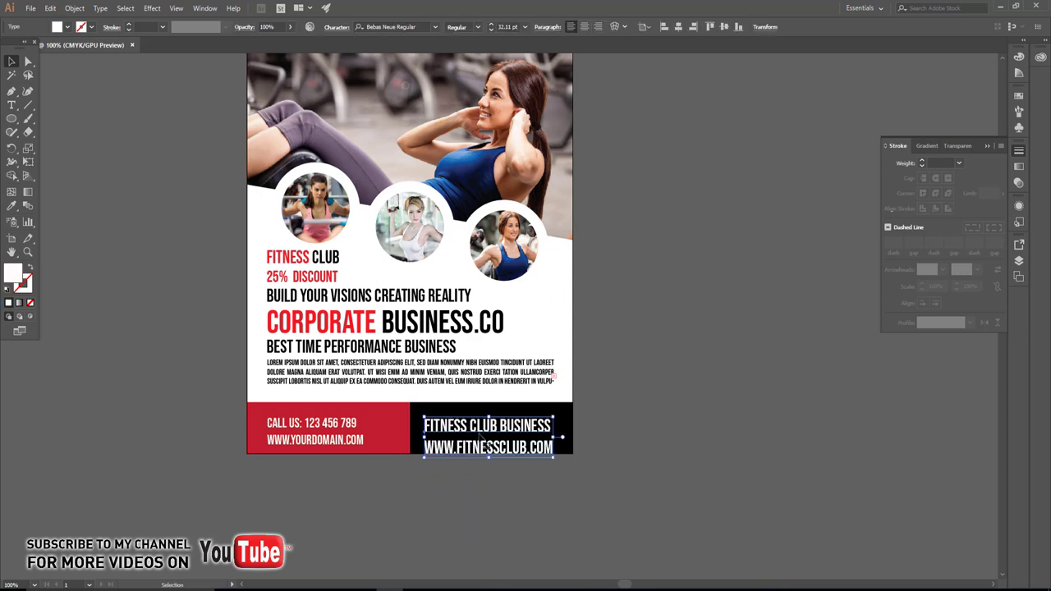
{"action": "key", "text": "ctrl+a"}
{"action": "type", "text": "A"}
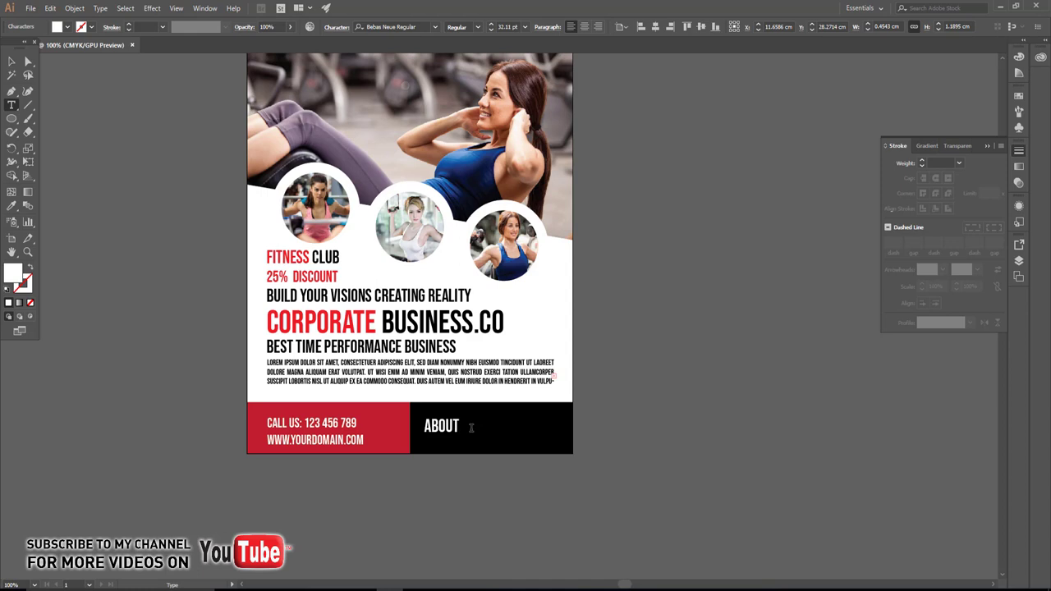
{"action": "key", "text": "Return"}
{"action": "type", "text": "SERVICES!"}
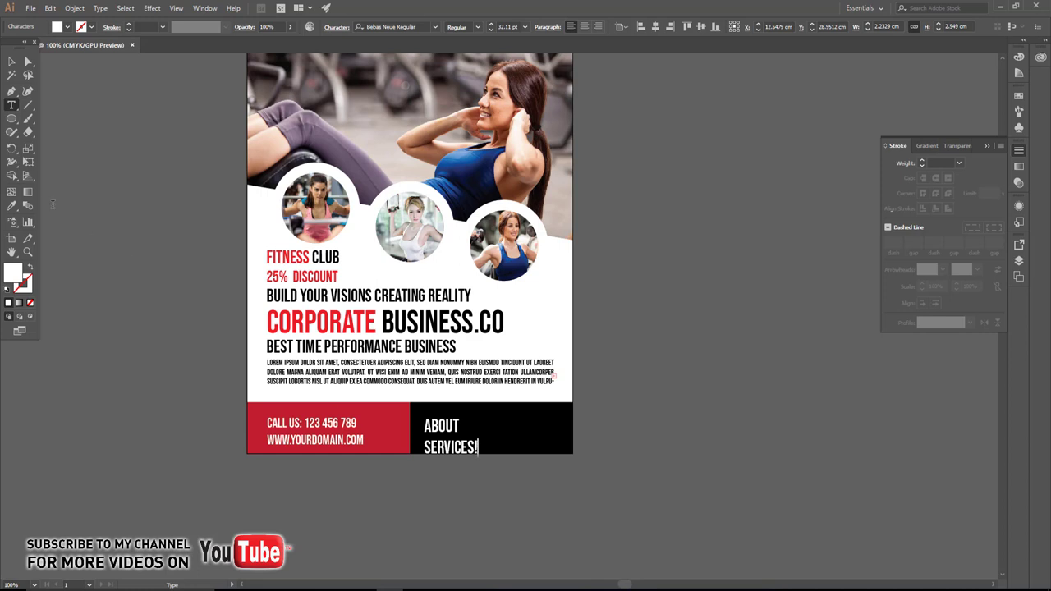
{"action": "left_click", "coordinate": [12, 61]}
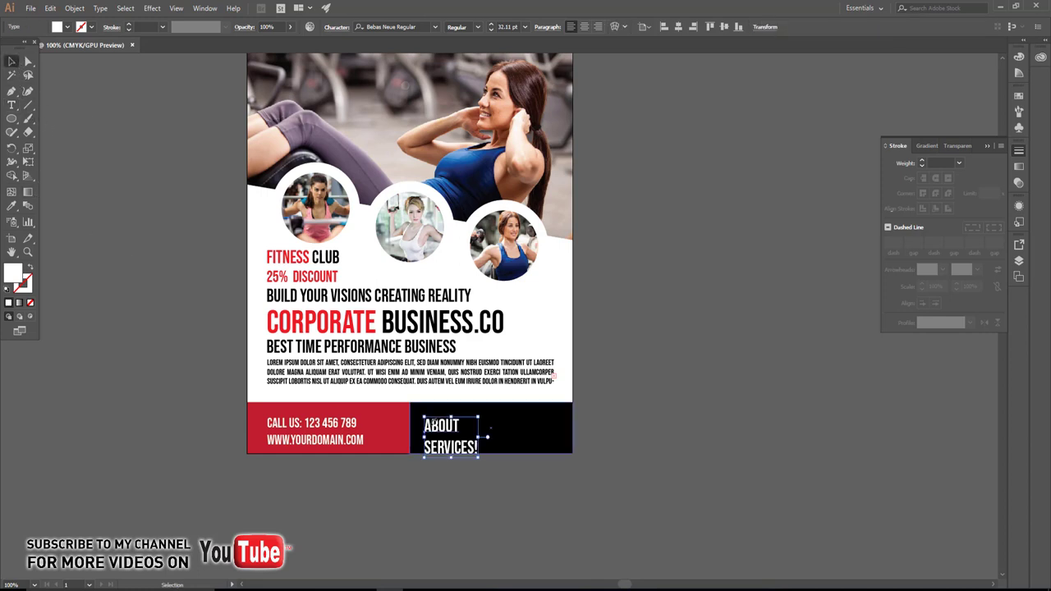
{"action": "left_click_drag", "start_coordinate": [450, 436], "coordinate": [450, 427]}
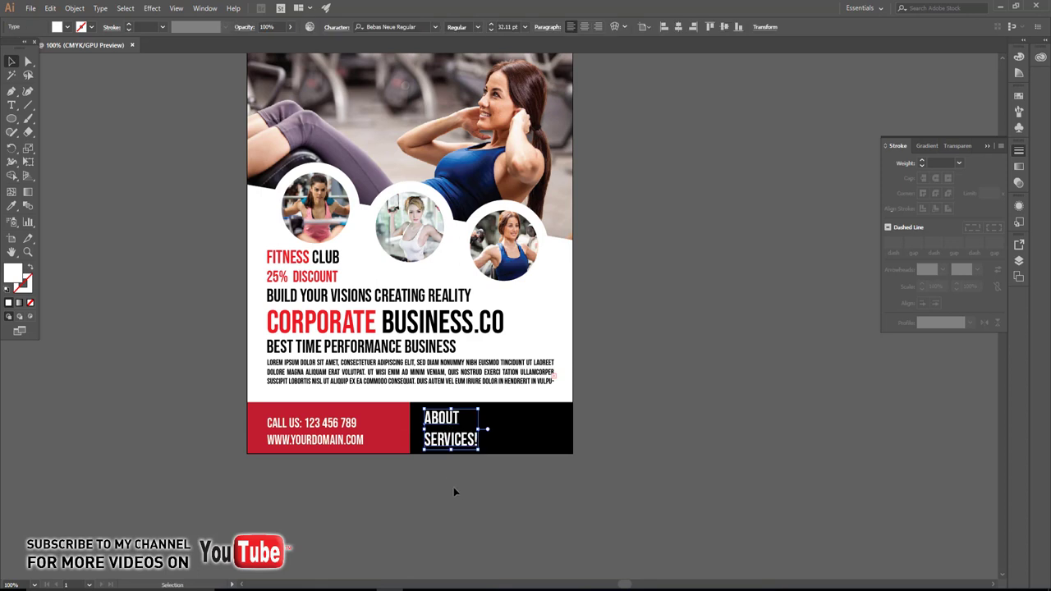
{"action": "scroll", "coordinate": [458, 464], "scroll_direction": "up", "scroll_amount": 2}
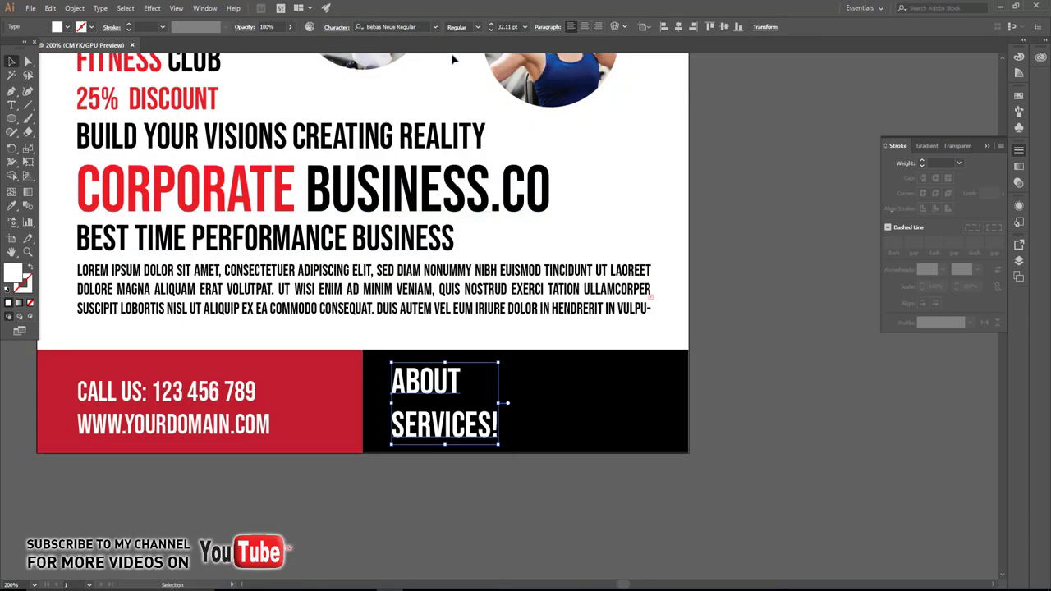
- Set ABOUT SERVICES! leading to 30 pt, then fit the whole flyer in view
{"action": "left_click", "coordinate": [336, 27]}
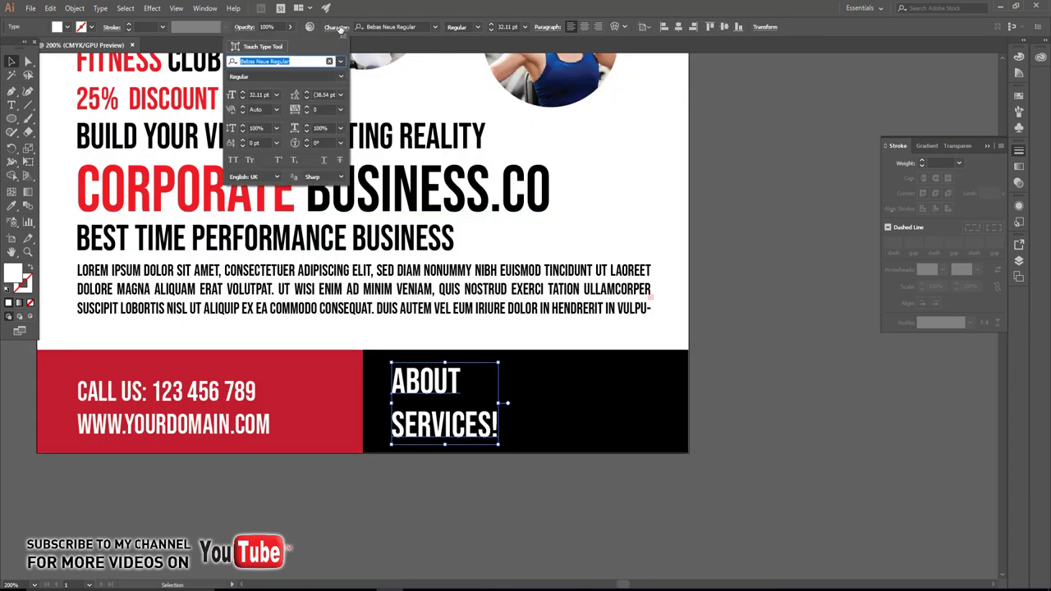
{"action": "left_click", "coordinate": [306, 98]}
{"action": "left_click", "coordinate": [307, 99]}
{"action": "left_click", "coordinate": [307, 98]}
{"action": "left_click", "coordinate": [306, 98]}
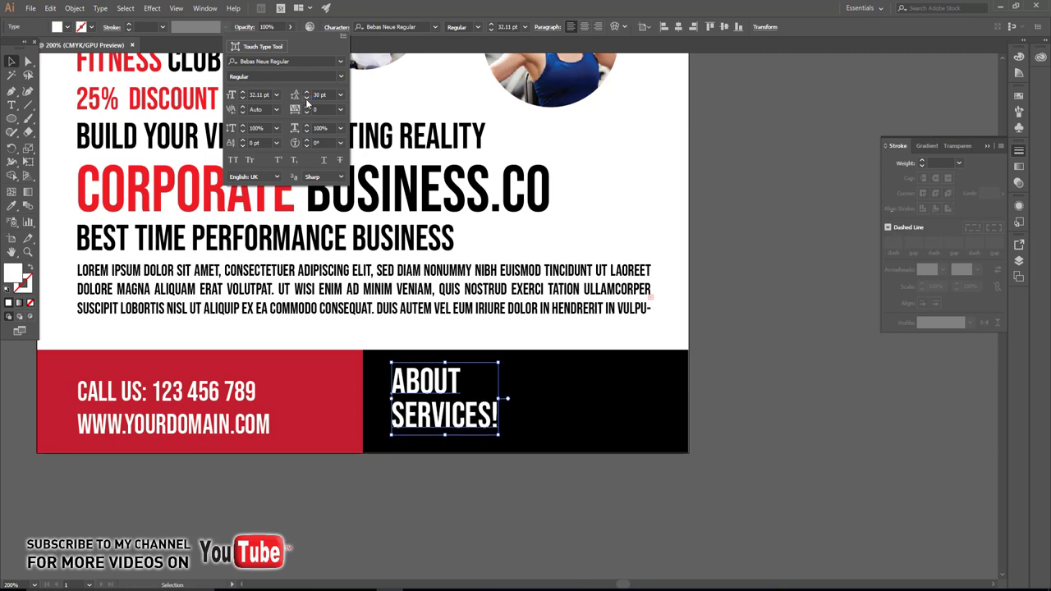
{"action": "key", "text": "ctrl+shift+a"}
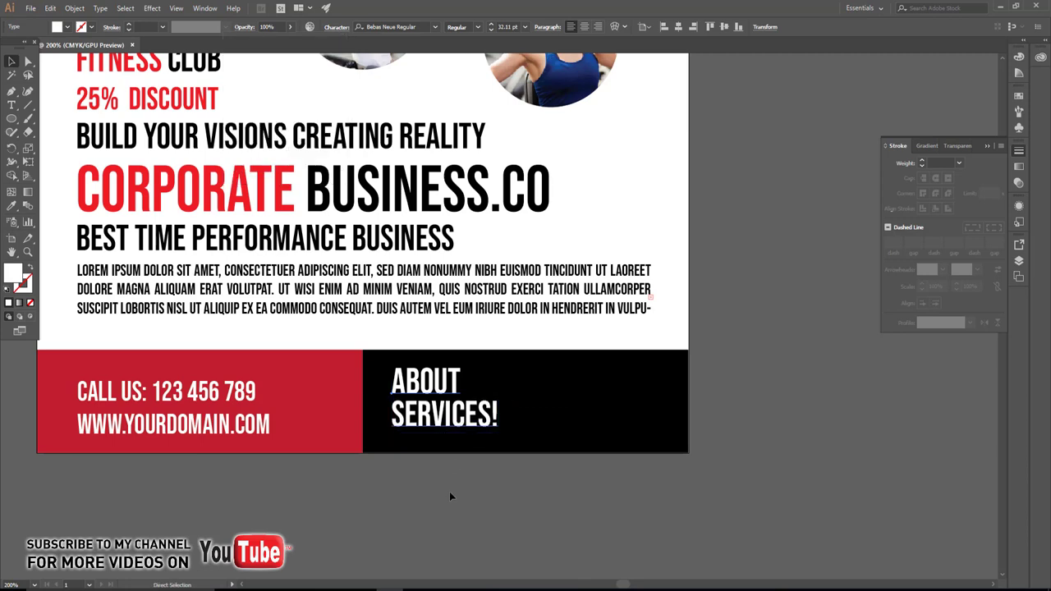
{"action": "key", "text": "ctrl+0"}
{"action": "left_click", "coordinate": [688, 491]}
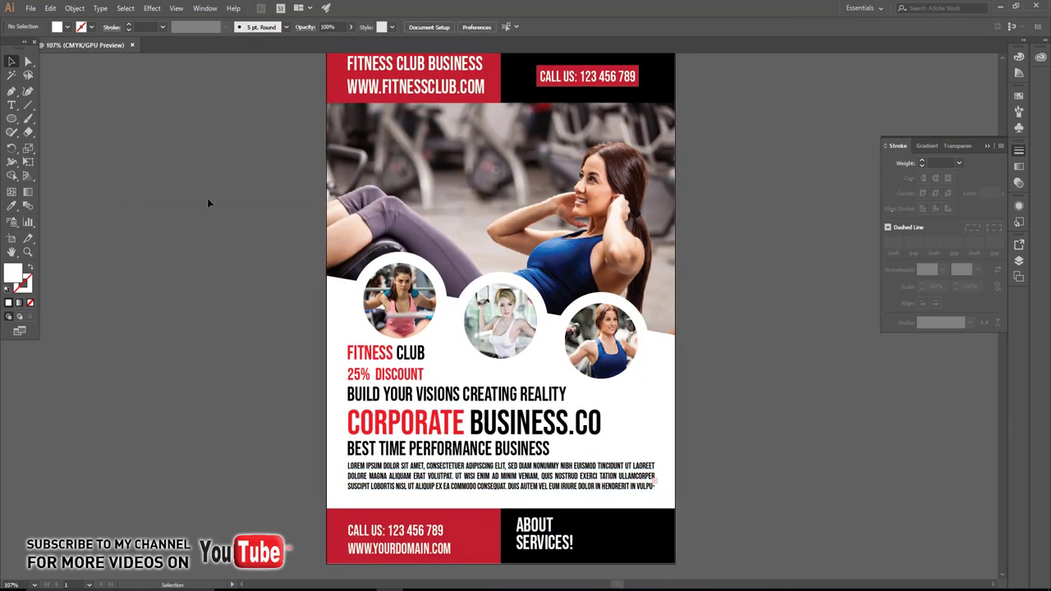
- Bring the QR code from Icon.ai into the footer beside ABOUT SERVICES!
{"action": "left_click", "coordinate": [30, 8]}
{"action": "mouse_move", "coordinate": [66, 58]}
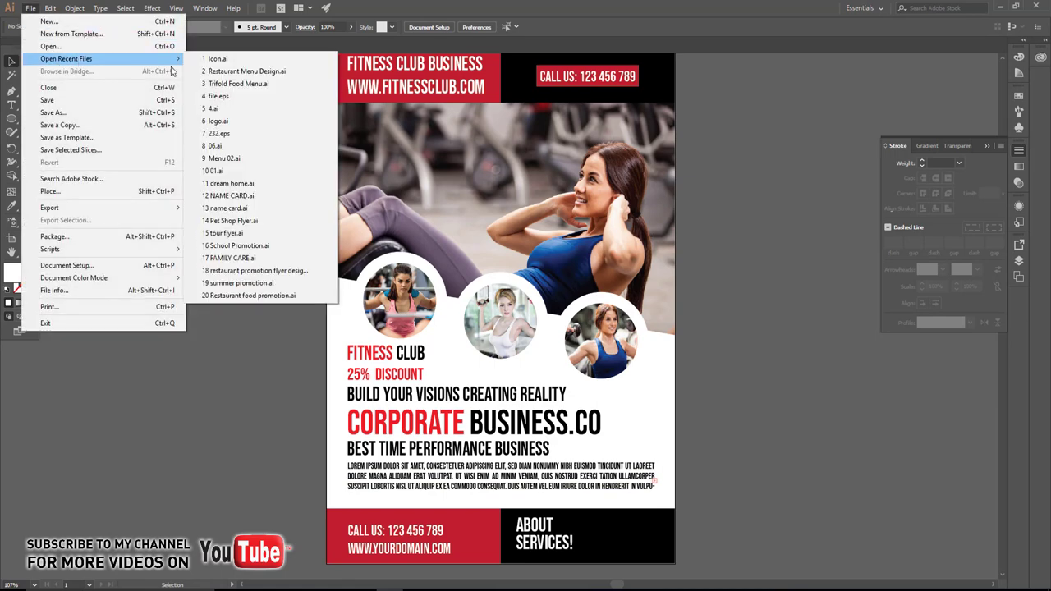
{"action": "left_click", "coordinate": [216, 58]}
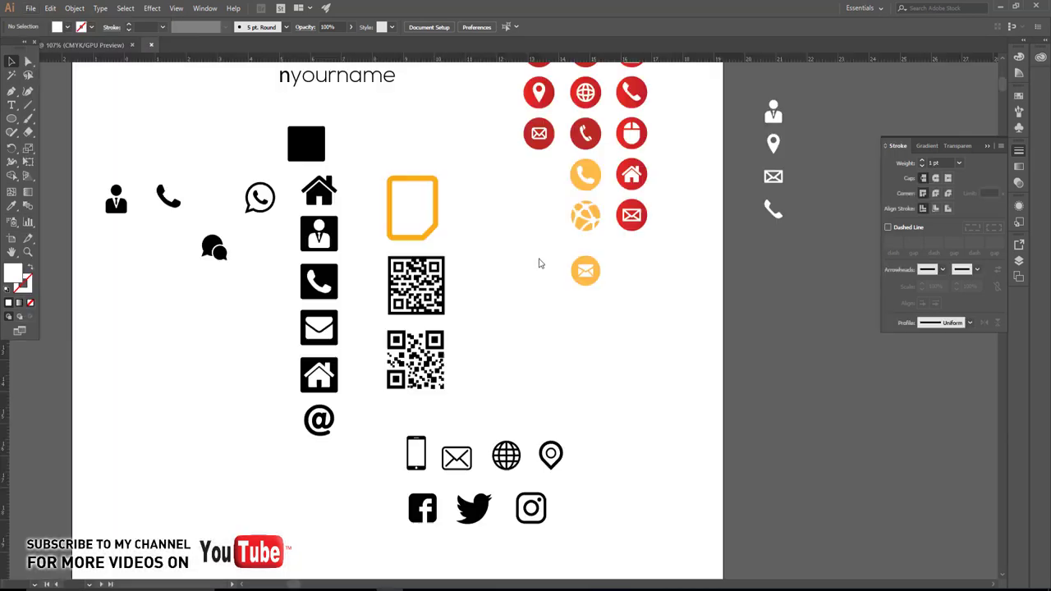
{"action": "left_click_drag", "start_coordinate": [450, 315], "coordinate": [117, 51]}
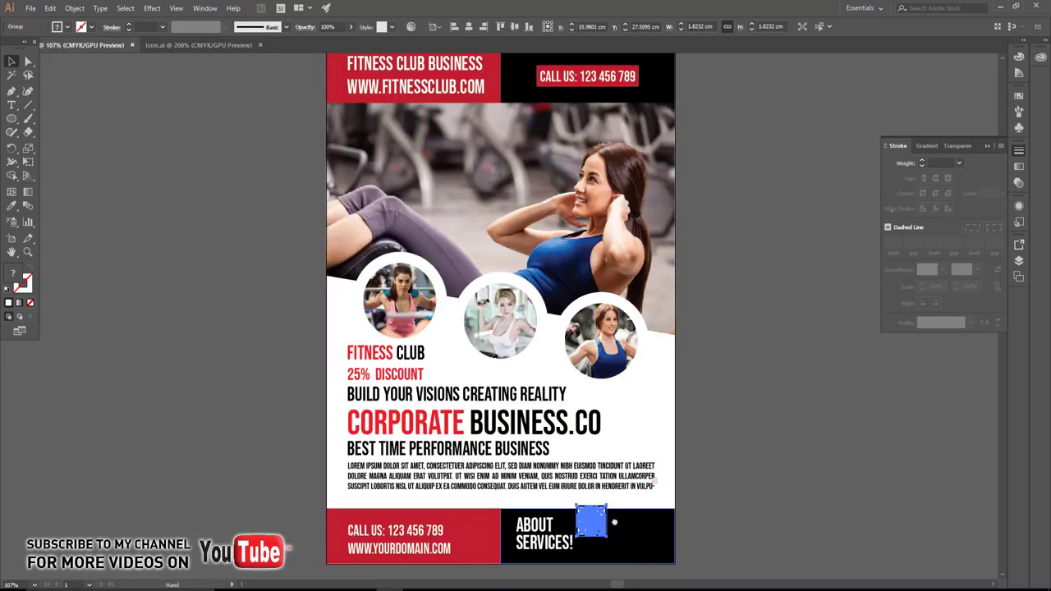
{"action": "left_click_drag", "start_coordinate": [118, 51], "coordinate": [501, 359]}
{"action": "scroll", "coordinate": [500, 359], "scroll_direction": "up", "scroll_amount": 3}
{"action": "left_click_drag", "start_coordinate": [466, 279], "coordinate": [549, 320]}
{"action": "left_click", "coordinate": [710, 356]}
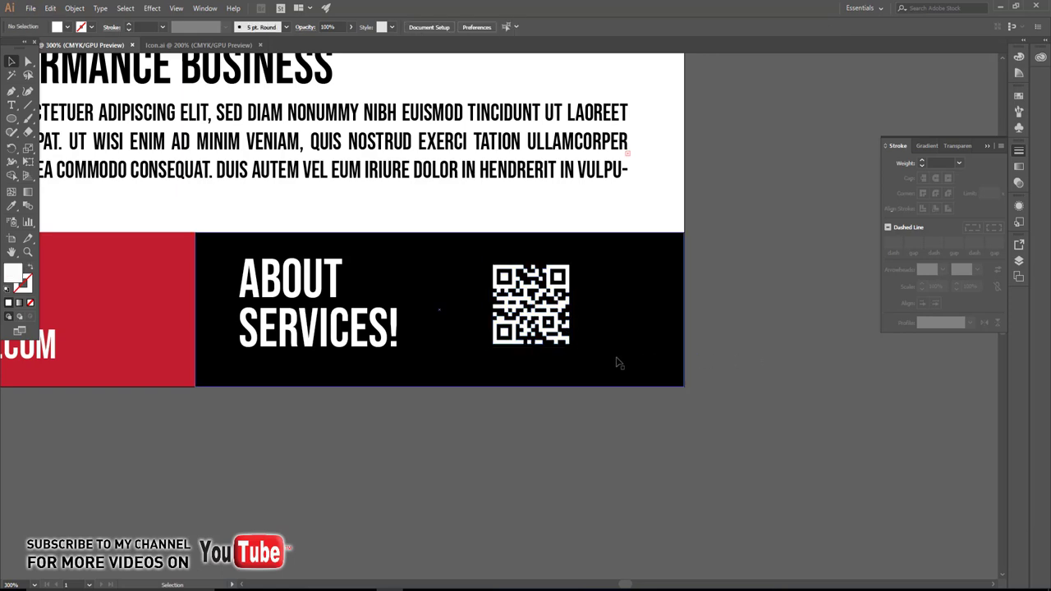
{"action": "scroll", "coordinate": [619, 363], "scroll_direction": "down", "scroll_amount": 3}
- Reflect the red and black footer boxes vertically so black sits left, red right
{"action": "left_click", "coordinate": [389, 361]}
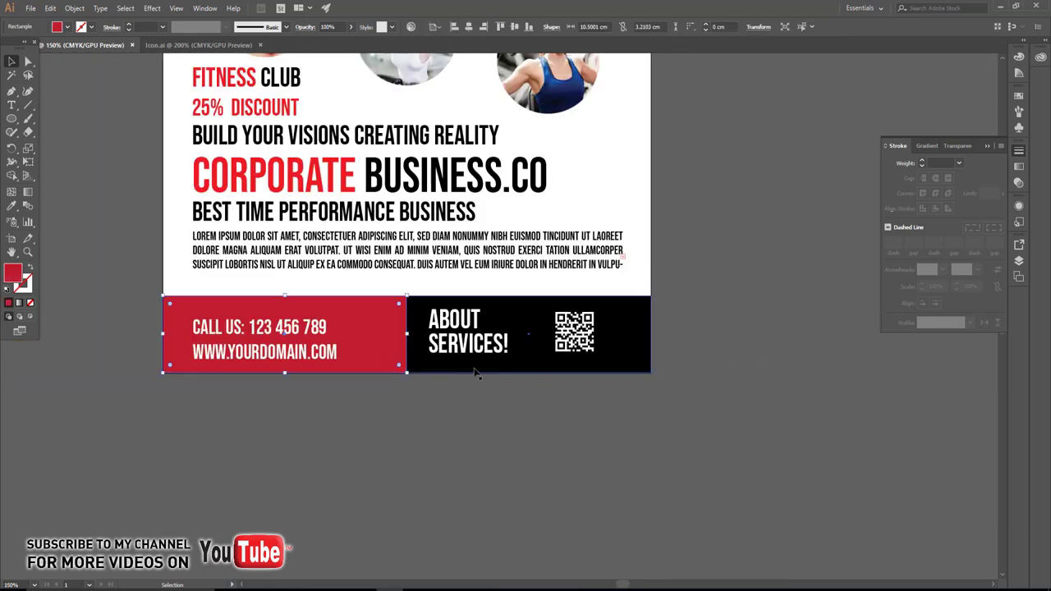
{"action": "left_click", "coordinate": [493, 311], "text": "shift"}
{"action": "right_click", "coordinate": [379, 302]}
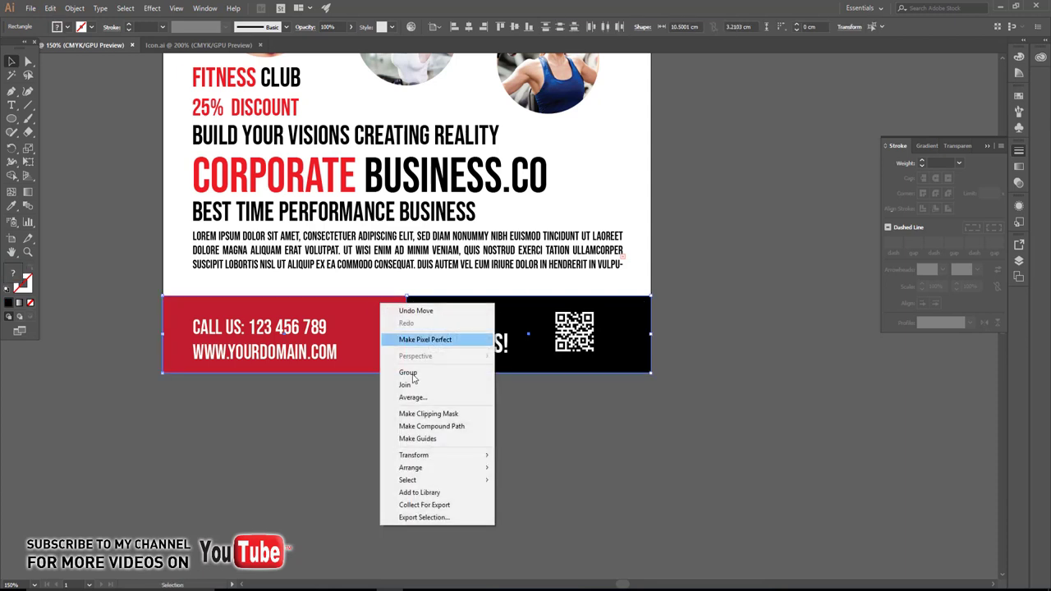
{"action": "left_click", "coordinate": [523, 496]}
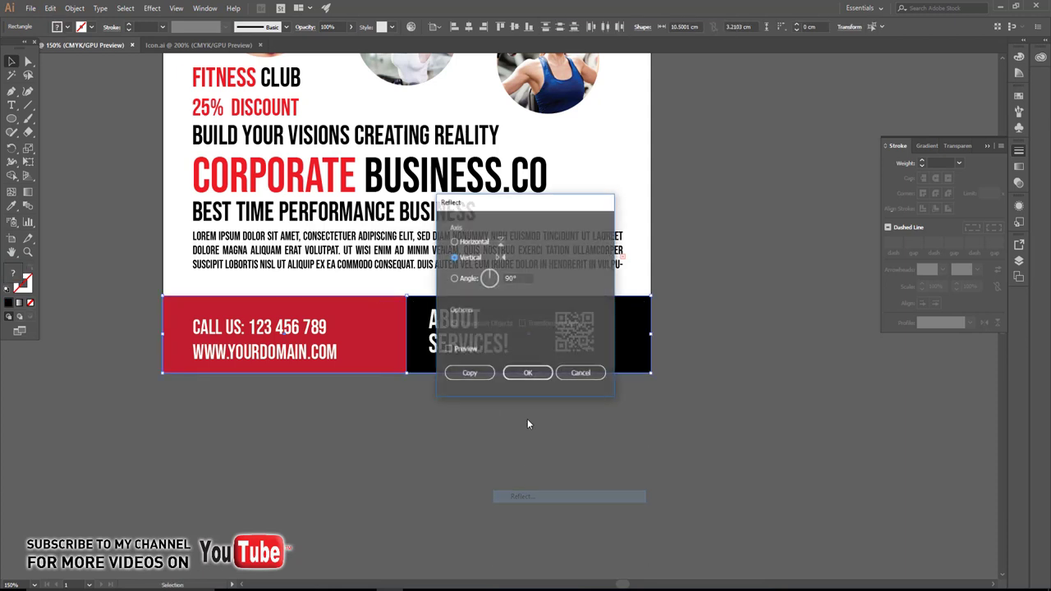
{"action": "left_click", "coordinate": [528, 372]}
{"action": "left_click", "coordinate": [684, 387]}
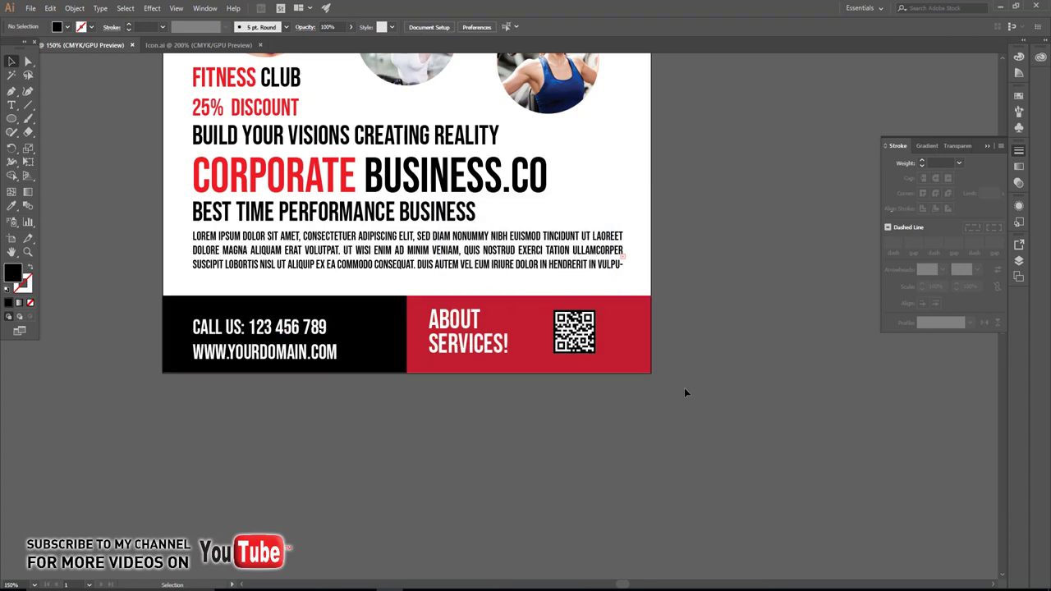
{"action": "scroll", "coordinate": [575, 394], "scroll_direction": "left", "scroll_amount": 1}
- Enlarge the footer QR code to about 2.59 cm
{"action": "left_click", "coordinate": [370, 362]}
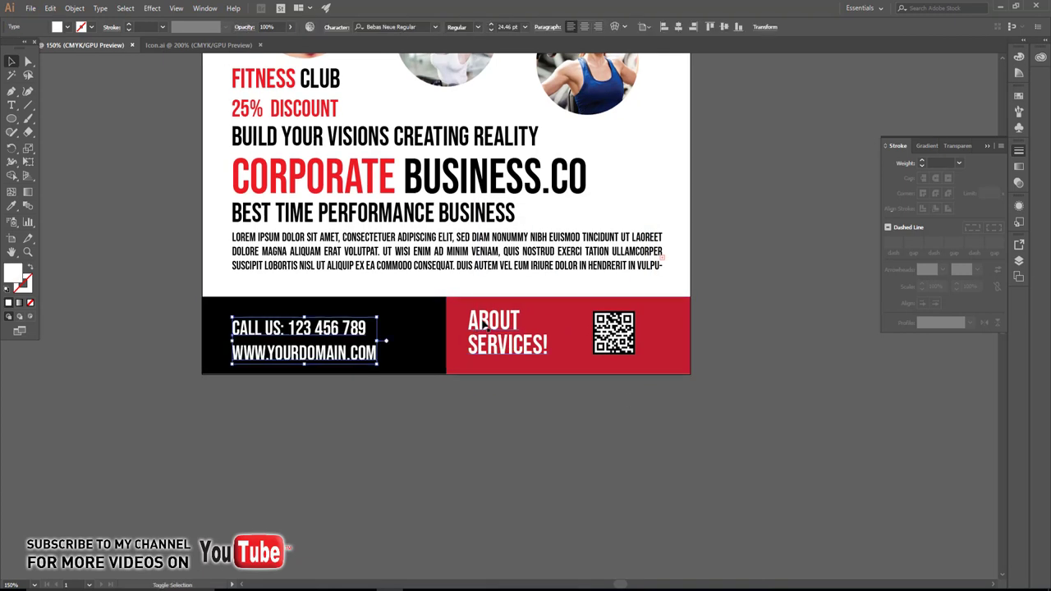
{"action": "left_click", "coordinate": [486, 329], "text": "shift"}
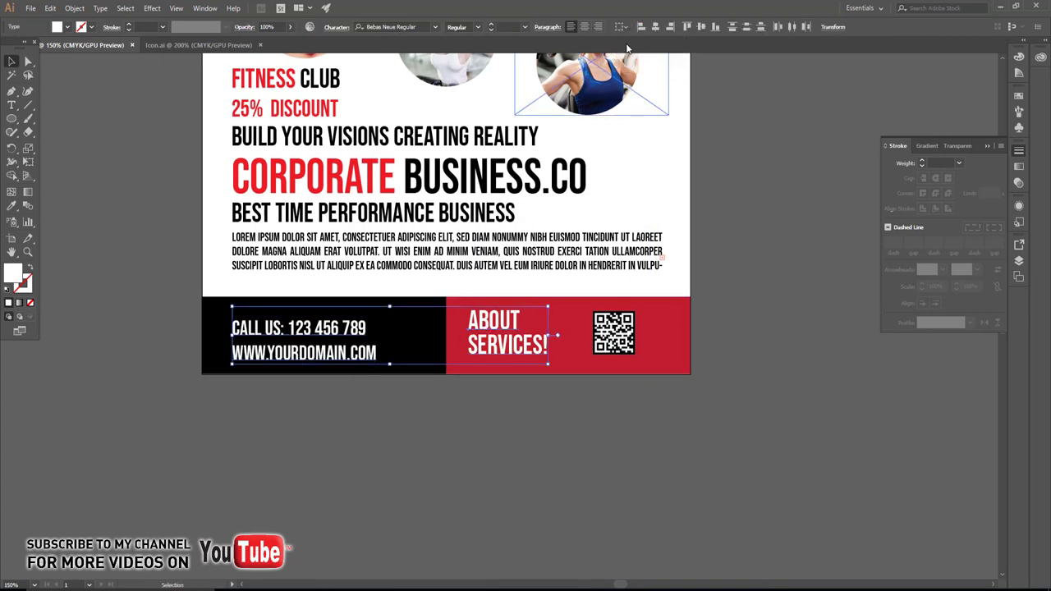
{"action": "left_click", "coordinate": [719, 102]}
{"action": "scroll", "coordinate": [657, 246], "scroll_direction": "right", "scroll_amount": 1}
{"action": "left_click", "coordinate": [593, 341]}
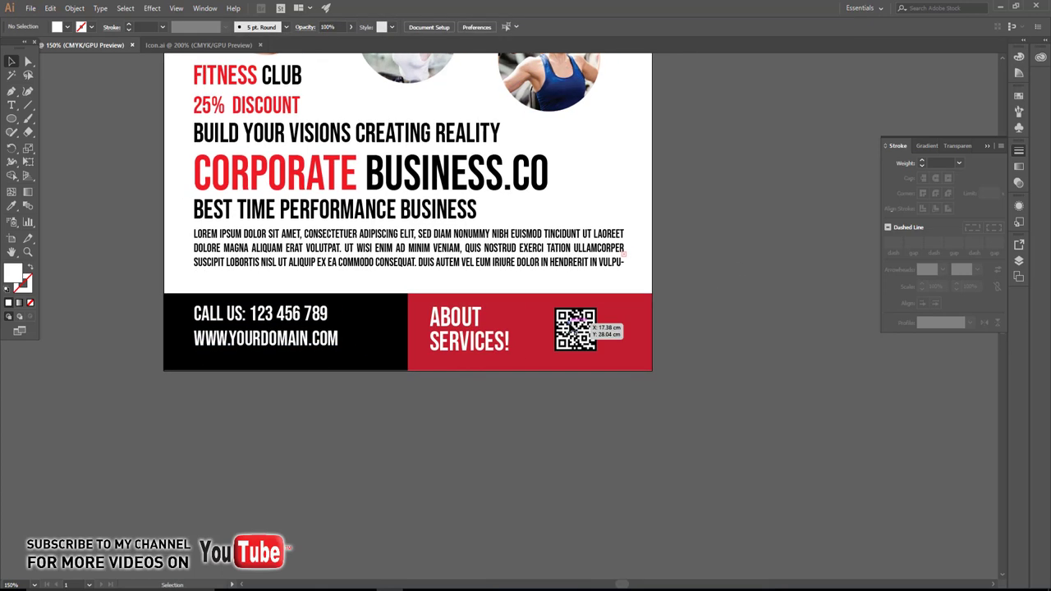
{"action": "left_click_drag", "start_coordinate": [597, 353], "coordinate": [608, 362]}
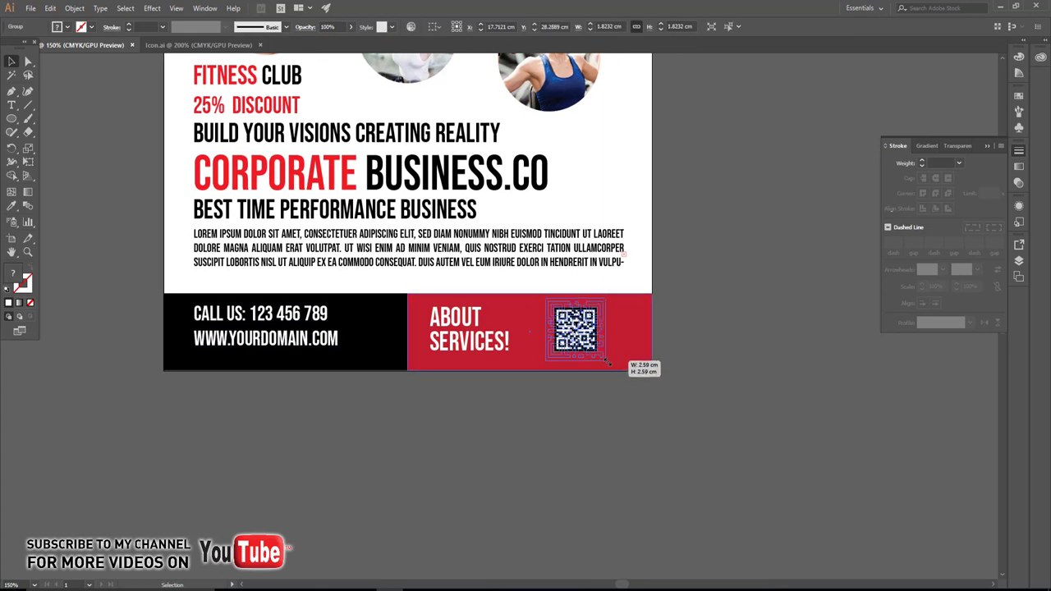
{"action": "left_click", "coordinate": [715, 417]}
{"action": "scroll", "coordinate": [624, 423], "scroll_direction": "up", "scroll_amount": 1}
{"action": "scroll", "coordinate": [624, 423], "scroll_direction": "left", "scroll_amount": 1}
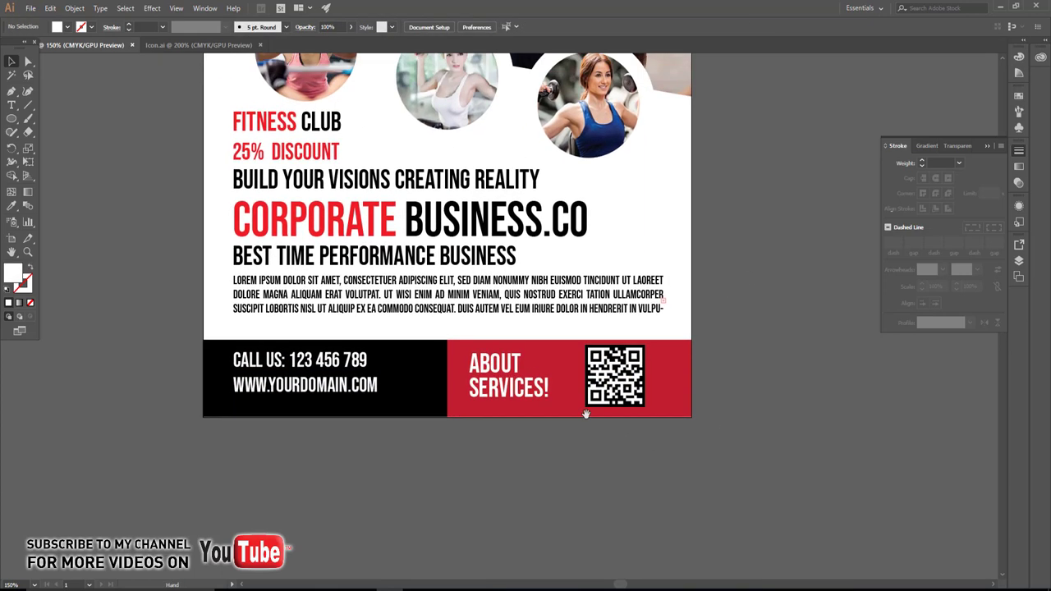
- Nudge the BEST TIME, CORPORATE BUSINESS.CO and BUILD YOUR VISIONS headline lines down slightly
{"action": "left_click", "coordinate": [496, 316]}
{"action": "key", "text": "ctrl+0"}
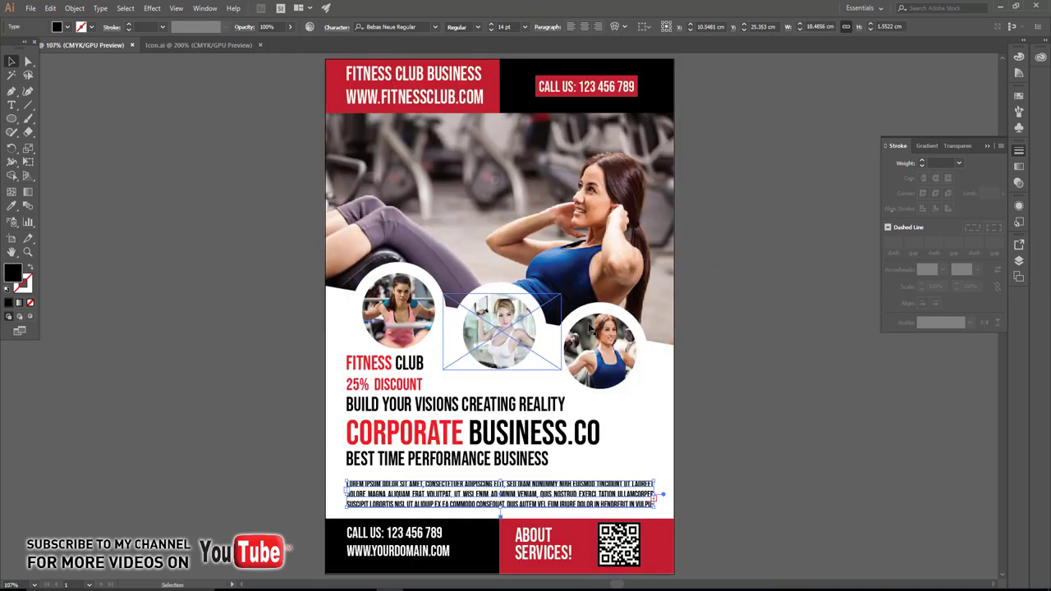
{"action": "left_click", "coordinate": [575, 468]}
{"action": "left_click_drag", "start_coordinate": [525, 460], "coordinate": [525, 466]}
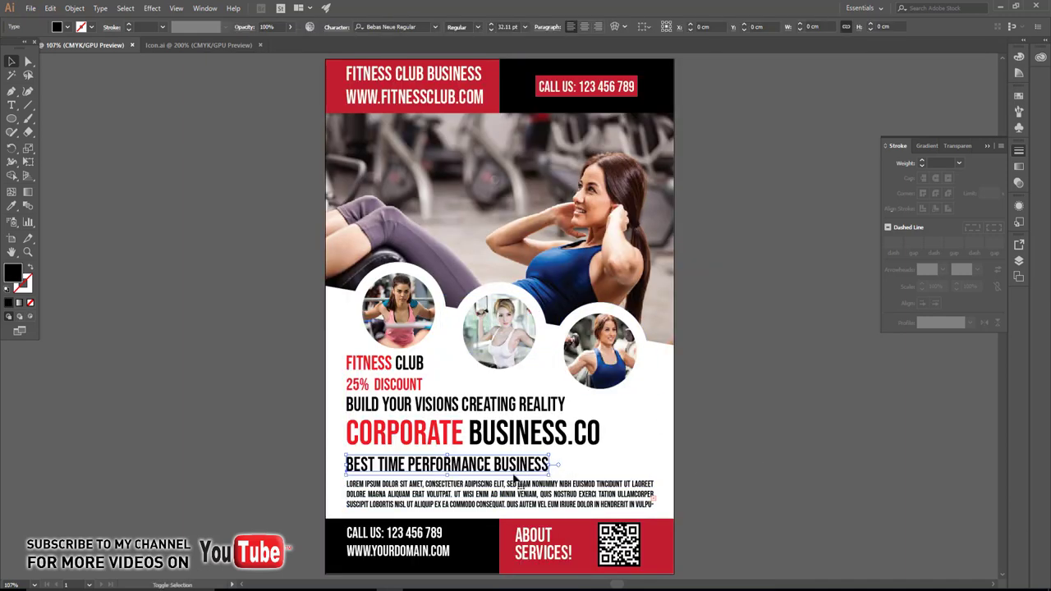
{"action": "left_click", "coordinate": [585, 443]}
{"action": "key", "text": "Down"}
{"action": "key", "text": "Down"}
{"action": "key", "text": "Down"}
{"action": "key", "text": "Down"}
{"action": "key", "text": "Down"}
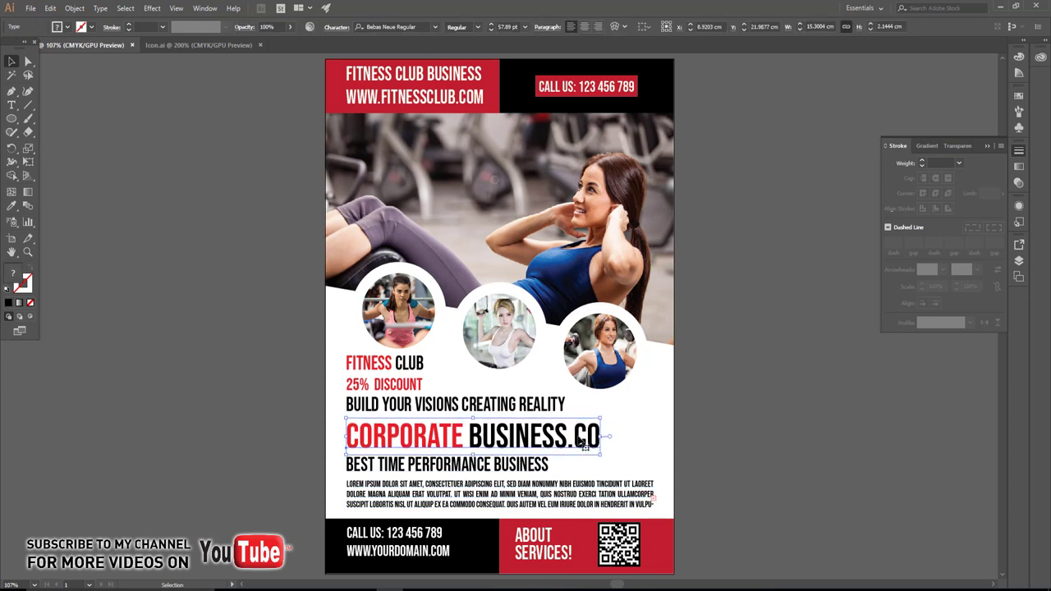
{"action": "left_click", "coordinate": [490, 411]}
{"action": "key", "text": "Down"}
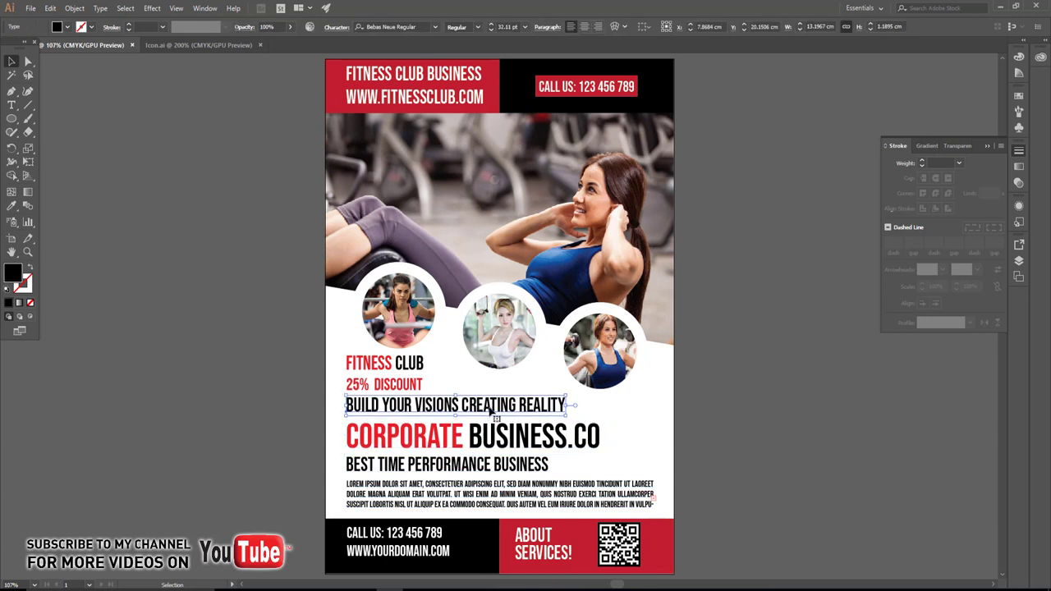
{"action": "key", "text": "Down"}
- Scale up the three circular photo insets to span about 19.44 cm
{"action": "left_click_drag", "start_coordinate": [490, 411], "coordinate": [453, 417]}
{"action": "left_click", "coordinate": [572, 367]}
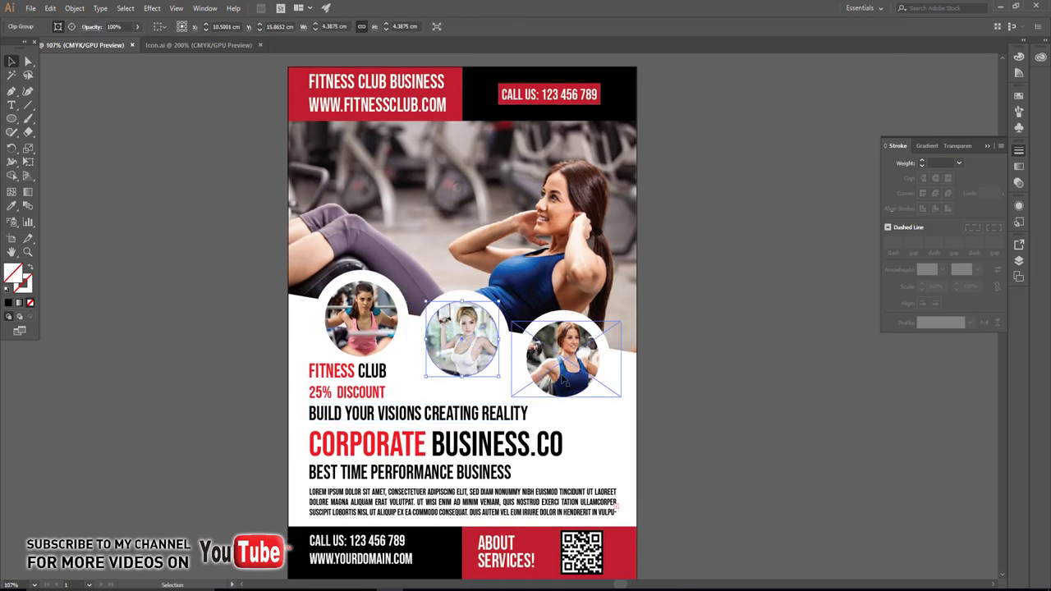
{"action": "left_click", "coordinate": [460, 337], "text": "shift"}
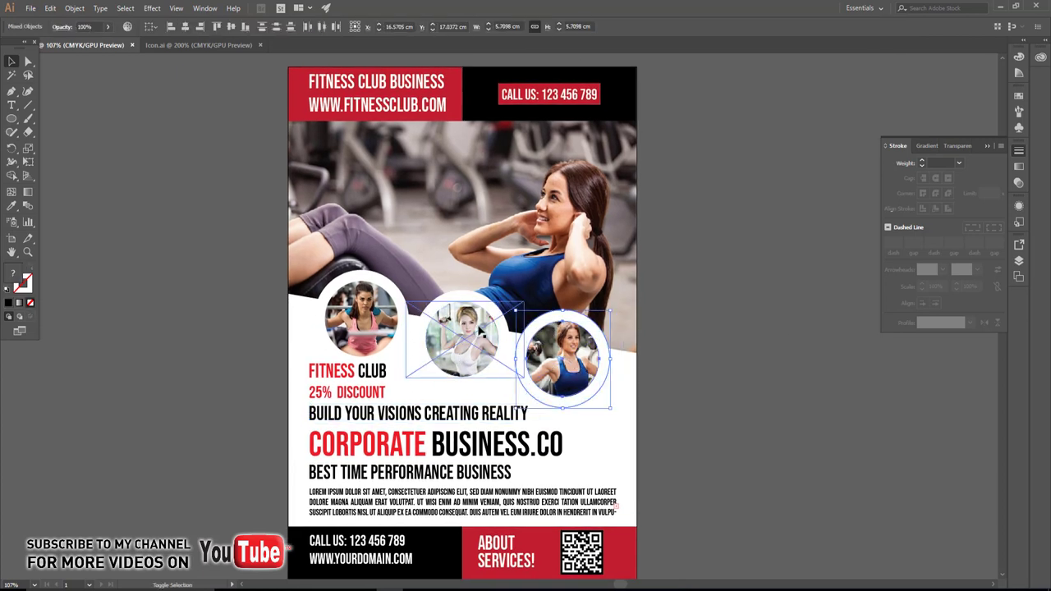
{"action": "left_click", "coordinate": [361, 316], "text": "shift"}
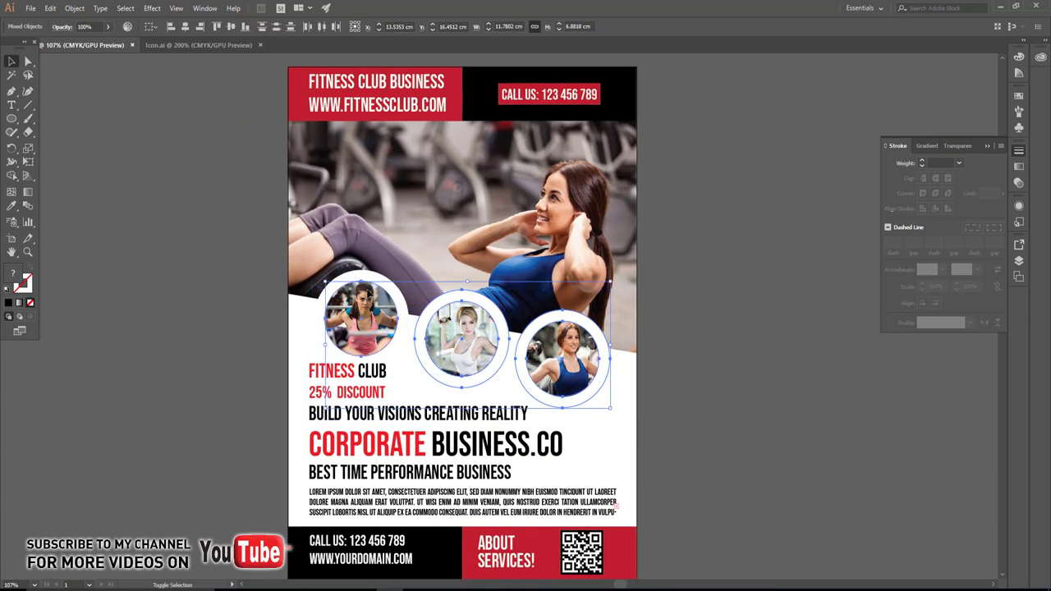
{"action": "left_click", "coordinate": [367, 274], "text": "shift"}
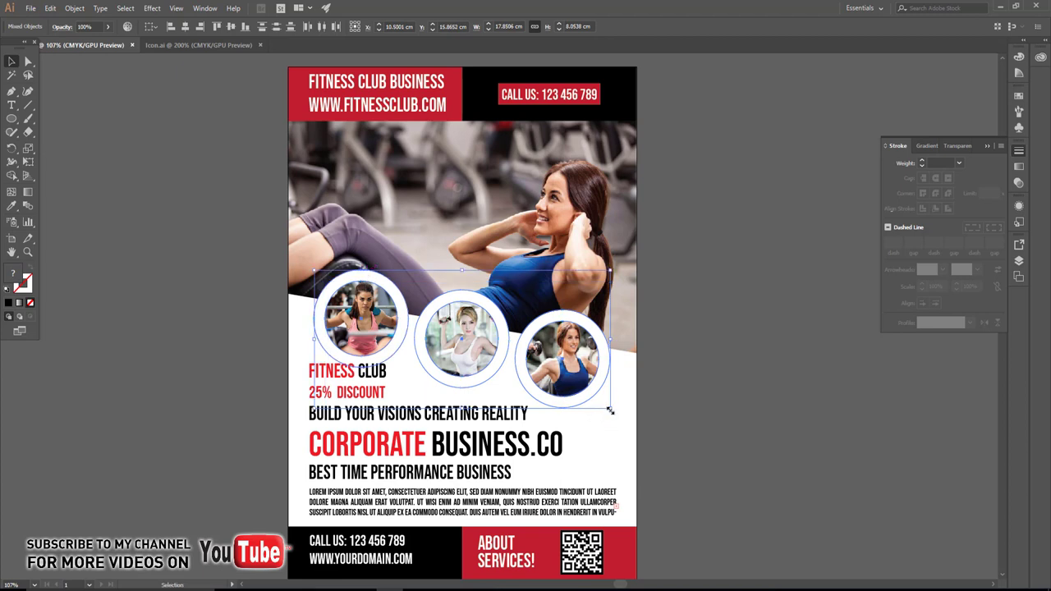
{"action": "left_click_drag", "start_coordinate": [610, 407], "coordinate": [624, 419]}
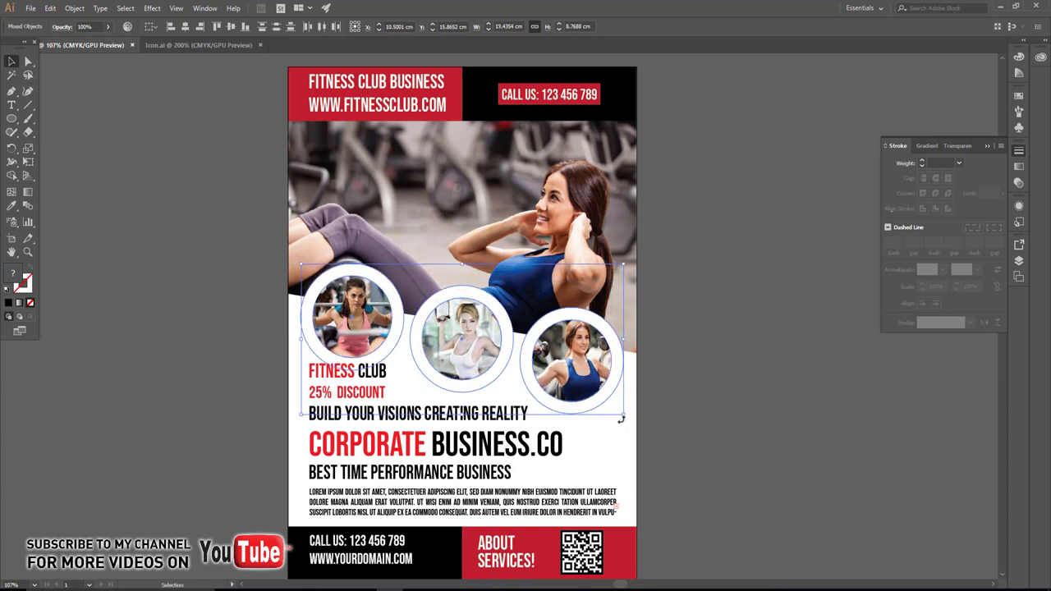
- Group the three circular photo insets together
{"action": "left_click", "coordinate": [74, 10]}
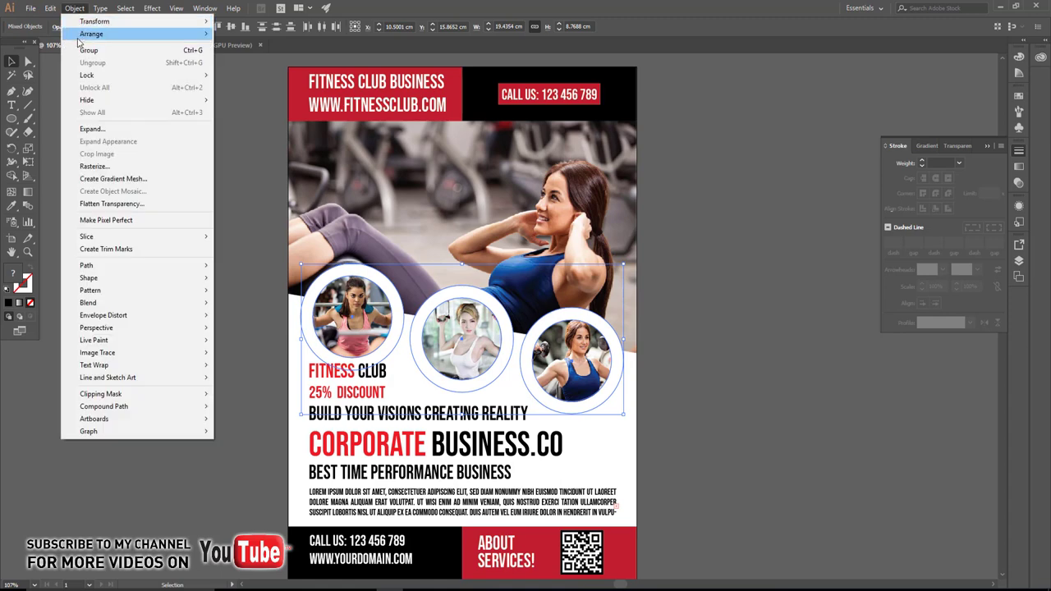
{"action": "left_click", "coordinate": [82, 47]}
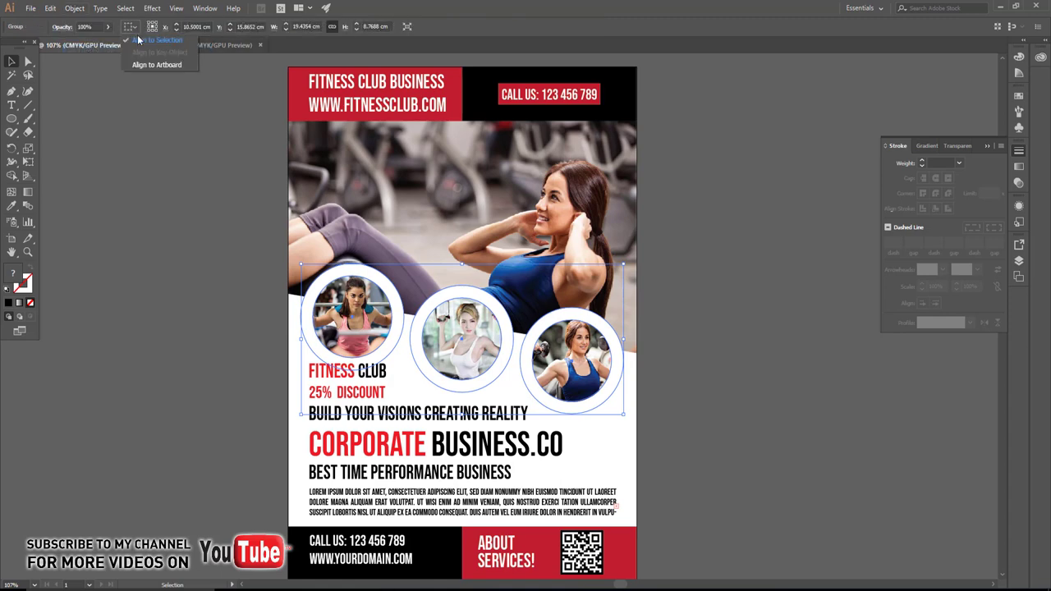
{"action": "left_click", "coordinate": [680, 349]}
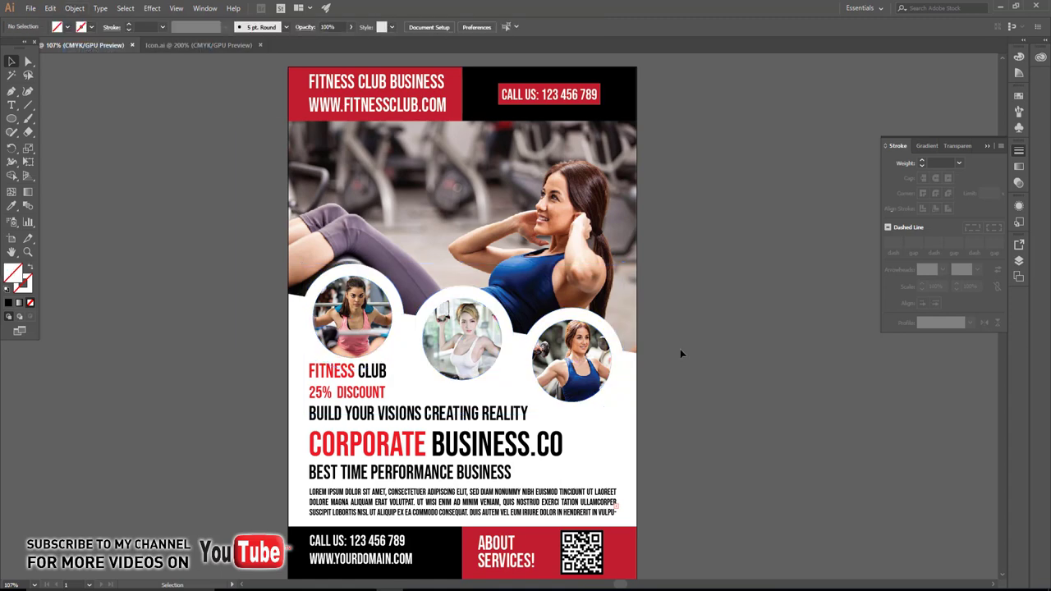